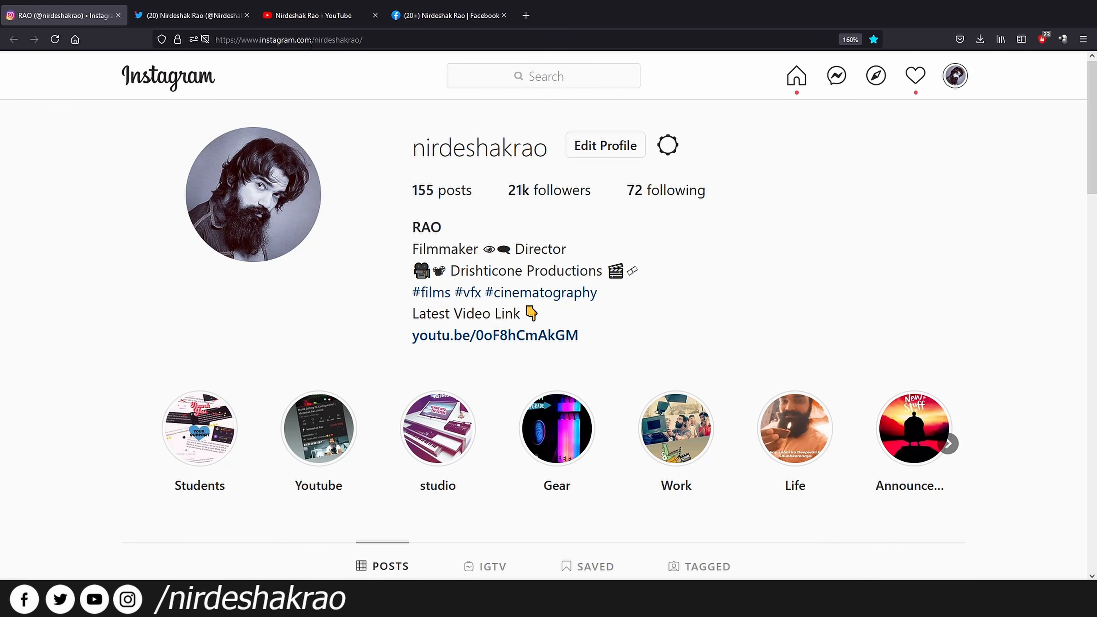
- Look through the posts on the Instagram profile and the recent tweets on the Twitter profile
{"action": "scroll", "coordinate": [333, 287], "scroll_direction": "down", "scroll_amount": 10}
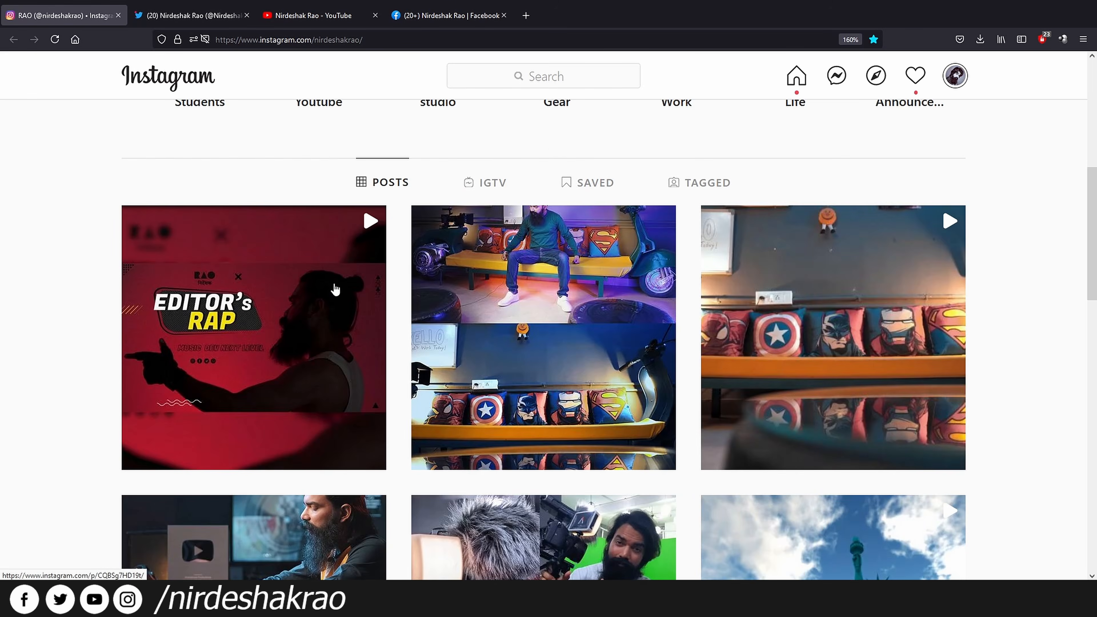
{"action": "scroll", "coordinate": [328, 345], "scroll_direction": "down", "scroll_amount": 5}
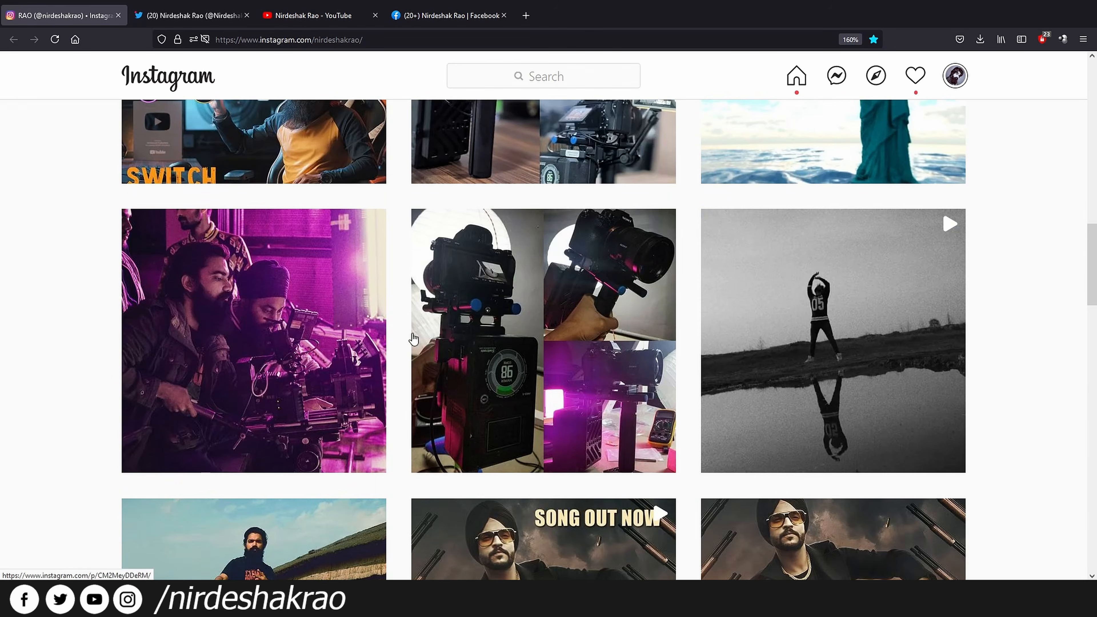
{"action": "scroll", "coordinate": [414, 337], "scroll_direction": "up", "scroll_amount": 10}
{"action": "scroll", "coordinate": [414, 338], "scroll_direction": "up", "scroll_amount": 5}
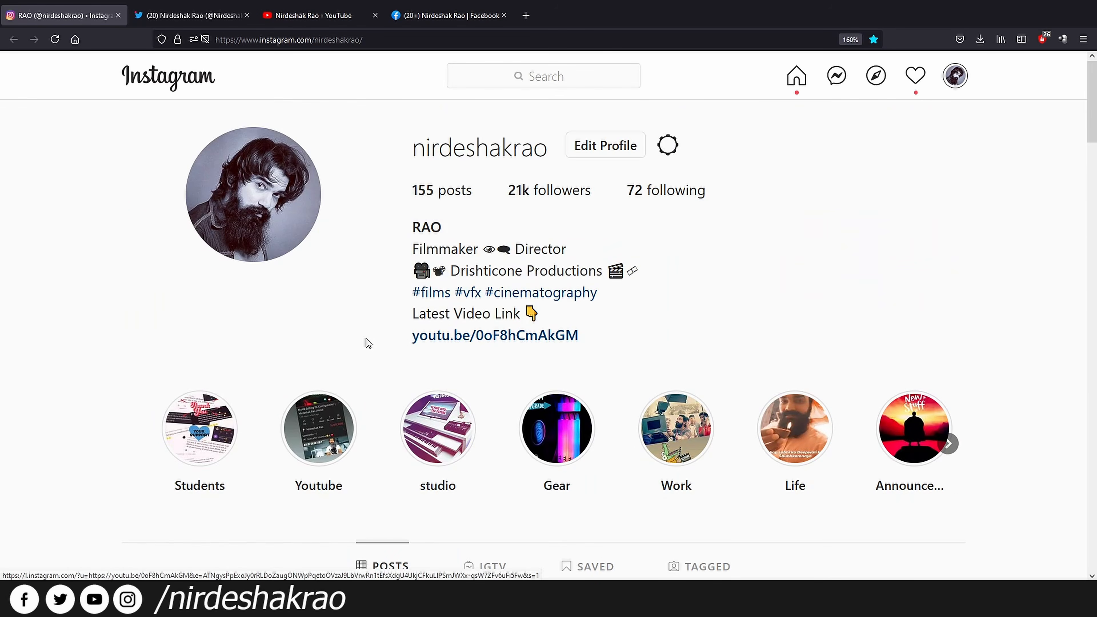
{"action": "left_click", "coordinate": [226, 16]}
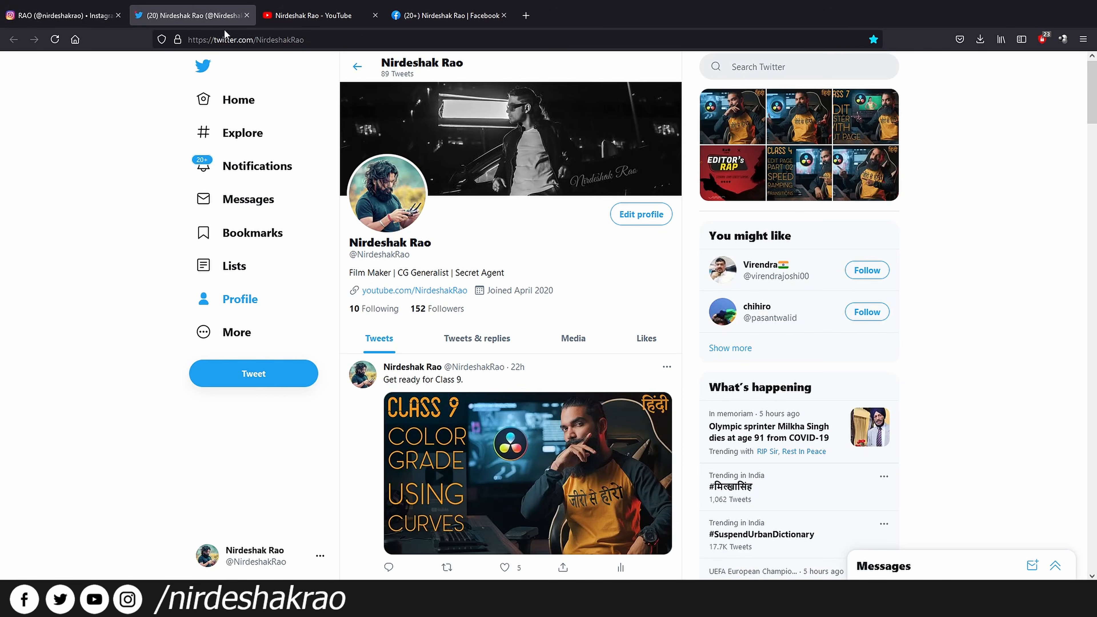
{"action": "scroll", "coordinate": [412, 406], "scroll_direction": "down", "scroll_amount": 3}
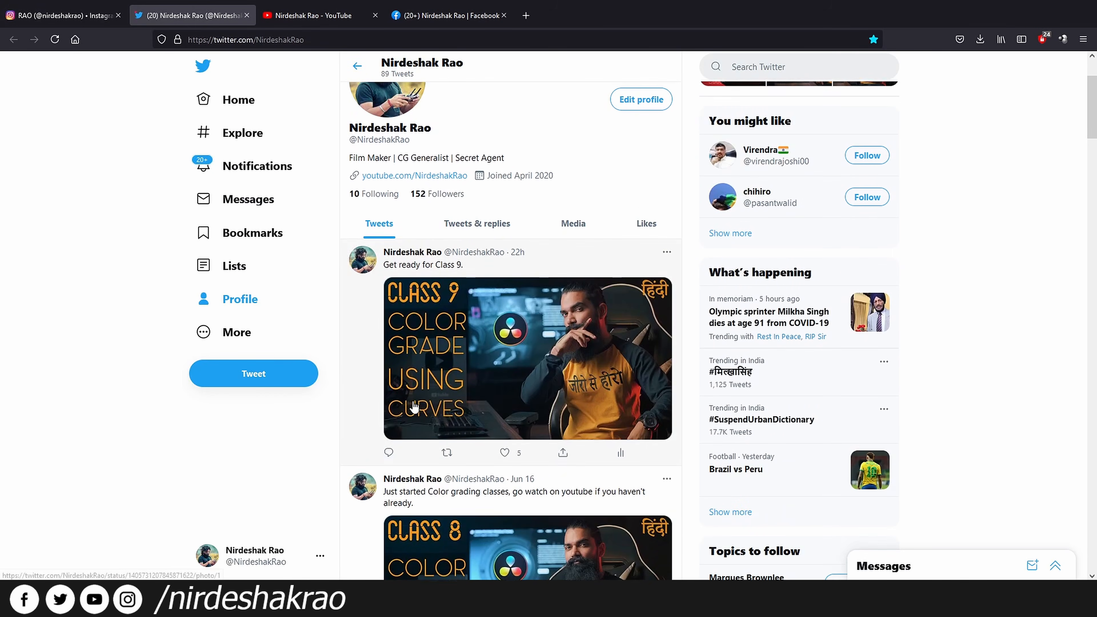
{"action": "scroll", "coordinate": [444, 447], "scroll_direction": "up", "scroll_amount": 3}
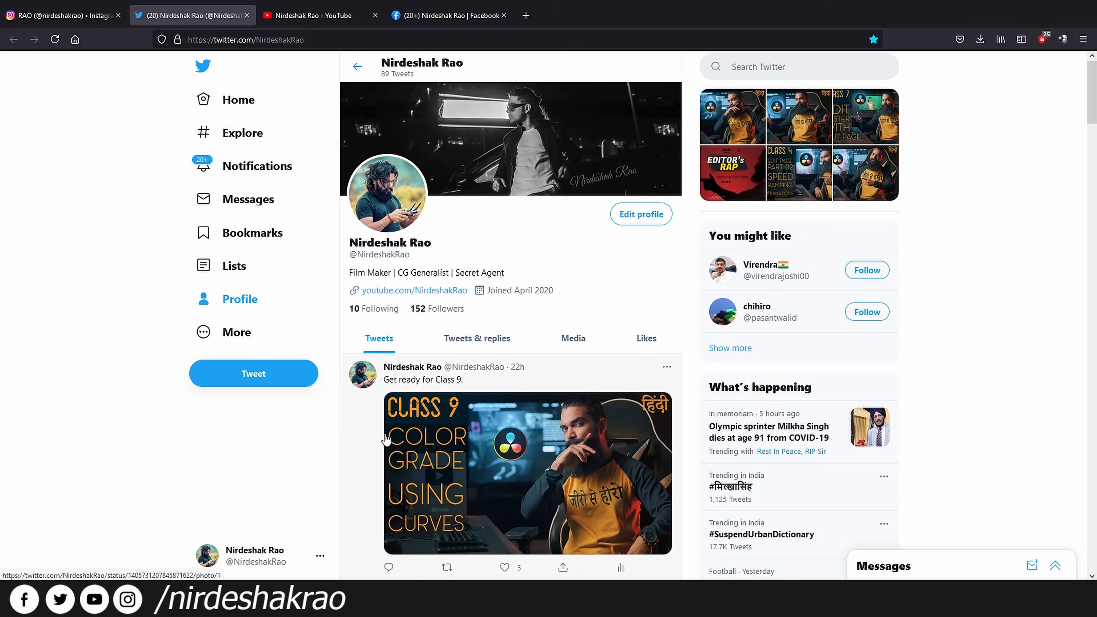
- Look through the YouTube channel's uploaded videos and the Facebook page, and return to the Instagram profile
{"action": "left_click", "coordinate": [311, 18]}
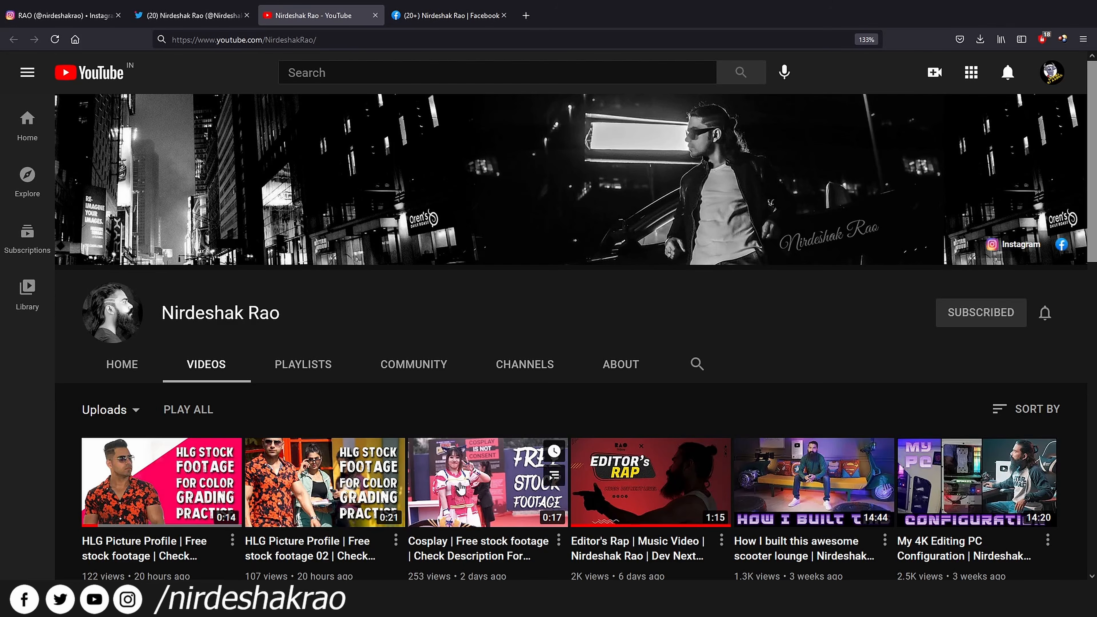
{"action": "scroll", "coordinate": [179, 388], "scroll_direction": "down", "scroll_amount": 2}
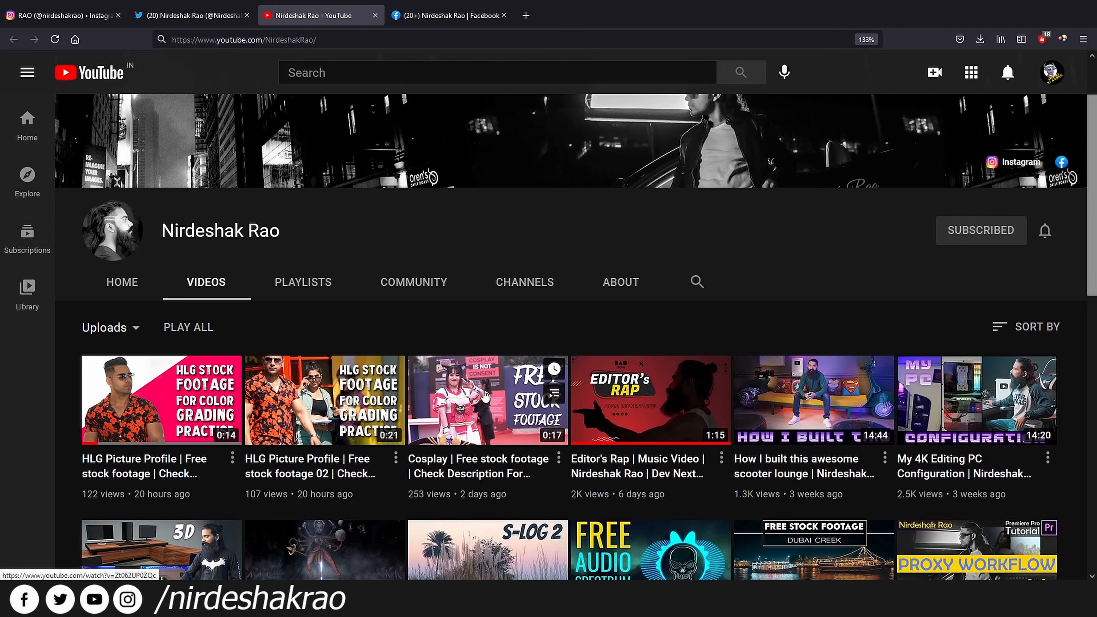
{"action": "scroll", "coordinate": [459, 425], "scroll_direction": "up", "scroll_amount": 2}
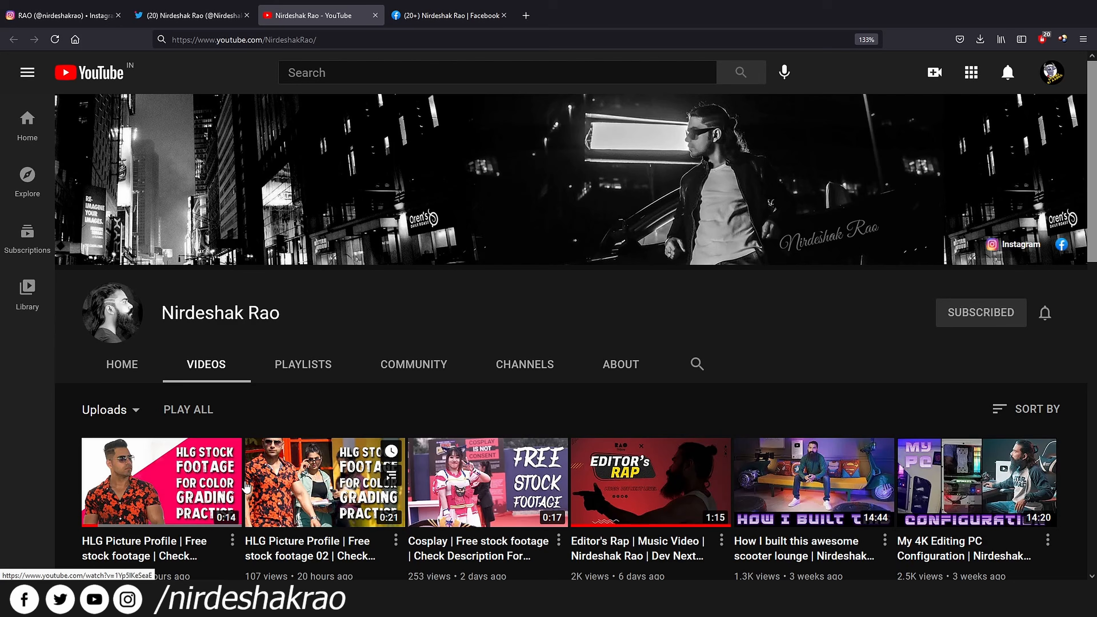
{"action": "mouse_move", "coordinate": [214, 481]}
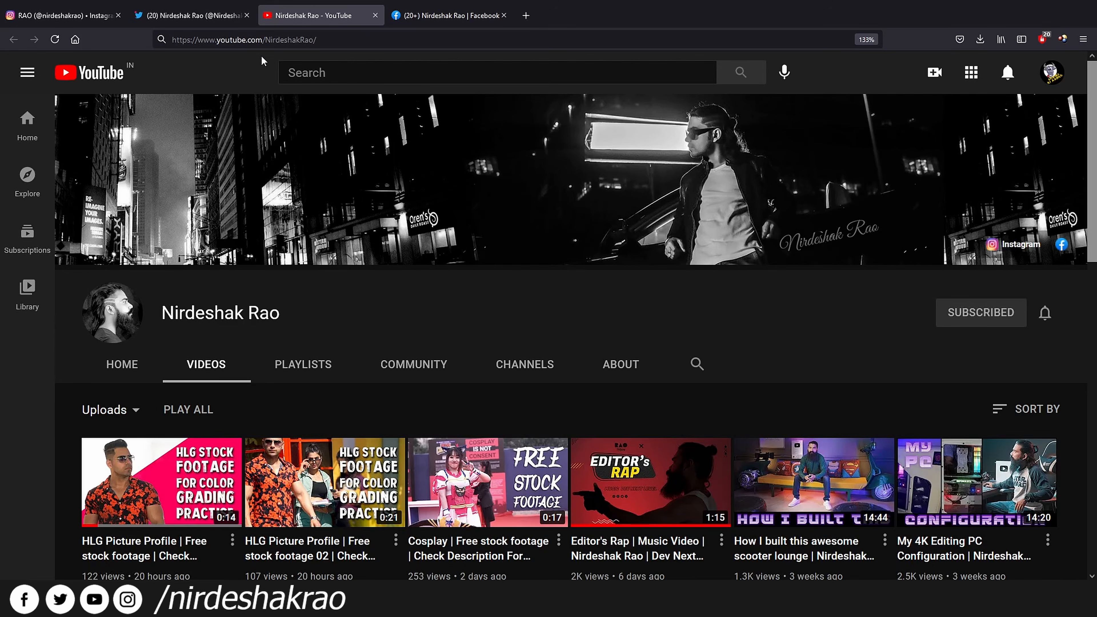
{"action": "left_click", "coordinate": [428, 16]}
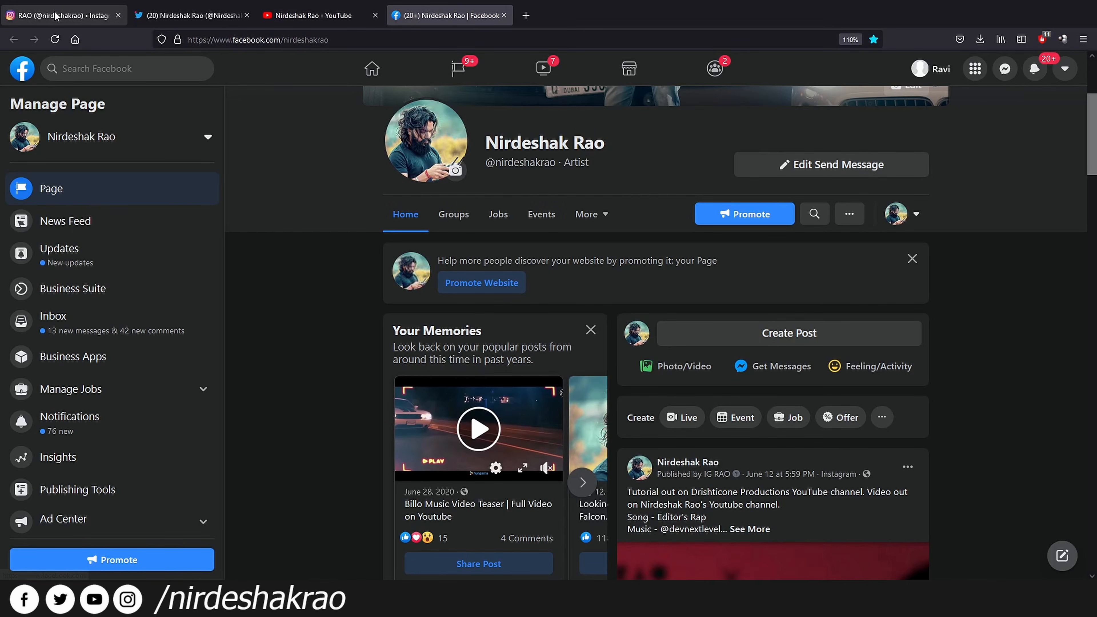
{"action": "left_click", "coordinate": [80, 16]}
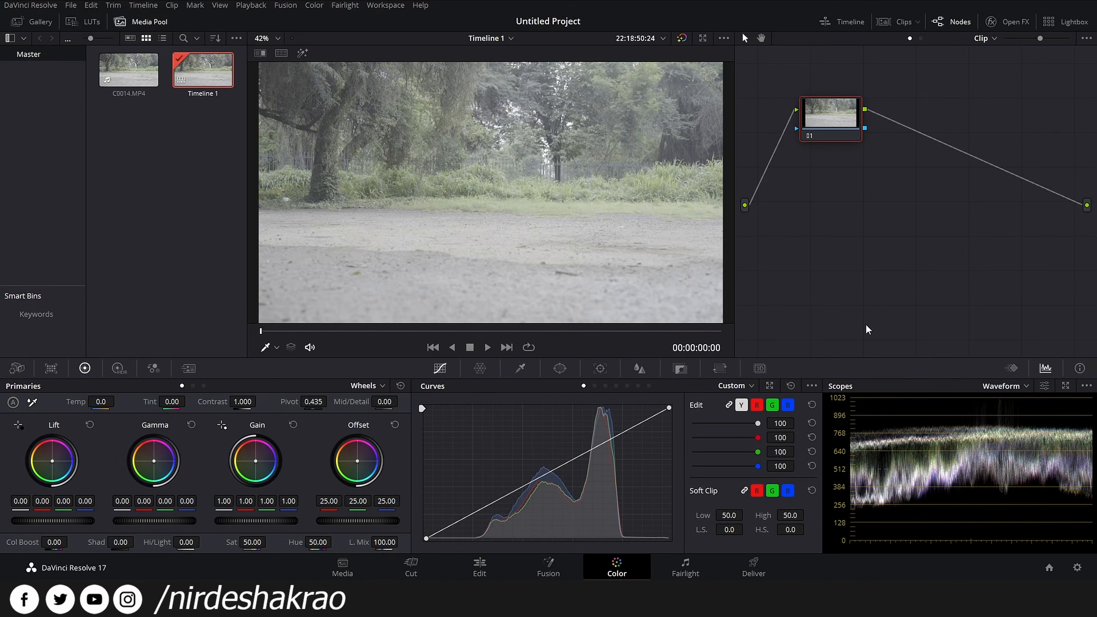
- In DaVinci Resolve, mute the clip's audio and move the playhead to 00:00:11:43, where the car is fully in frame
{"action": "left_click", "coordinate": [310, 347]}
{"action": "left_click_drag", "start_coordinate": [372, 331], "coordinate": [453, 339]}
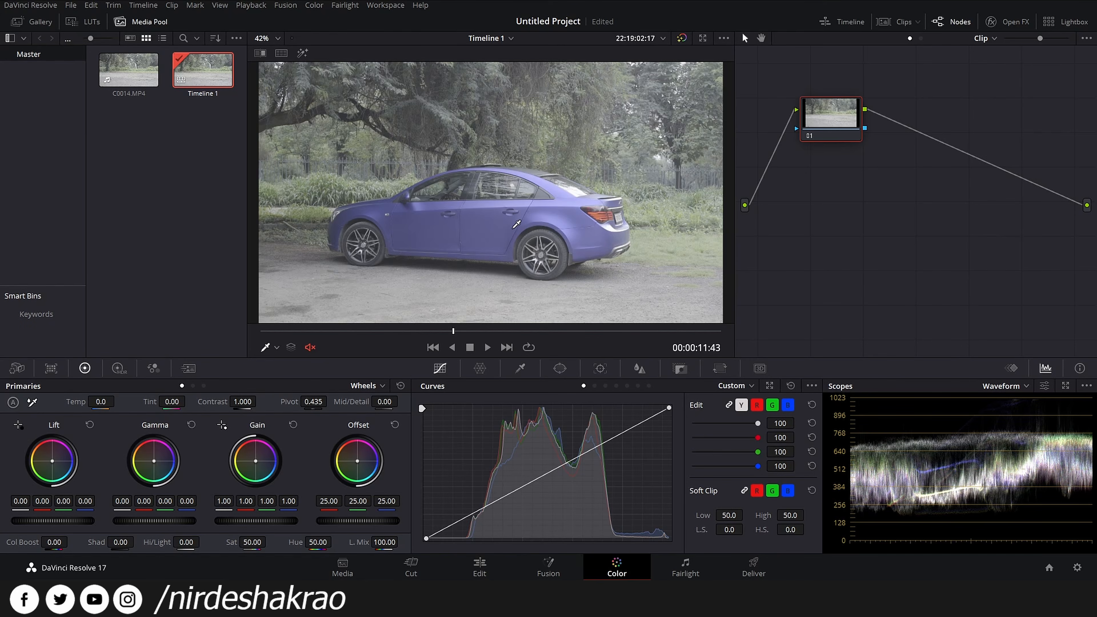
{"action": "left_click", "coordinate": [595, 386]}
{"action": "left_click", "coordinate": [605, 385]}
{"action": "left_click", "coordinate": [631, 387]}
{"action": "left_click", "coordinate": [586, 388]}
{"action": "left_click", "coordinate": [595, 386]}
{"action": "left_click", "coordinate": [583, 386]}
- Balance the clip's exposure on node 01 by setting the master Lift to -0.11 and the master Gain to 1.22
{"action": "left_click_drag", "start_coordinate": [57, 521], "coordinate": [60, 521]}
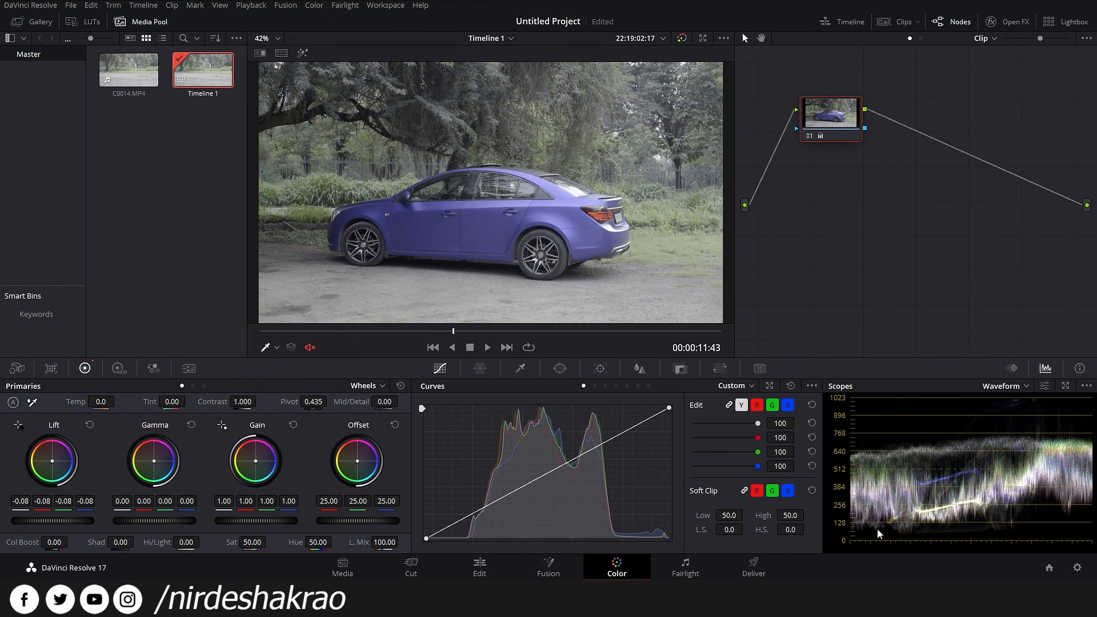
{"action": "left_click_drag", "start_coordinate": [79, 521], "coordinate": [79, 520]}
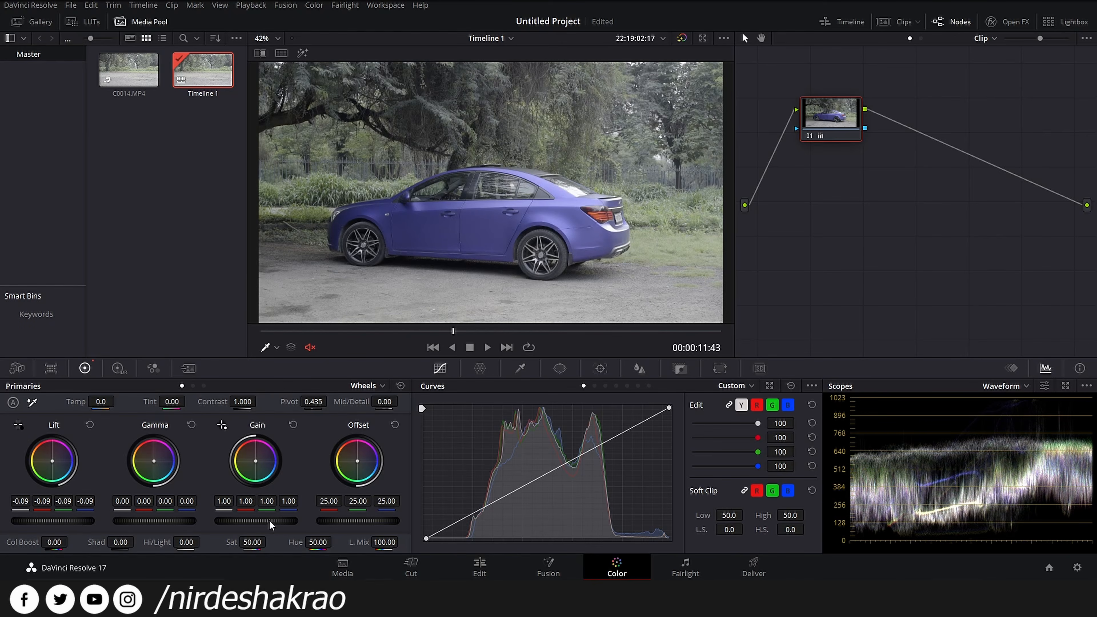
{"action": "left_click_drag", "start_coordinate": [269, 520], "coordinate": [269, 521]}
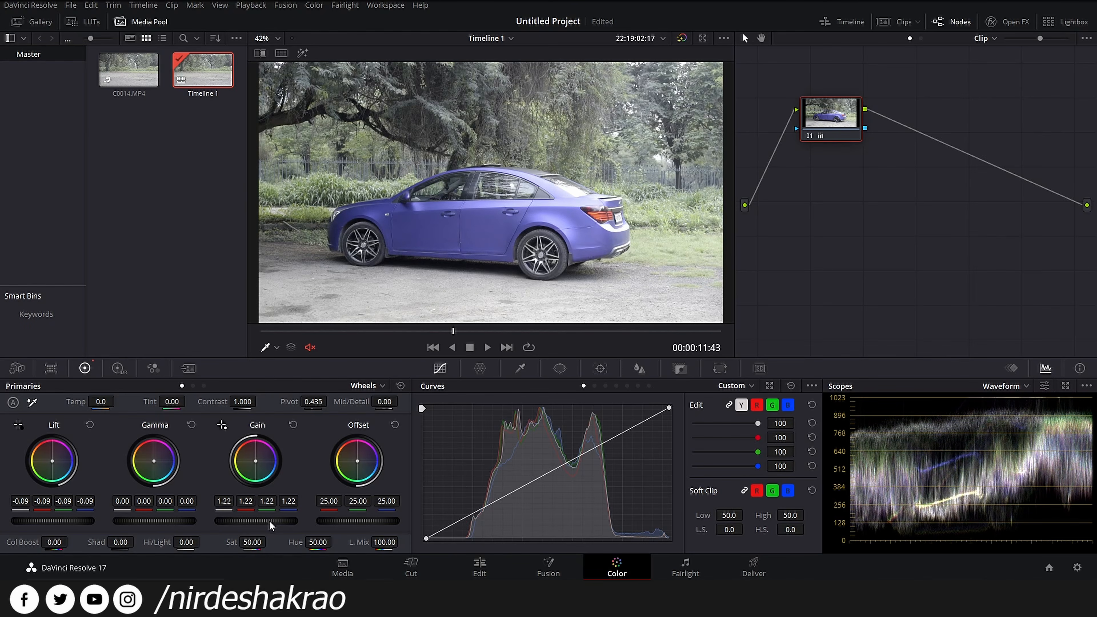
{"action": "left_click_drag", "start_coordinate": [71, 522], "coordinate": [71, 522]}
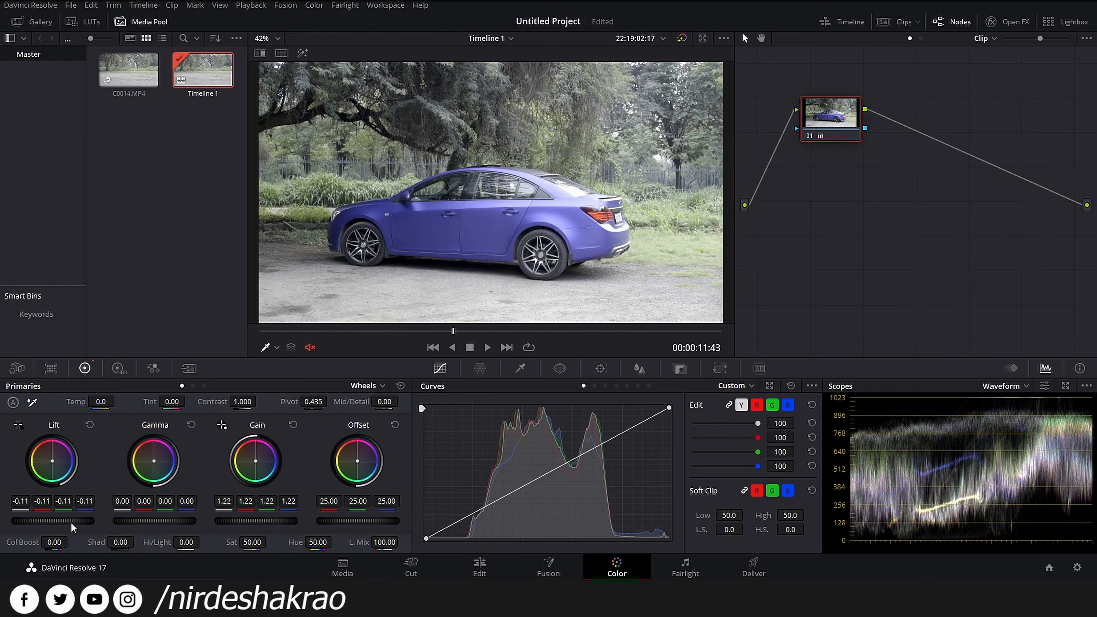
- Raise the saturation of node 01 to 95
{"action": "left_click_drag", "start_coordinate": [251, 542], "coordinate": [273, 541]}
{"action": "left_click", "coordinate": [250, 543]}
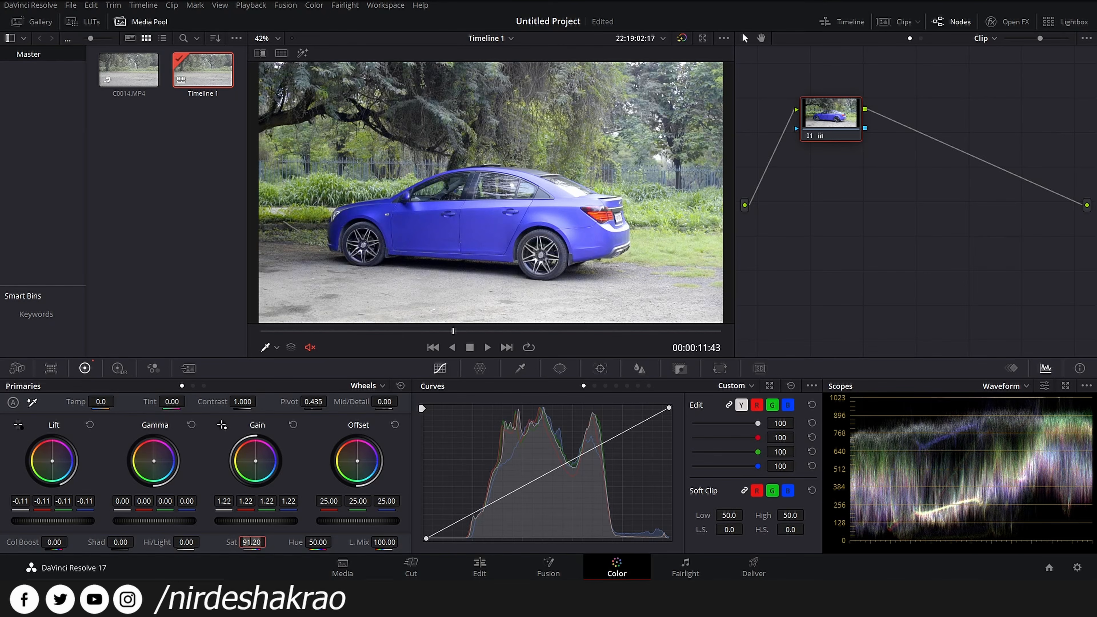
{"action": "key", "text": "BackSpace"}
{"action": "key", "text": "BackSpace"}
{"action": "key", "text": "BackSpace"}
{"action": "key", "text": "BackSpace"}
{"action": "key", "text": "BackSpace"}
{"action": "type", "text": "50"}
{"action": "key", "text": "Return"}
- Toggle node 01's correction off and on to compare the shot before and after grading
{"action": "key", "text": "ctrl+d"}
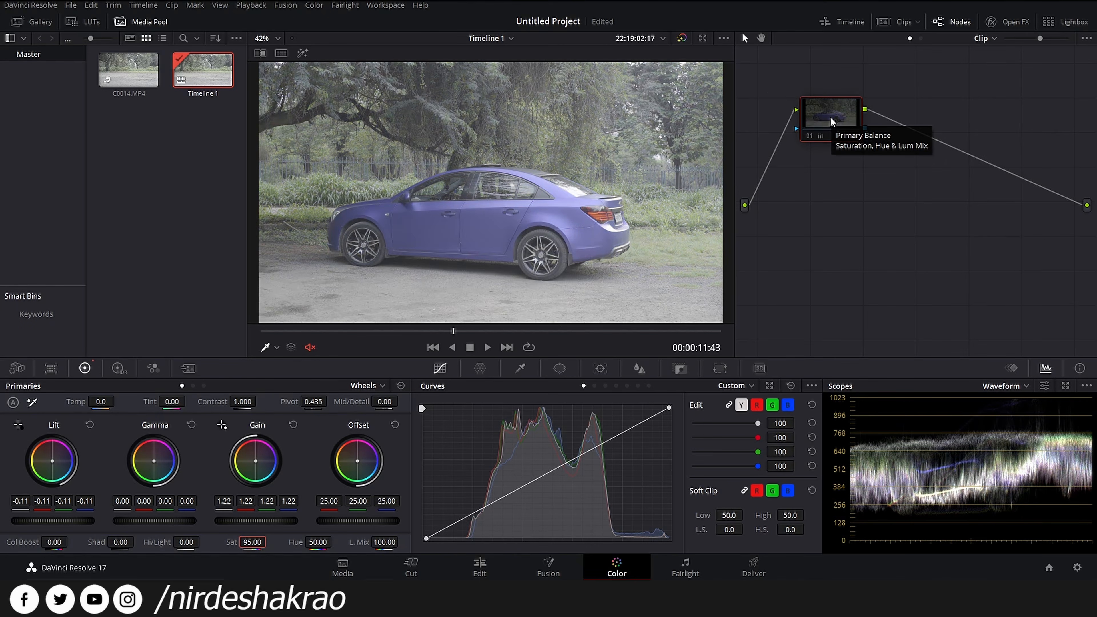
{"action": "key", "text": "ctrl+d"}
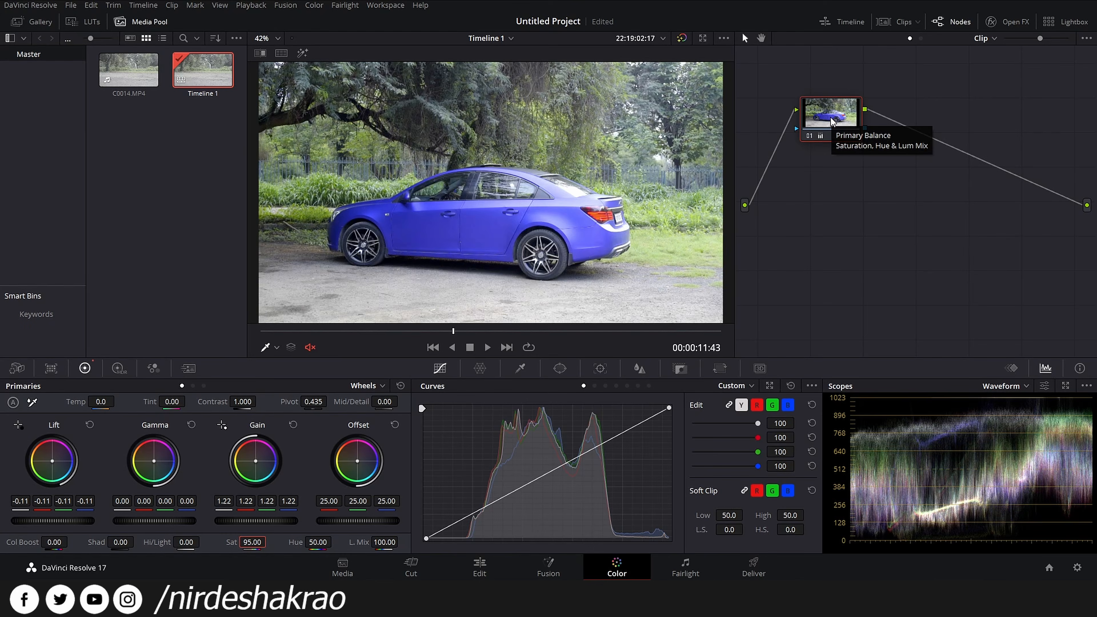
{"action": "key", "text": "ctrl+d"}
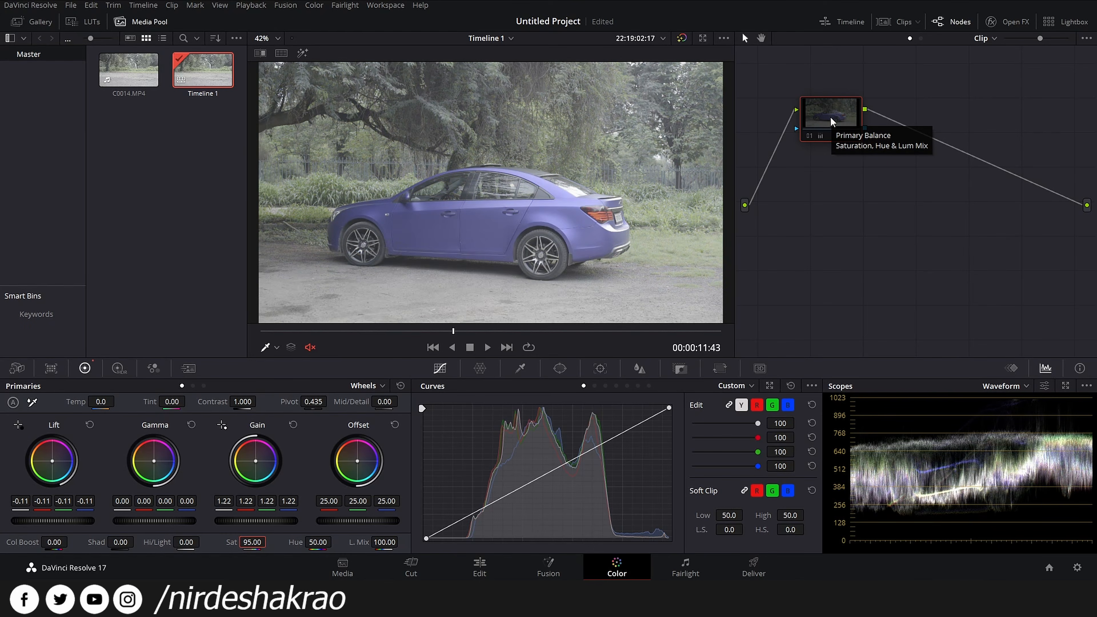
{"action": "key", "text": "ctrl+d"}
{"action": "left_click_drag", "start_coordinate": [831, 117], "coordinate": [836, 122]}
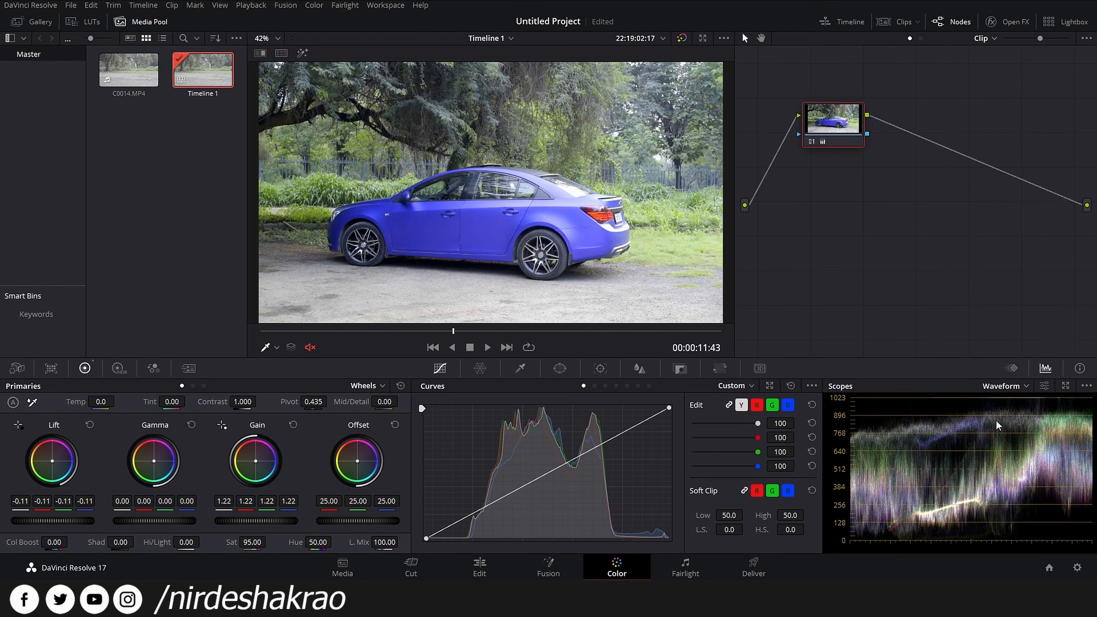
- Add a serial node after node 01 and space the two nodes apart in the node graph
{"action": "key", "text": "ctrl+s"}
{"action": "left_click_drag", "start_coordinate": [829, 129], "coordinate": [833, 133]}
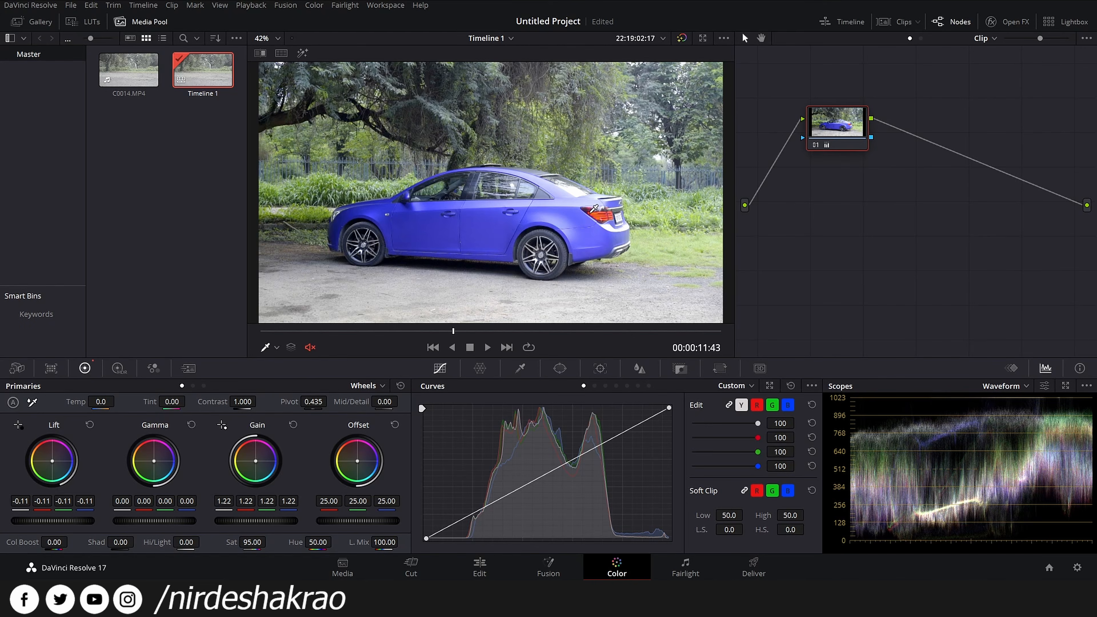
{"action": "key", "text": "alt+s"}
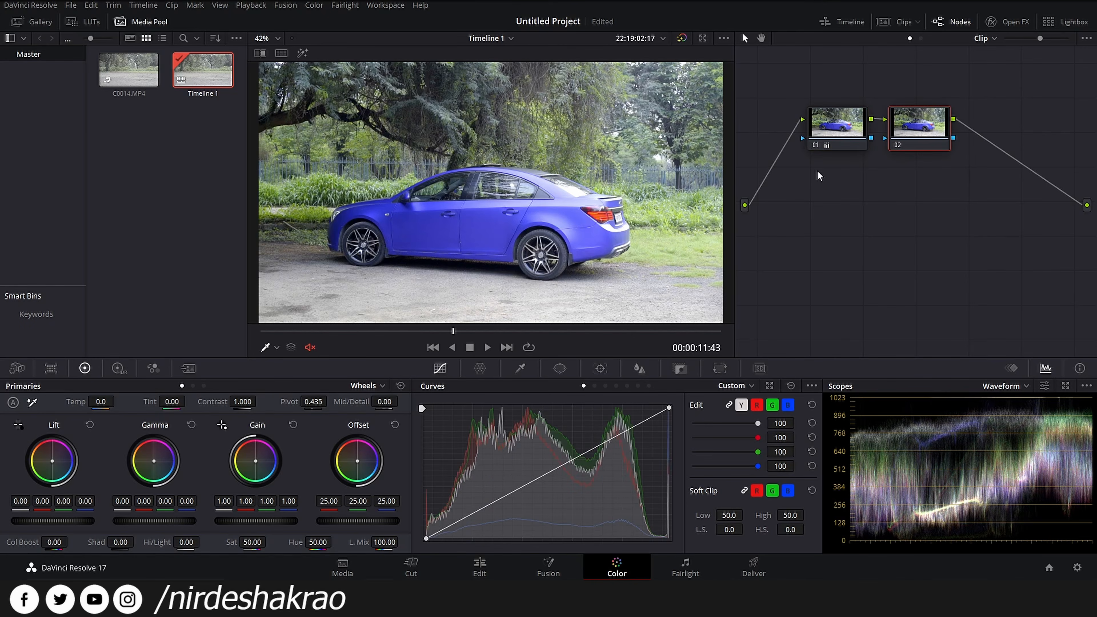
{"action": "left_click_drag", "start_coordinate": [837, 125], "coordinate": [818, 125]}
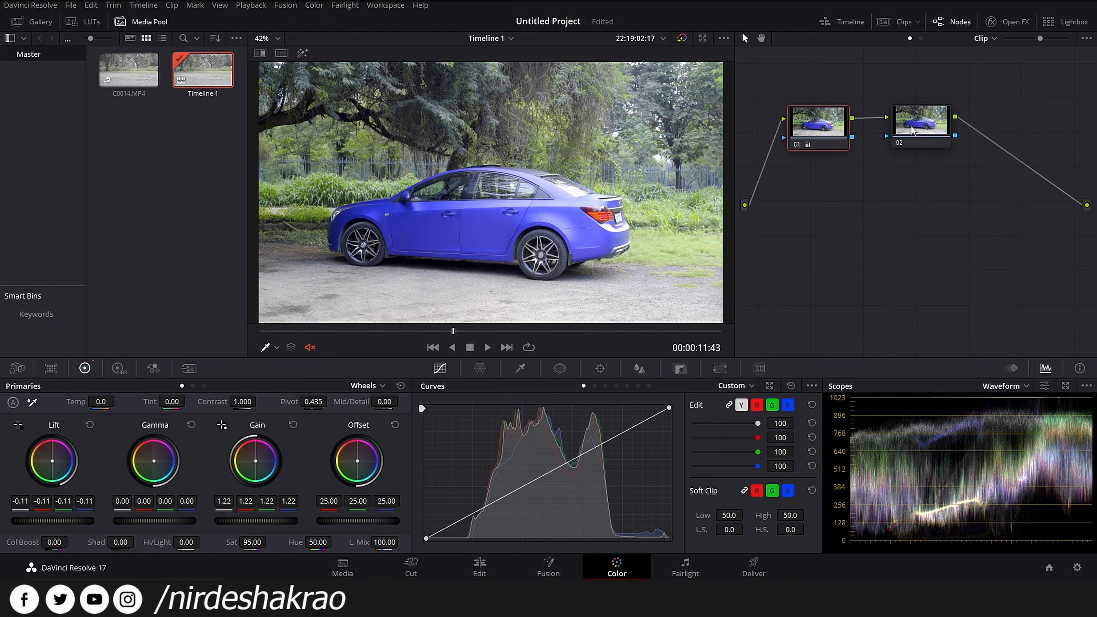
{"action": "left_click_drag", "start_coordinate": [916, 134], "coordinate": [907, 125]}
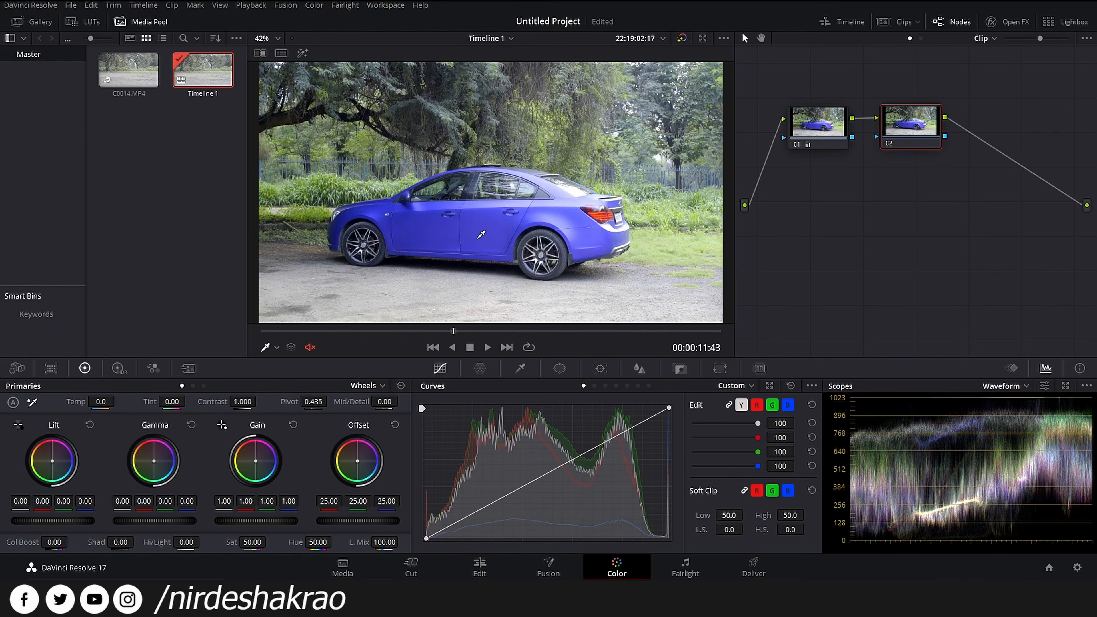
- On node 02, sample the blue car body in the Hue Vs Hue curve and set its hue rotation to 133.60 to turn it green
{"action": "left_click", "coordinate": [595, 386]}
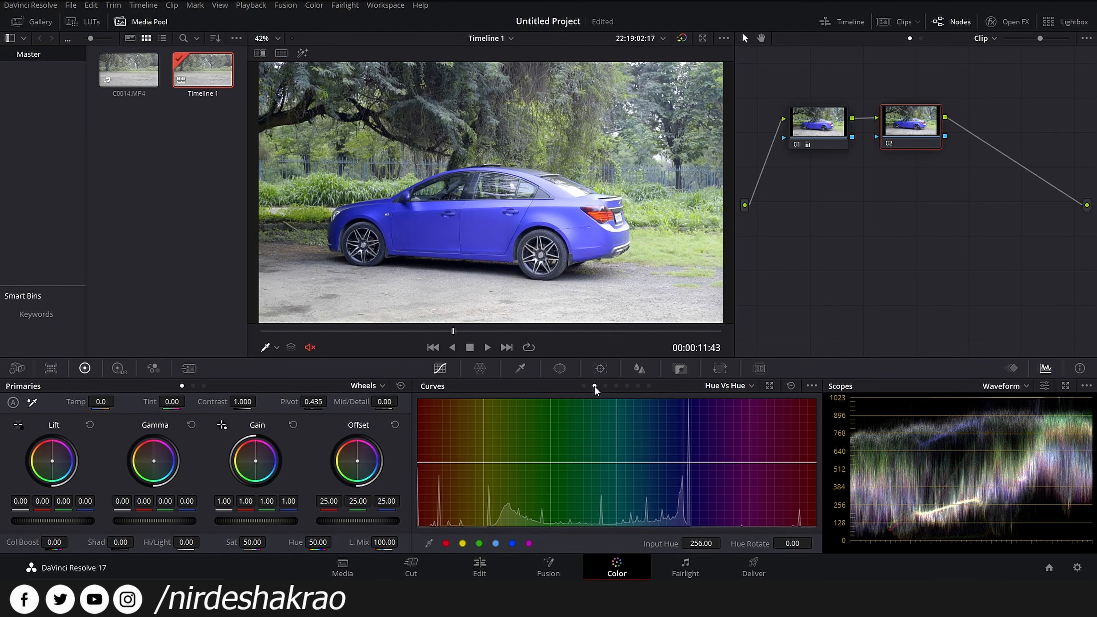
{"action": "left_click", "coordinate": [446, 226]}
{"action": "left_click_drag", "start_coordinate": [684, 464], "coordinate": [683, 427]}
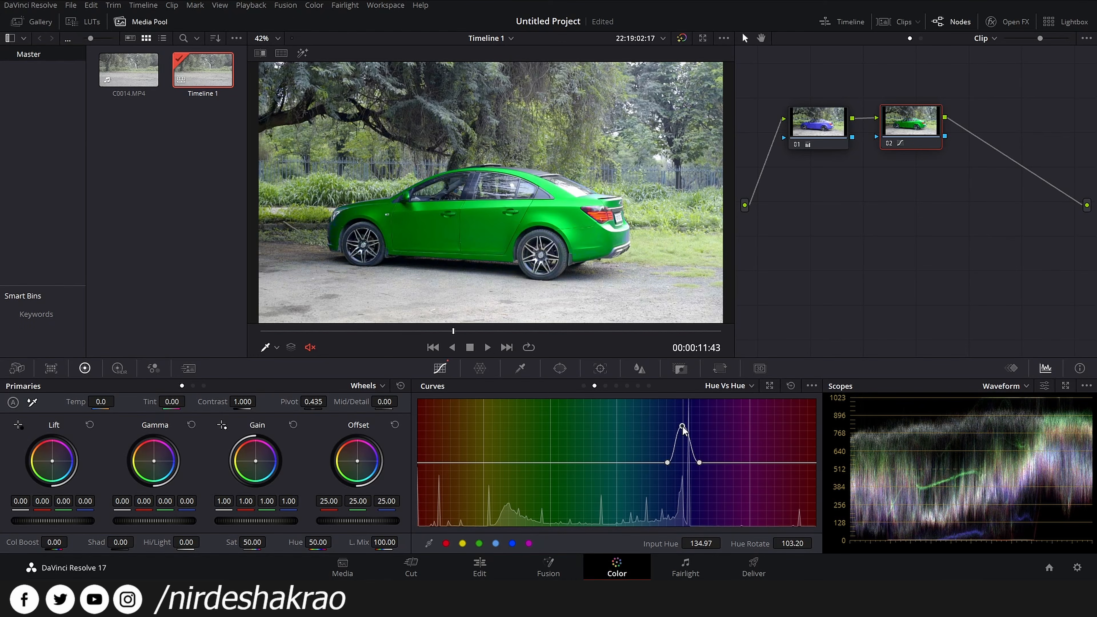
{"action": "key", "text": "ctrl+z"}
{"action": "left_click", "coordinate": [498, 251]}
{"action": "left_click_drag", "start_coordinate": [683, 463], "coordinate": [684, 419]}
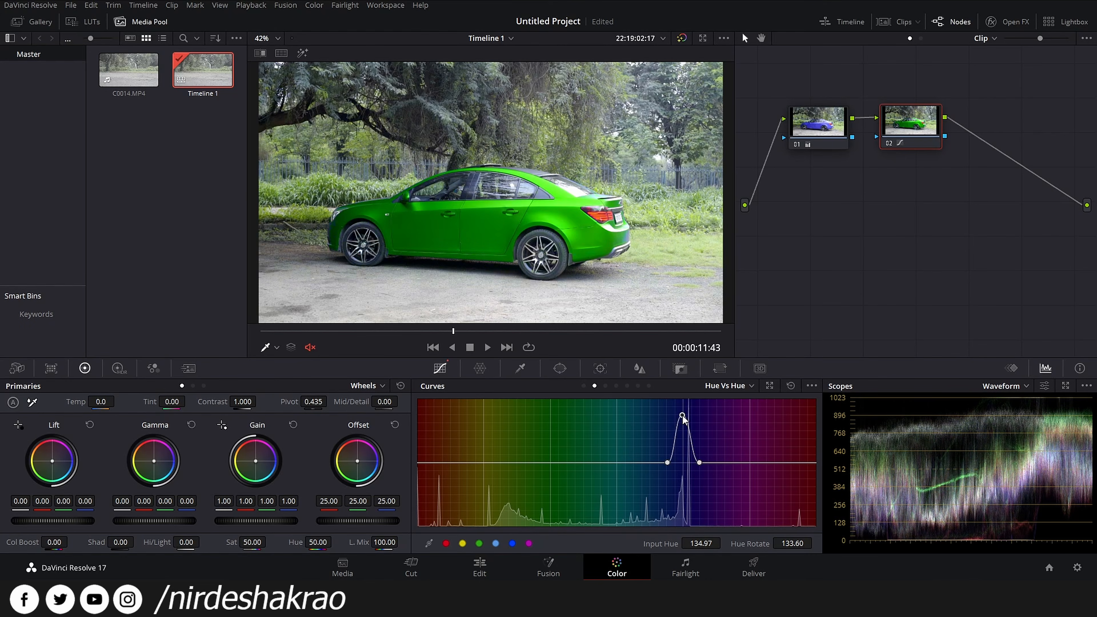
- Sample the car body as a control point on node 02's Hue Vs Sat curve, undoing a trial desaturation
{"action": "left_click", "coordinate": [607, 386]}
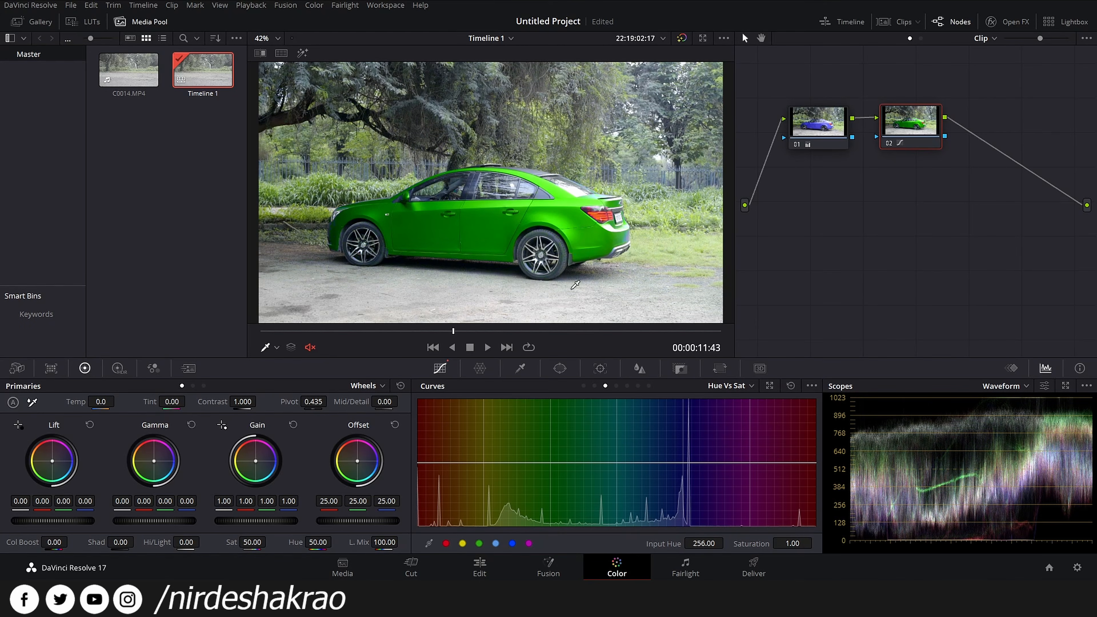
{"action": "left_click", "coordinate": [494, 235]}
{"action": "left_click_drag", "start_coordinate": [684, 464], "coordinate": [686, 523]}
{"action": "key", "text": "ctrl+z"}
{"action": "key", "text": "ctrl+z"}
{"action": "left_click", "coordinate": [480, 219]}
- Add a third serial node after node 02 and sample the green car body on its Hue Vs Sat curve
{"action": "mouse_move", "coordinate": [903, 129]}
{"action": "key", "text": "alt+s"}
{"action": "left_click", "coordinate": [484, 221]}
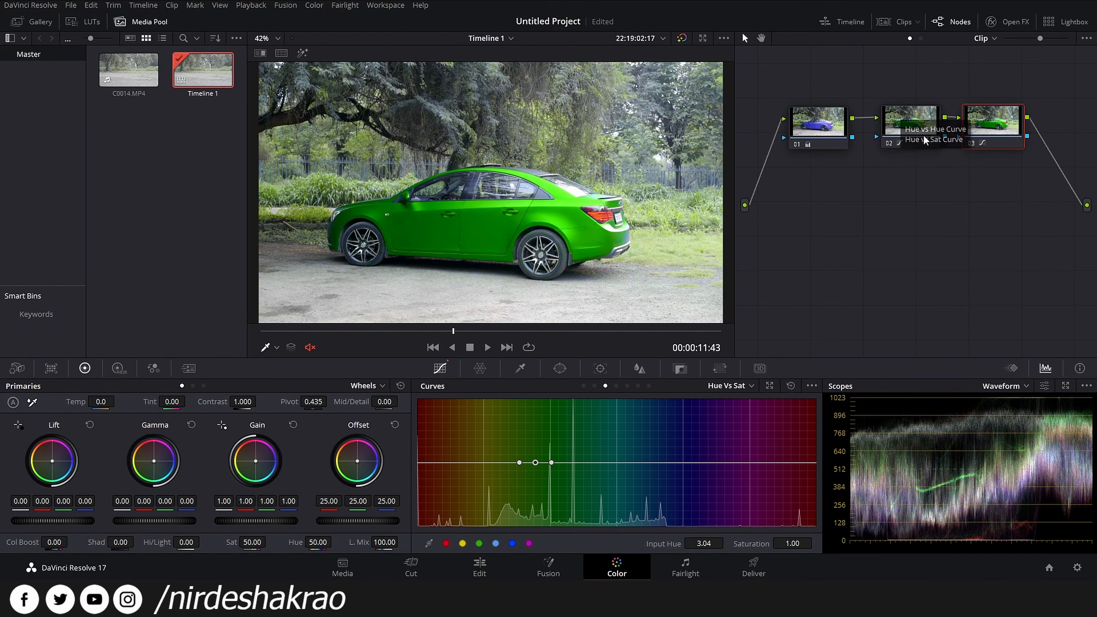
- Compare the Hue Vs Sat sample points of nodes 02 and 03, and delete node 03
{"action": "left_click", "coordinate": [912, 122]}
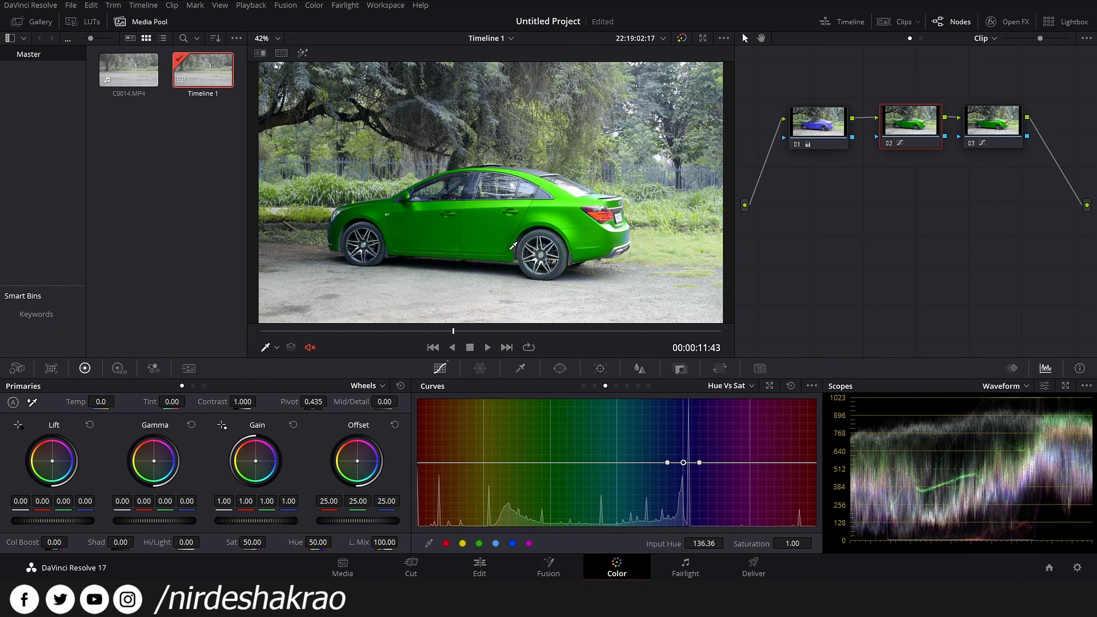
{"action": "left_click", "coordinate": [1001, 126]}
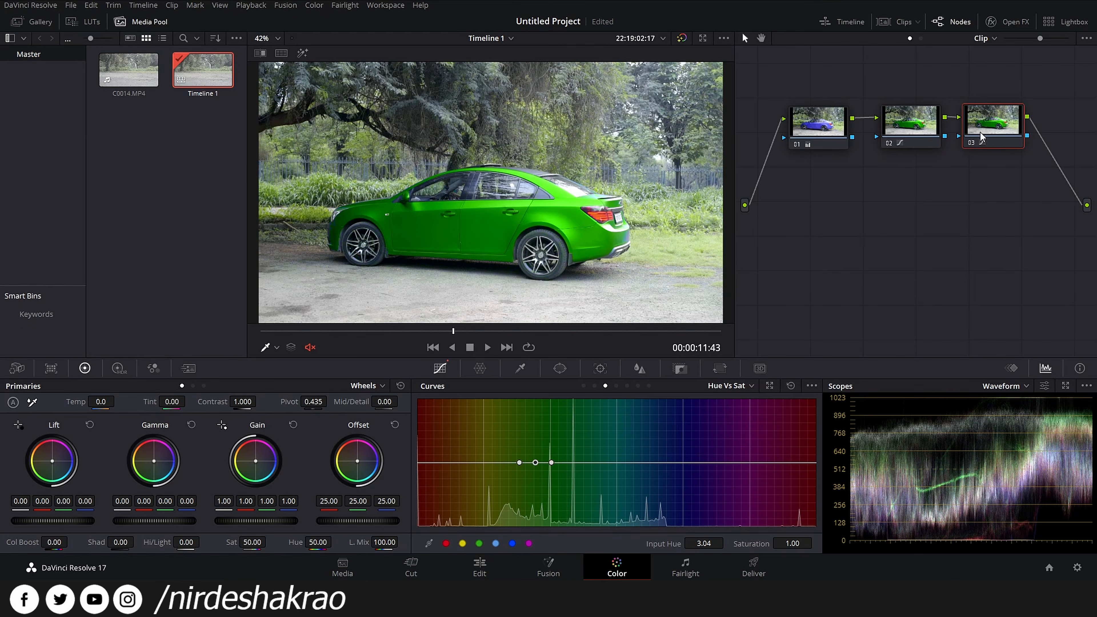
{"action": "key", "text": "Delete"}
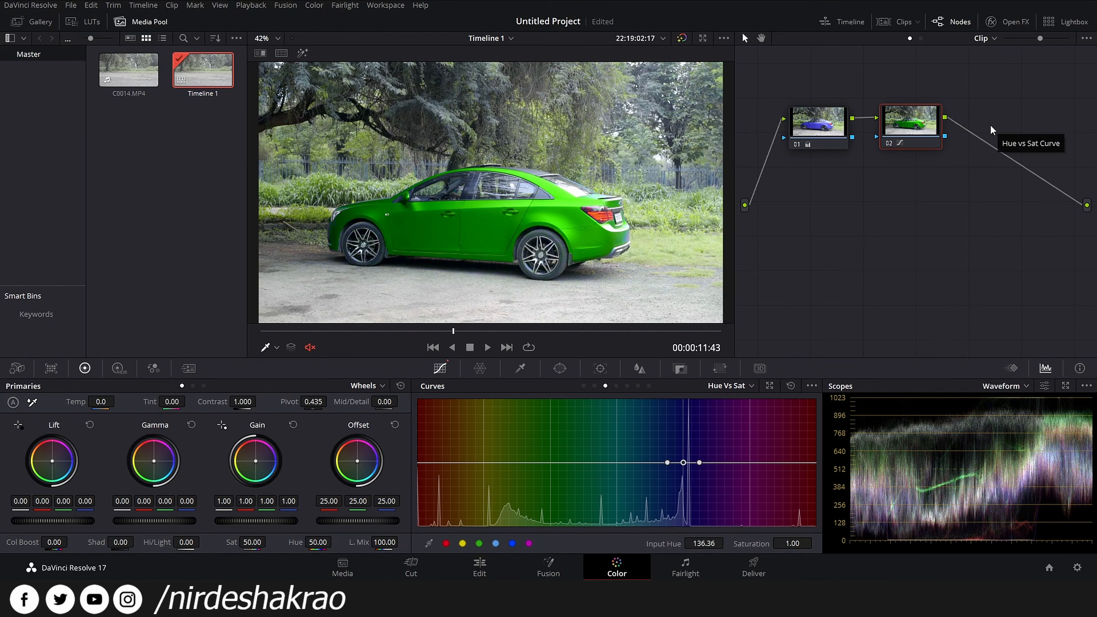
- Reset the grade on node 02 and open the Color Warper for it
{"action": "mouse_move", "coordinate": [684, 464]}
{"action": "left_mouse_down"}
{"action": "mouse_move", "coordinate": [679, 392]}
{"action": "mouse_move", "coordinate": [680, 480]}
{"action": "mouse_move", "coordinate": [679, 444]}
{"action": "mouse_move", "coordinate": [675, 461]}
{"action": "left_mouse_up"}
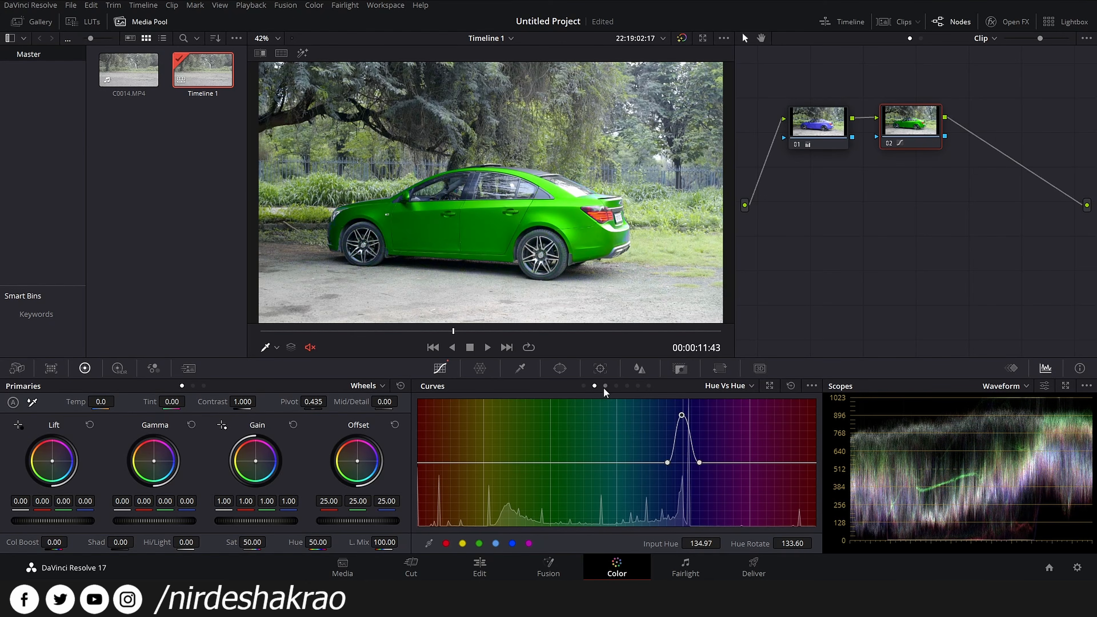
{"action": "right_click", "coordinate": [917, 116]}
{"action": "left_click", "coordinate": [942, 124]}
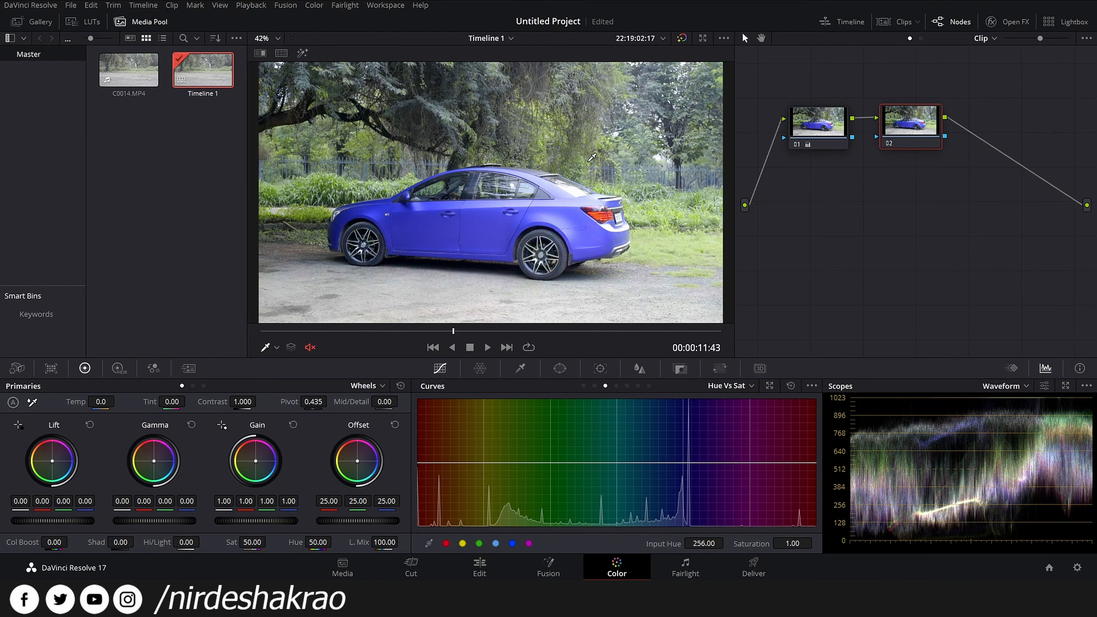
{"action": "left_click", "coordinate": [484, 367]}
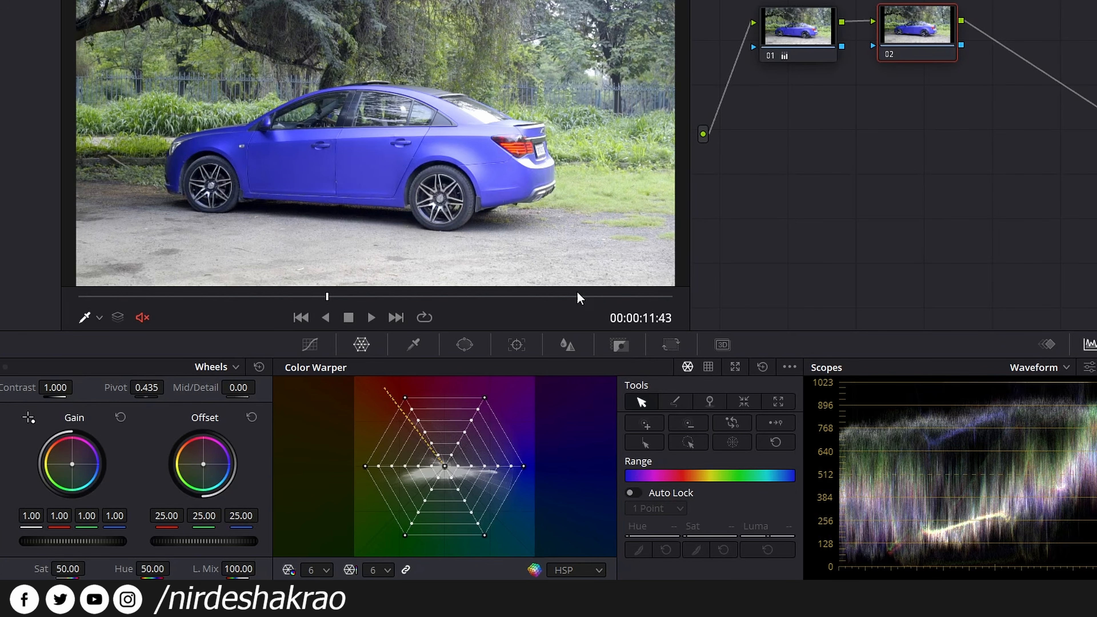
- Try shifting the outer blue points of the Color Warper grid to alter the car's blue, and reset the warper
{"action": "left_click_drag", "start_coordinate": [924, 34], "coordinate": [925, 32]}
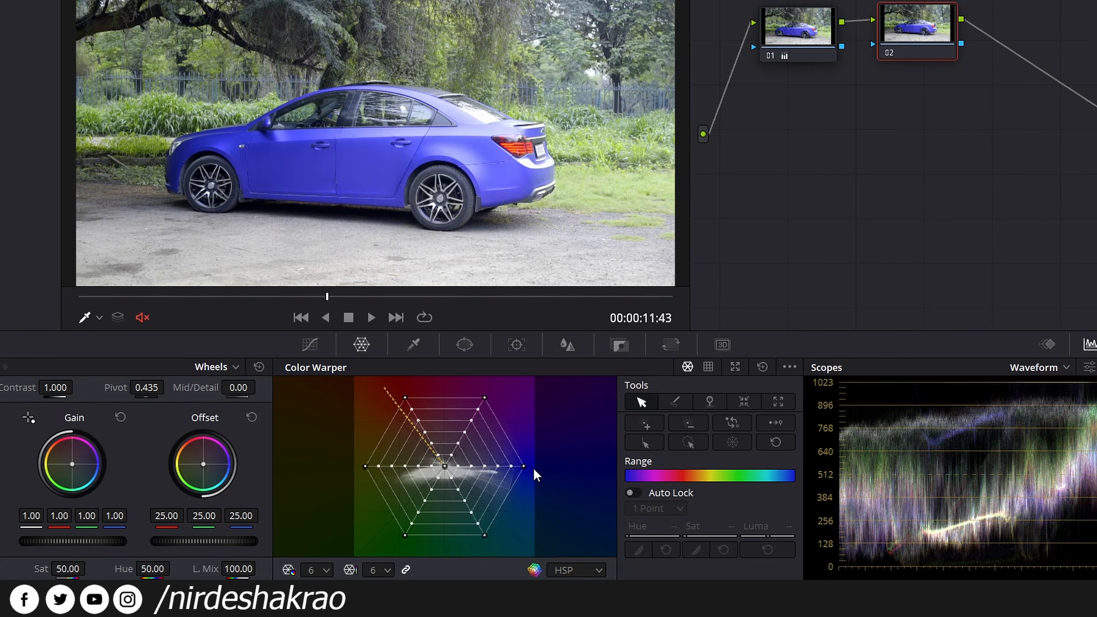
{"action": "left_click_drag", "start_coordinate": [525, 467], "coordinate": [577, 478]}
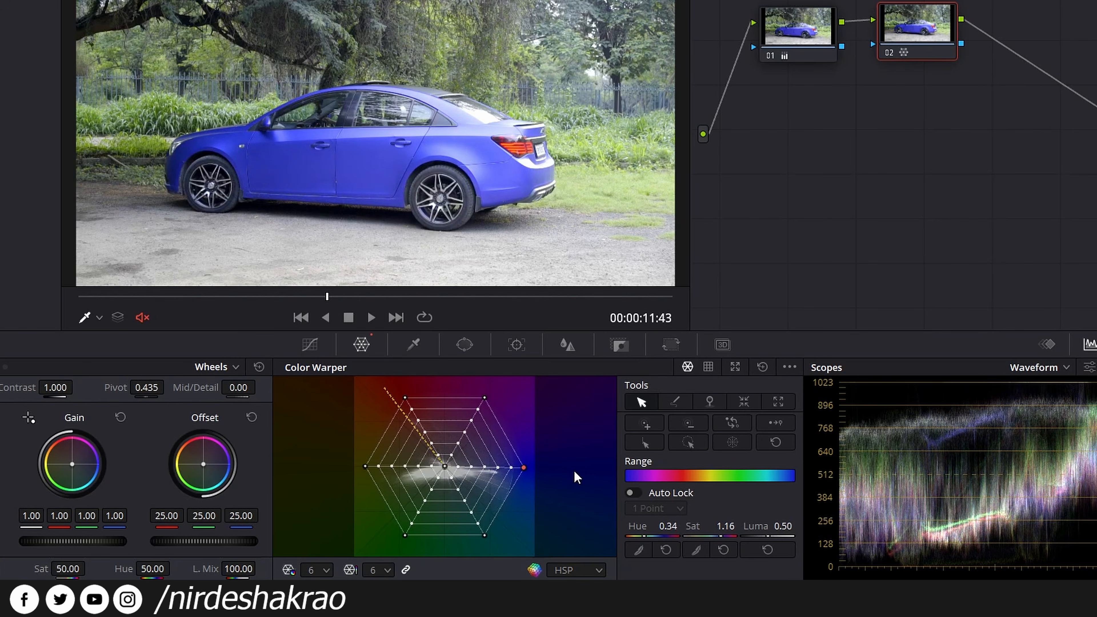
{"action": "left_click_drag", "start_coordinate": [512, 473], "coordinate": [560, 477]}
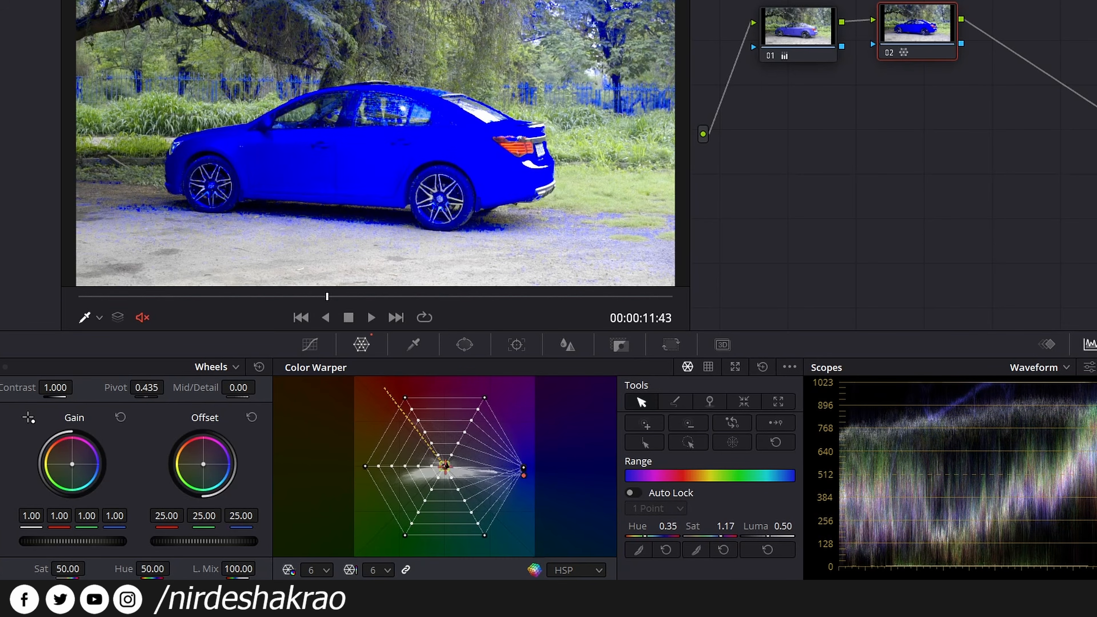
{"action": "left_click", "coordinate": [762, 367]}
{"action": "mouse_move", "coordinate": [523, 469]}
{"action": "left_mouse_down"}
{"action": "mouse_move", "coordinate": [449, 466]}
{"action": "mouse_move", "coordinate": [531, 470]}
{"action": "left_mouse_up"}
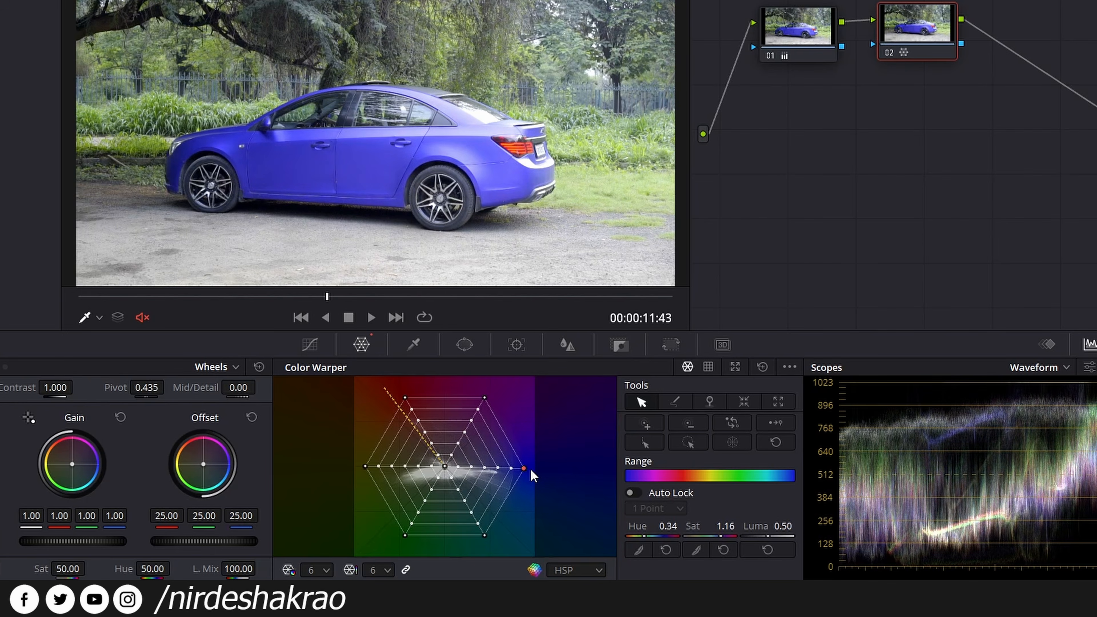
{"action": "left_click", "coordinate": [763, 369]}
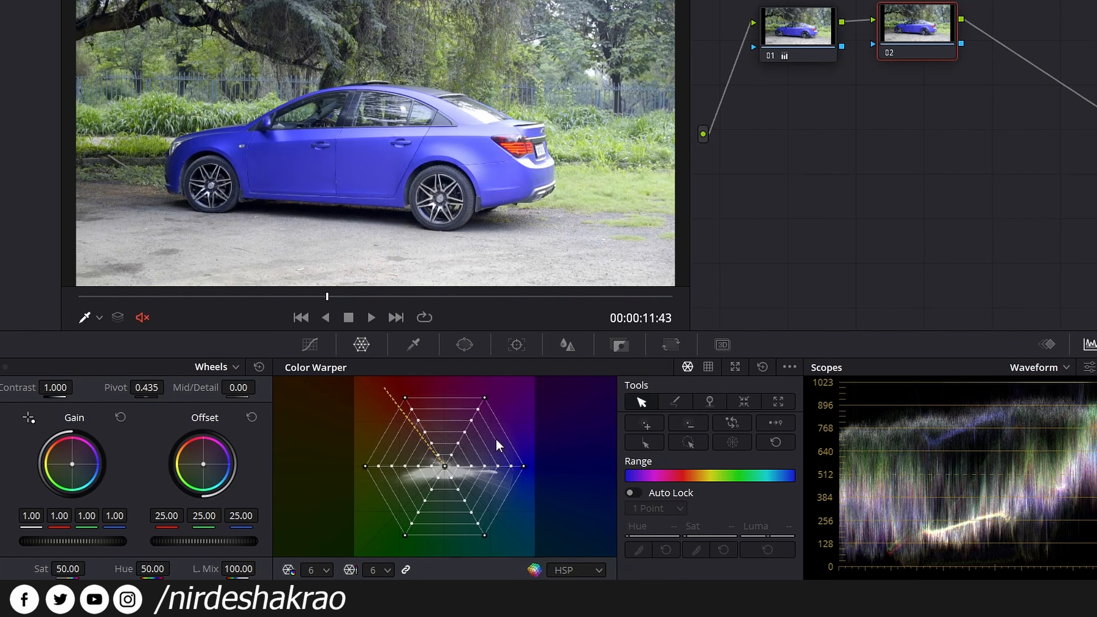
- Try recoloring the car by moving the outer blue grid point to the magenta and red corners, and reset the Color Warper
{"action": "left_click", "coordinate": [524, 466]}
{"action": "left_click_drag", "start_coordinate": [524, 466], "coordinate": [489, 399]}
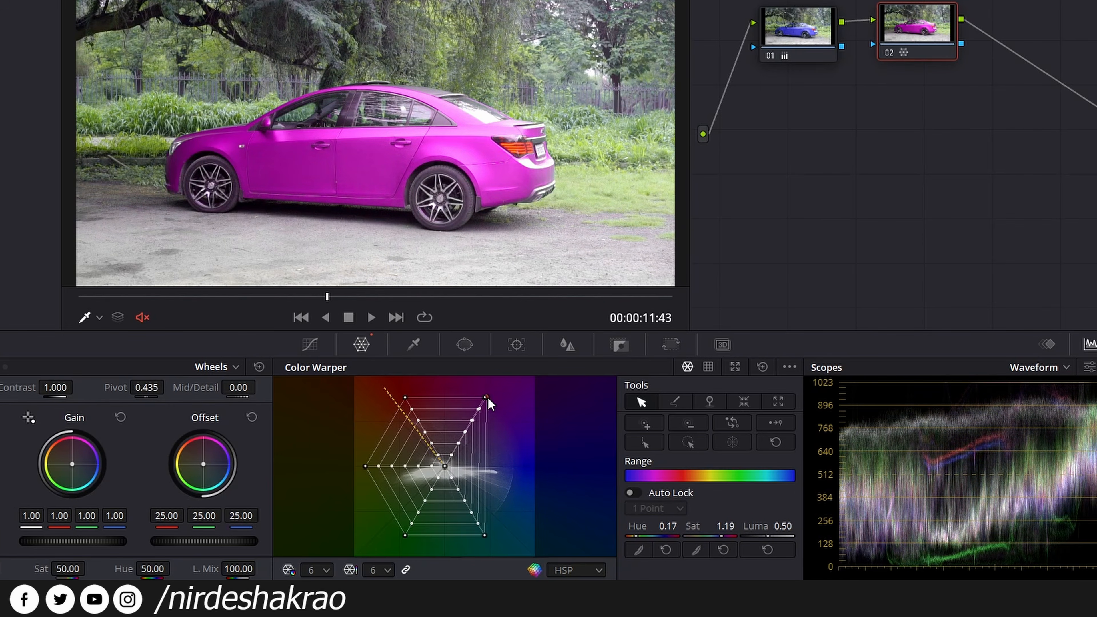
{"action": "left_click_drag", "start_coordinate": [489, 402], "coordinate": [524, 466]}
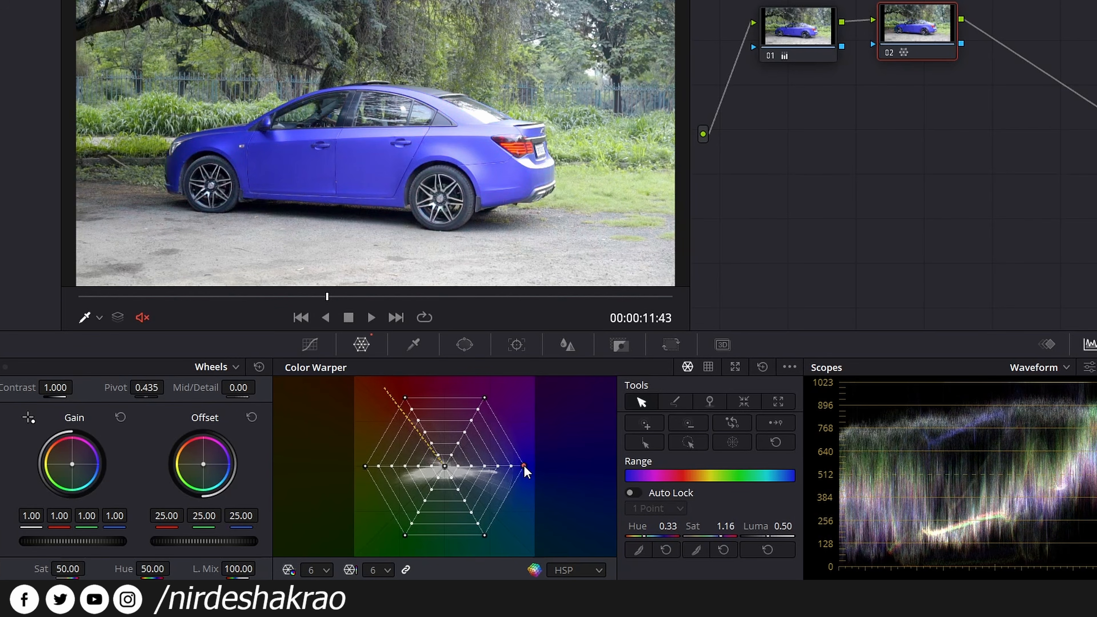
{"action": "left_click_drag", "start_coordinate": [524, 466], "coordinate": [406, 400]}
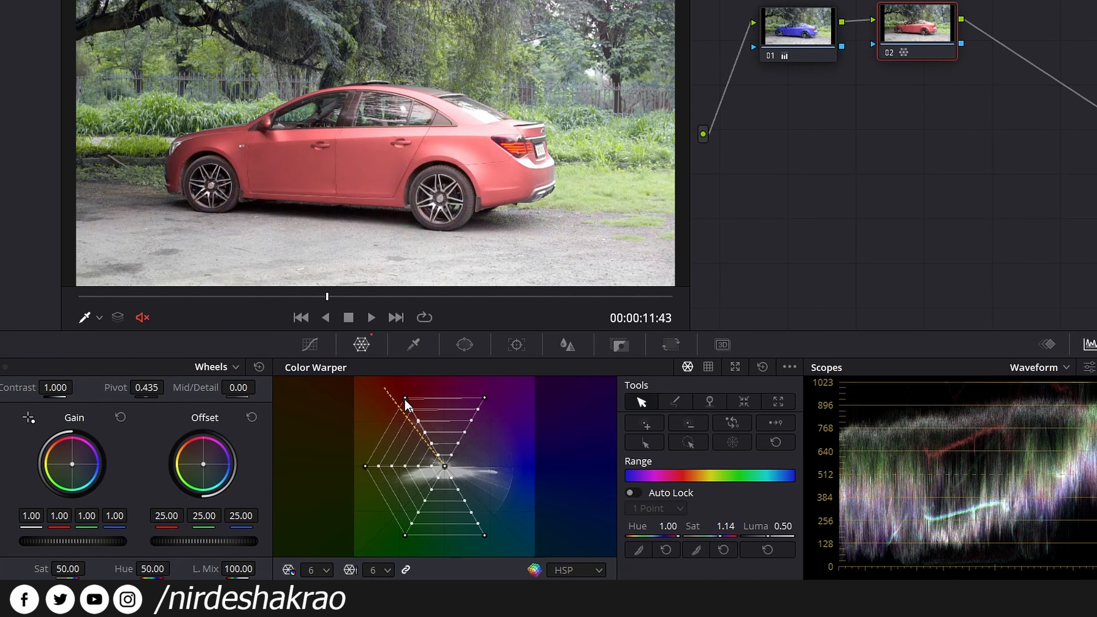
{"action": "key", "text": "ctrl+z"}
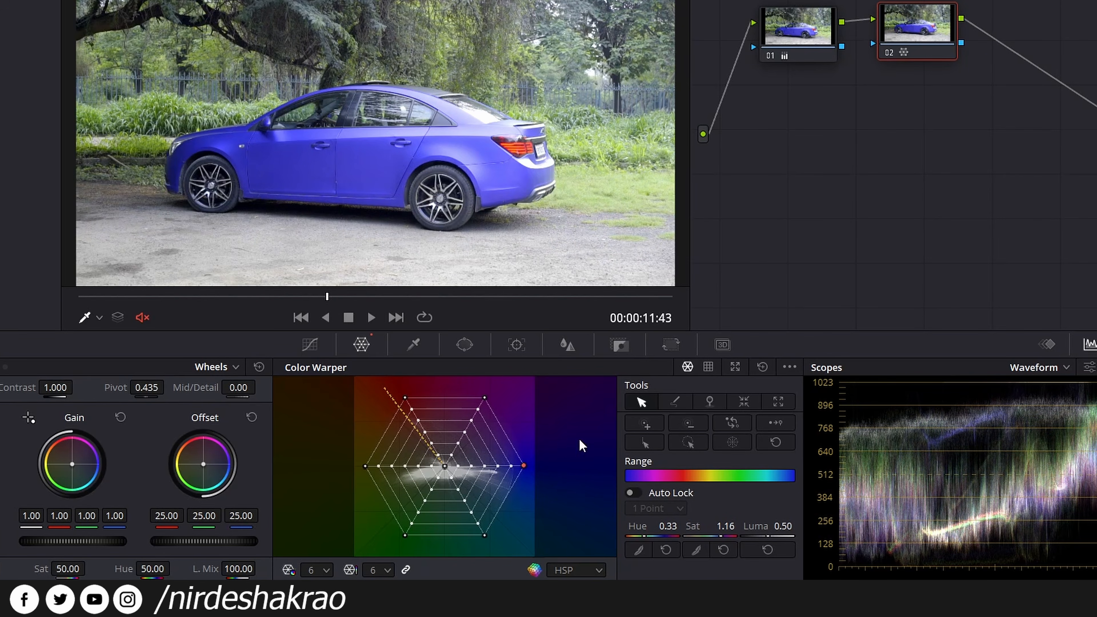
{"action": "left_click", "coordinate": [766, 368]}
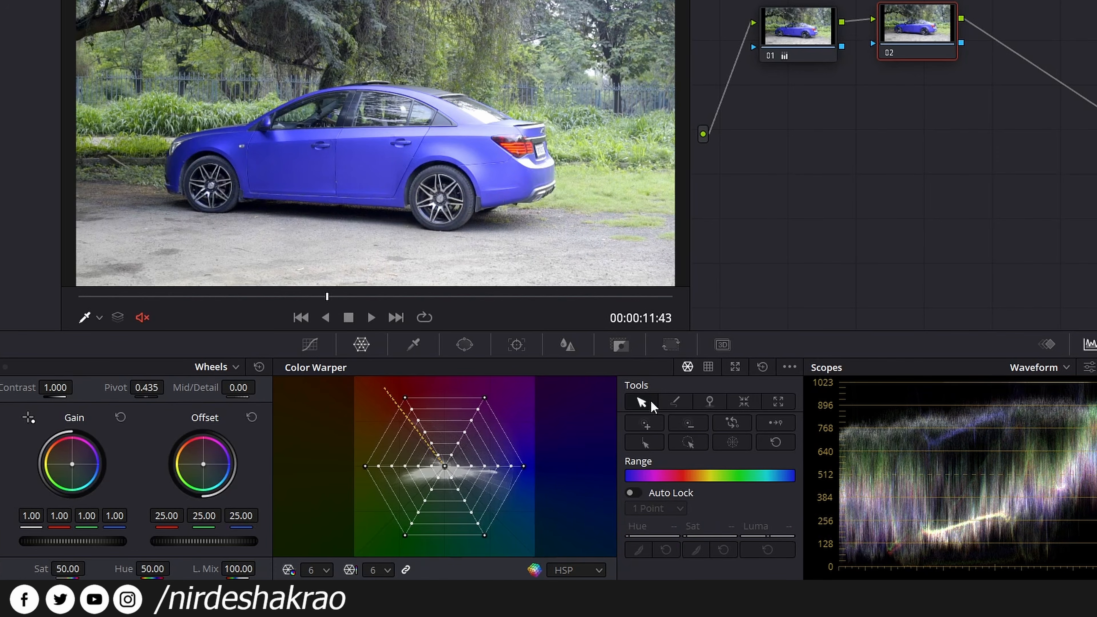
- Pin the blue-spoke grid point at saturation 0.58, undoing a trial move of the outer blue point
{"action": "left_click", "coordinate": [523, 467]}
{"action": "mouse_move", "coordinate": [521, 467]}
{"action": "left_mouse_down"}
{"action": "mouse_move", "coordinate": [530, 406]}
{"action": "mouse_move", "coordinate": [531, 479]}
{"action": "mouse_move", "coordinate": [544, 448]}
{"action": "mouse_move", "coordinate": [531, 473]}
{"action": "mouse_move", "coordinate": [507, 472]}
{"action": "mouse_move", "coordinate": [535, 477]}
{"action": "mouse_move", "coordinate": [527, 400]}
{"action": "mouse_move", "coordinate": [526, 491]}
{"action": "mouse_move", "coordinate": [536, 398]}
{"action": "mouse_move", "coordinate": [550, 476]}
{"action": "mouse_move", "coordinate": [535, 427]}
{"action": "mouse_move", "coordinate": [534, 452]}
{"action": "left_mouse_up"}
{"action": "key", "text": "ctrl+z"}
{"action": "left_click", "coordinate": [484, 465]}
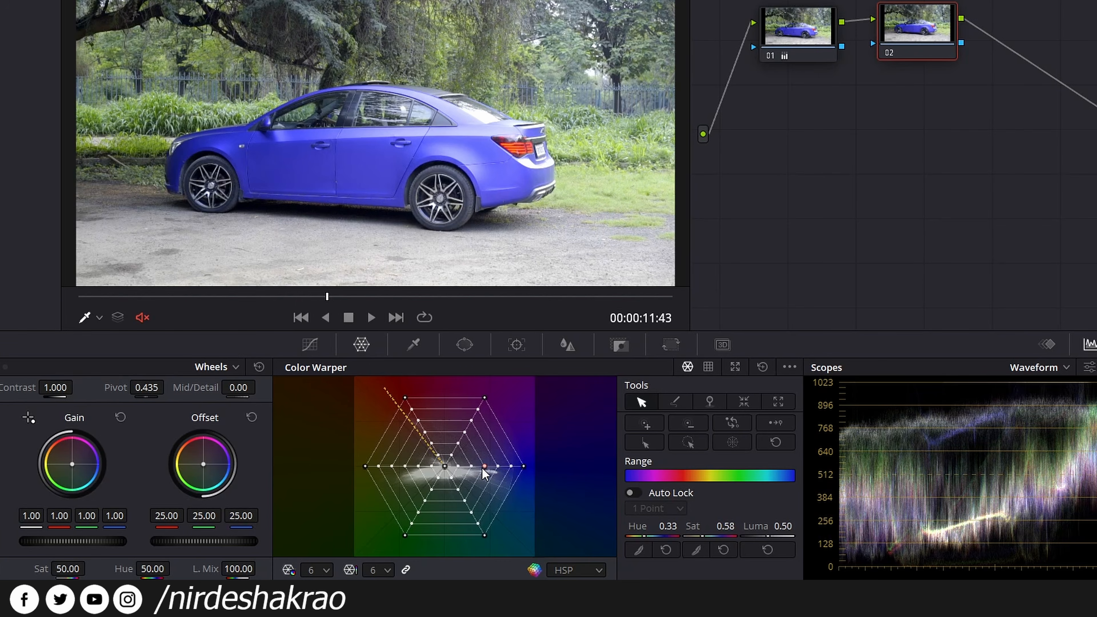
{"action": "left_click", "coordinate": [775, 424]}
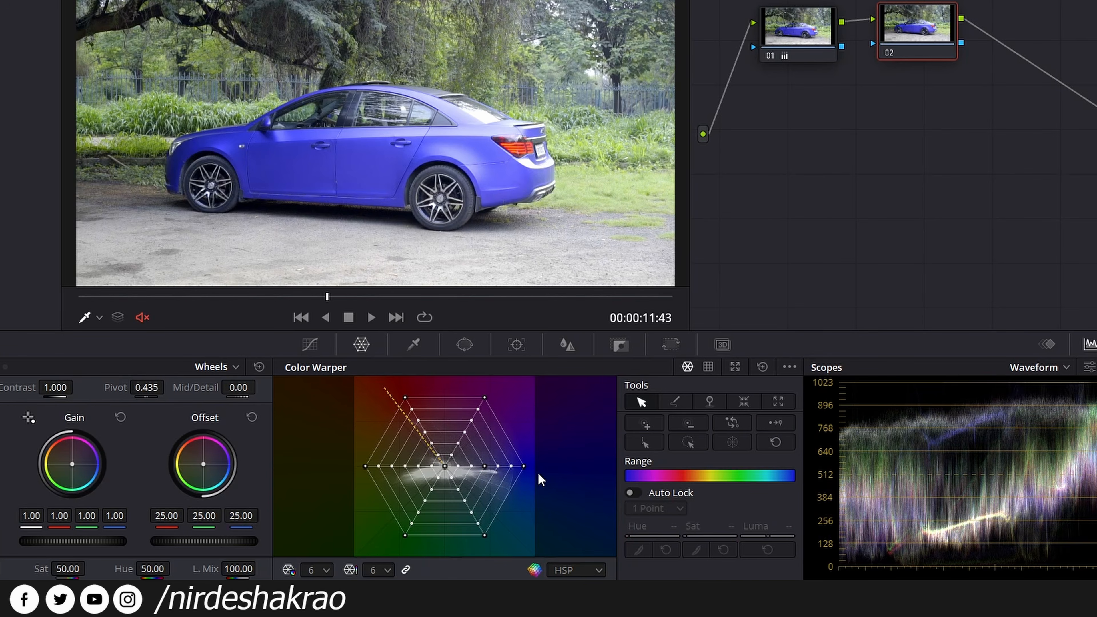
- Try moving the outer blue point beyond the pinned point and shifting the grid's center point, and reset the Color Warper
{"action": "left_click_drag", "start_coordinate": [525, 466], "coordinate": [542, 490]}
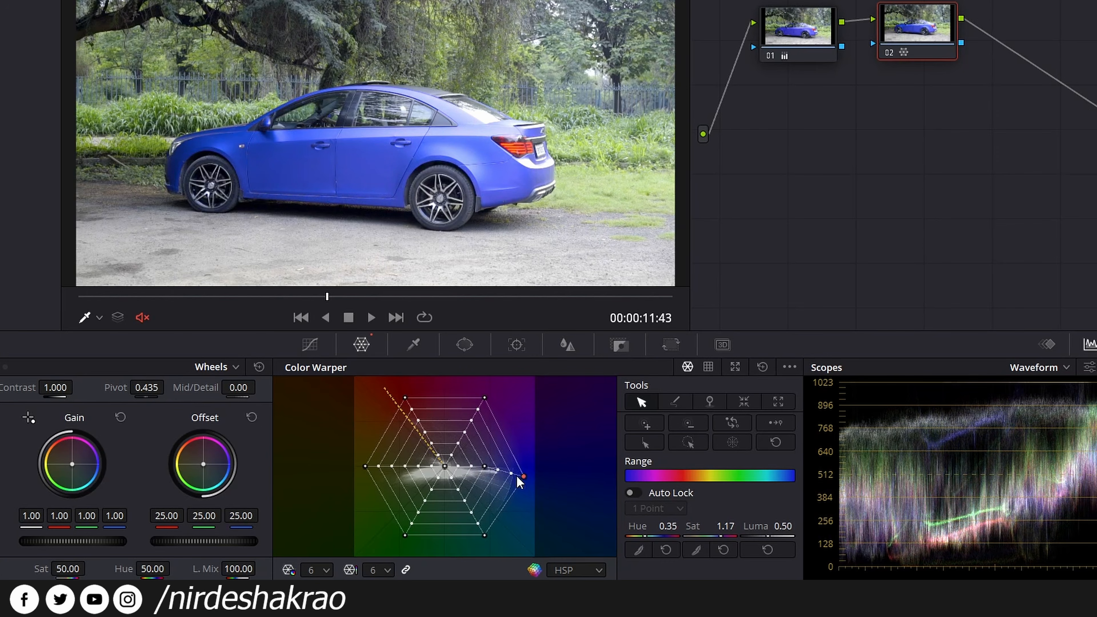
{"action": "left_click_drag", "start_coordinate": [527, 481], "coordinate": [524, 464]}
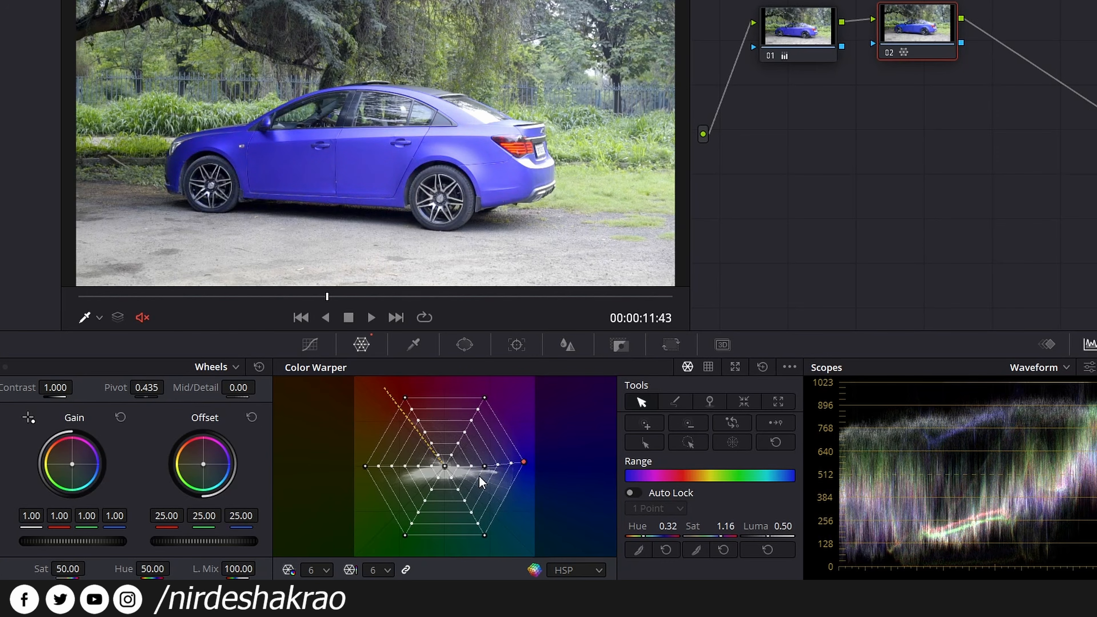
{"action": "left_click_drag", "start_coordinate": [446, 468], "coordinate": [443, 476]}
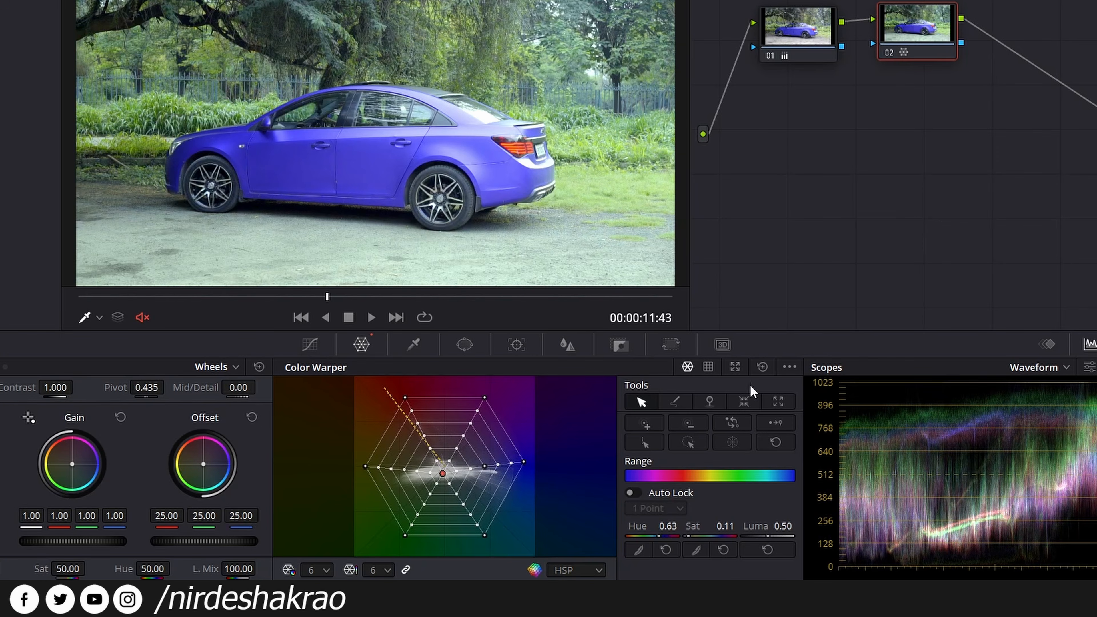
{"action": "left_click", "coordinate": [763, 367]}
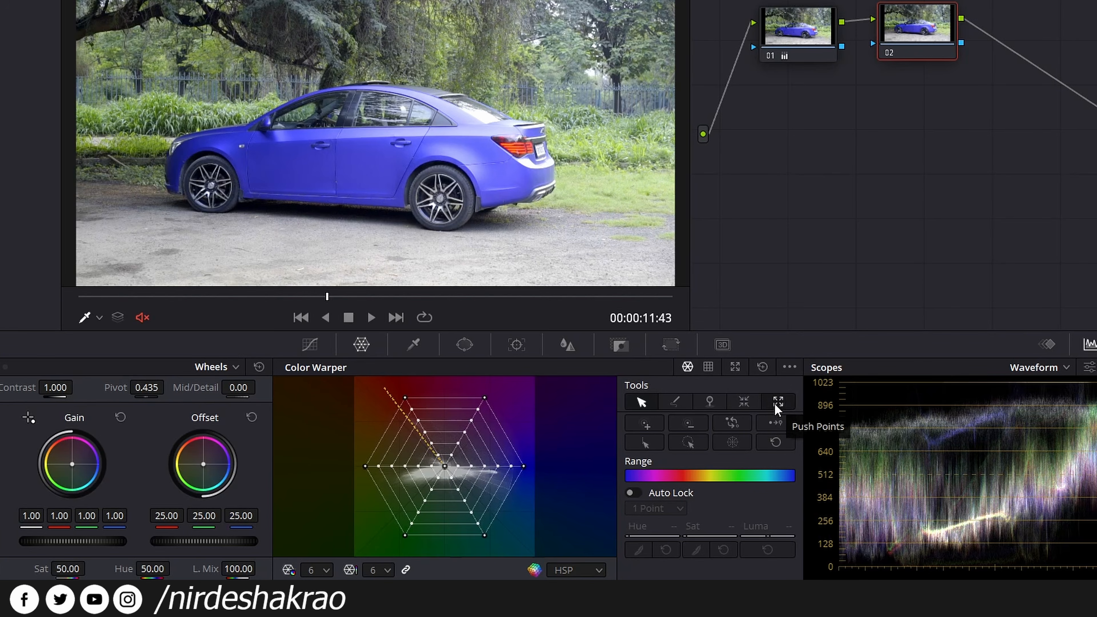
- Try drawing the surrounding grid points toward the center with the Pull Points tool
{"action": "left_click", "coordinate": [446, 465]}
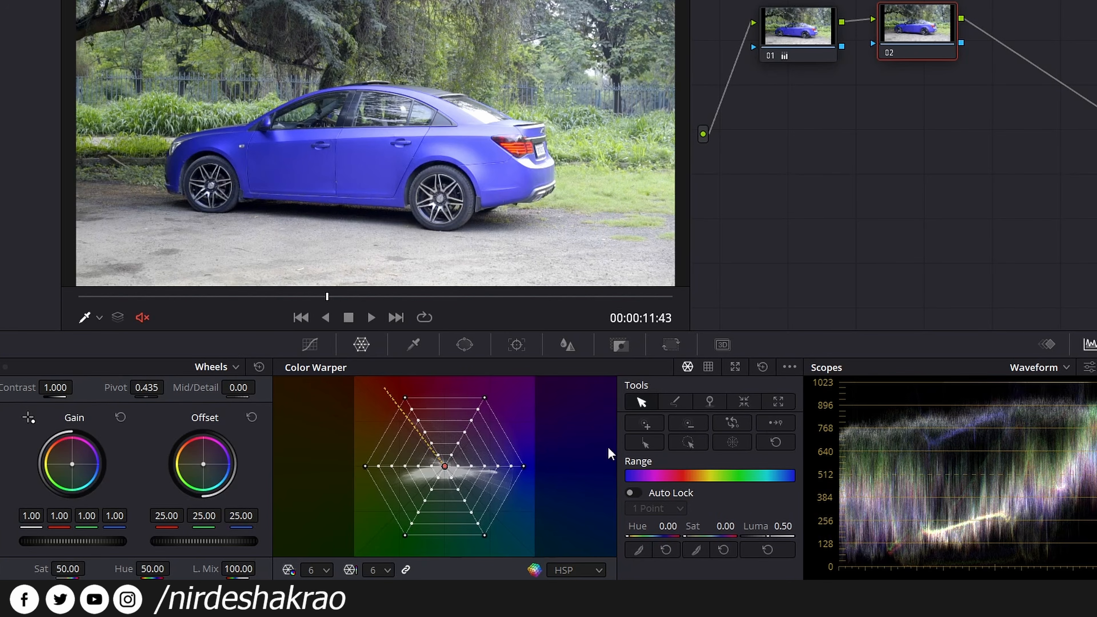
{"action": "left_click", "coordinate": [743, 407]}
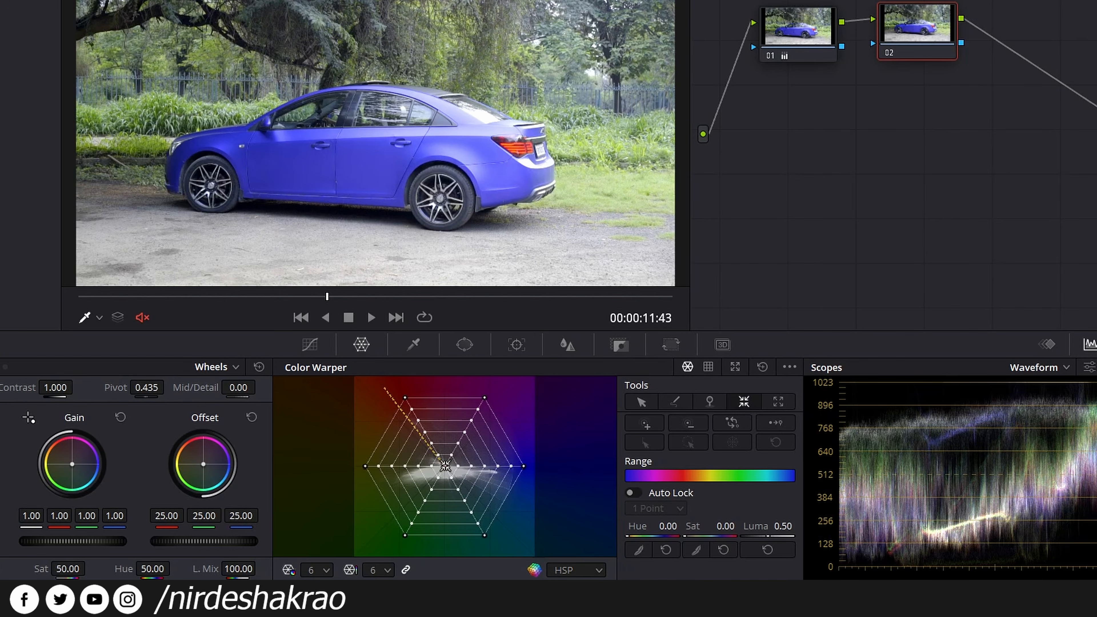
{"action": "left_click_drag", "start_coordinate": [445, 466], "coordinate": [445, 465]}
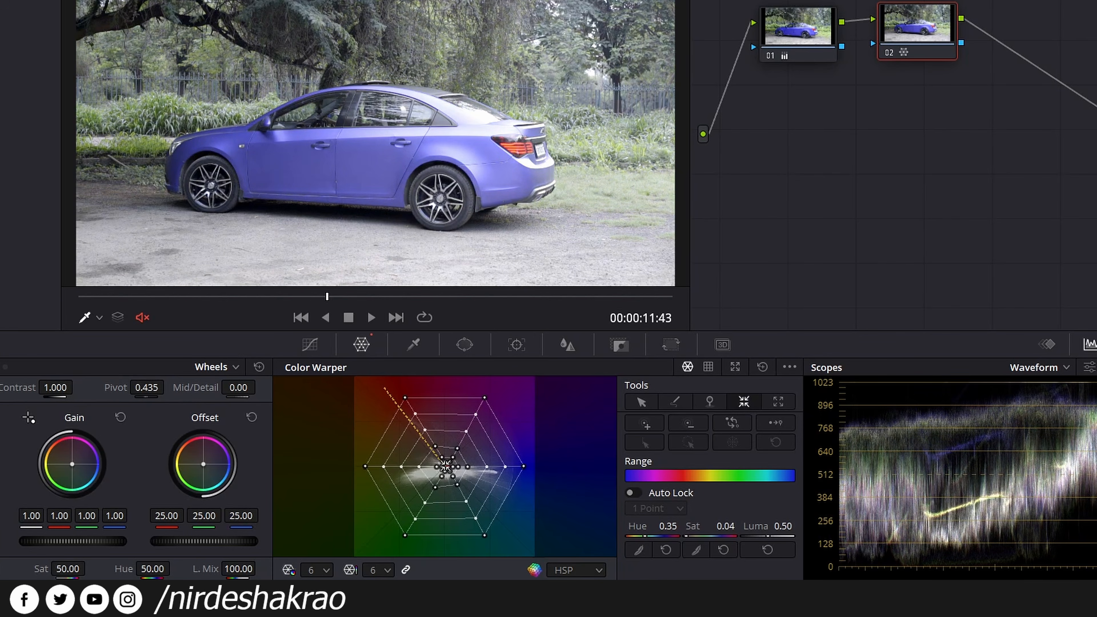
- Try spreading the grid points away from the center and around the web with Push Points, and reset the Color Warper
{"action": "left_click", "coordinate": [778, 402]}
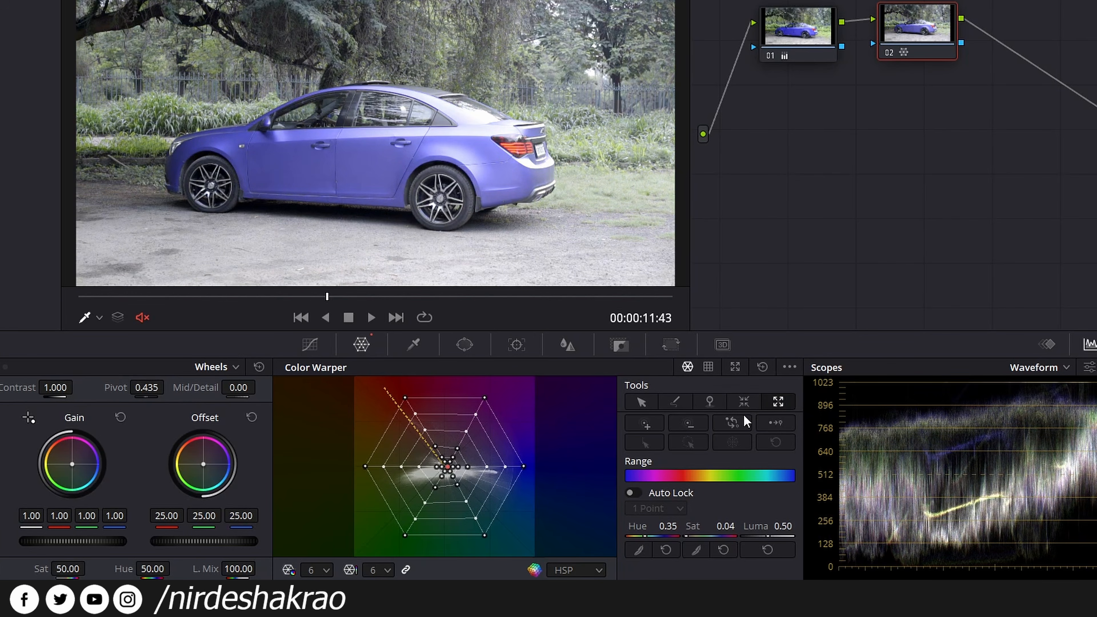
{"action": "left_click_drag", "start_coordinate": [448, 467], "coordinate": [448, 467]}
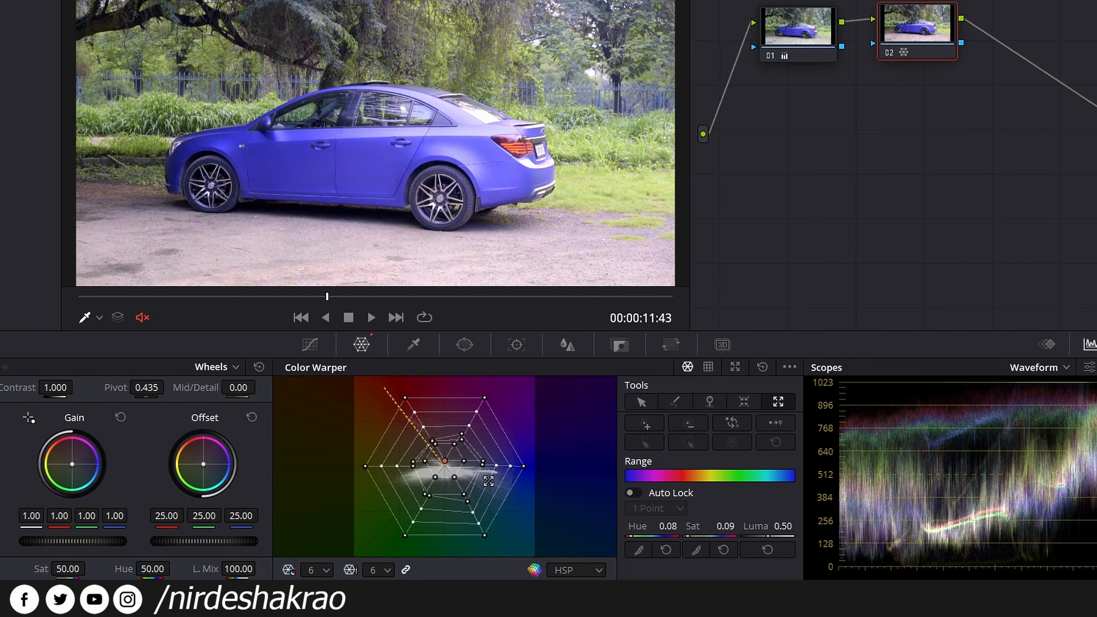
{"action": "left_click", "coordinate": [476, 413]}
{"action": "left_click", "coordinate": [397, 423]}
{"action": "left_click", "coordinate": [393, 460]}
{"action": "left_click", "coordinate": [390, 476]}
{"action": "left_click", "coordinate": [427, 518]}
{"action": "left_click", "coordinate": [503, 518]}
{"action": "left_click", "coordinate": [507, 454]}
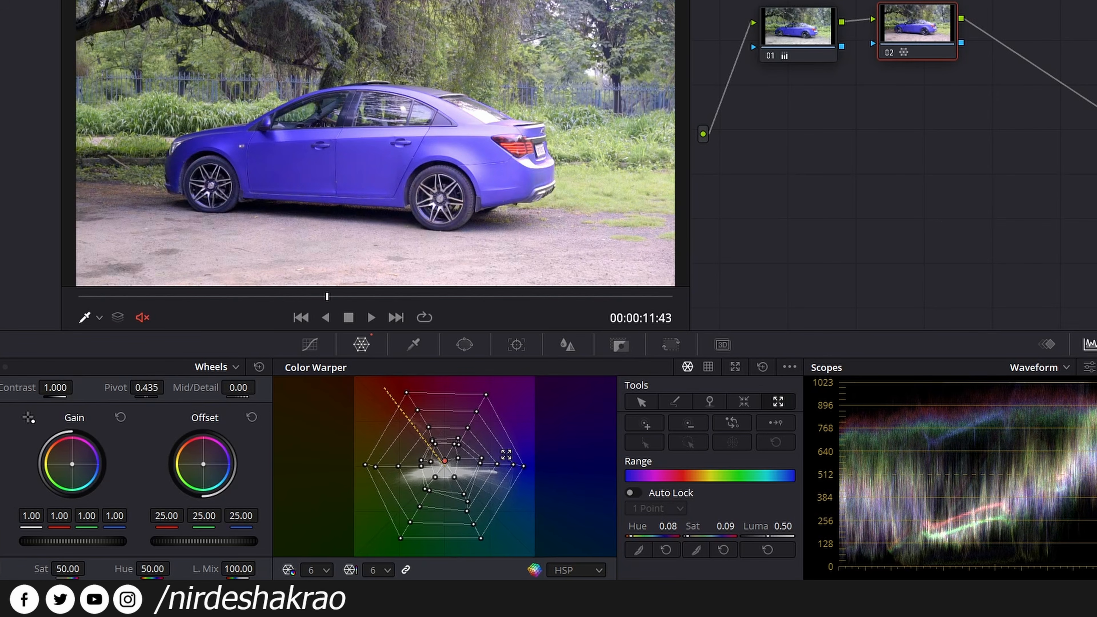
{"action": "left_click", "coordinate": [763, 367]}
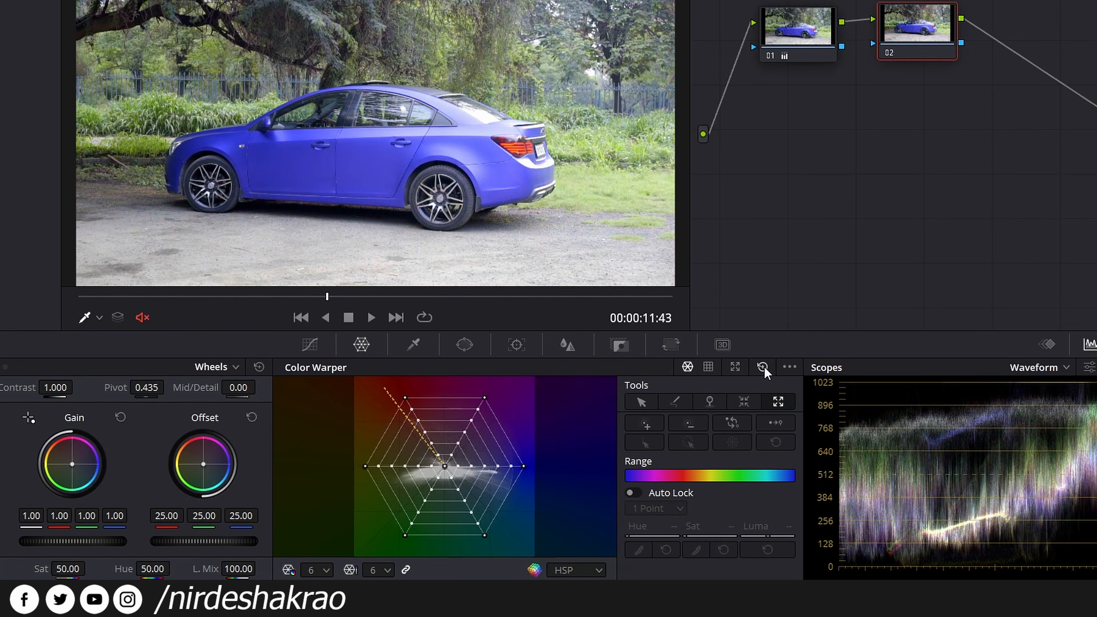
- Pin several grid points along the magenta spoke of the Color Warper with the pin tool
{"action": "left_click", "coordinate": [710, 399]}
{"action": "left_click", "coordinate": [486, 397]}
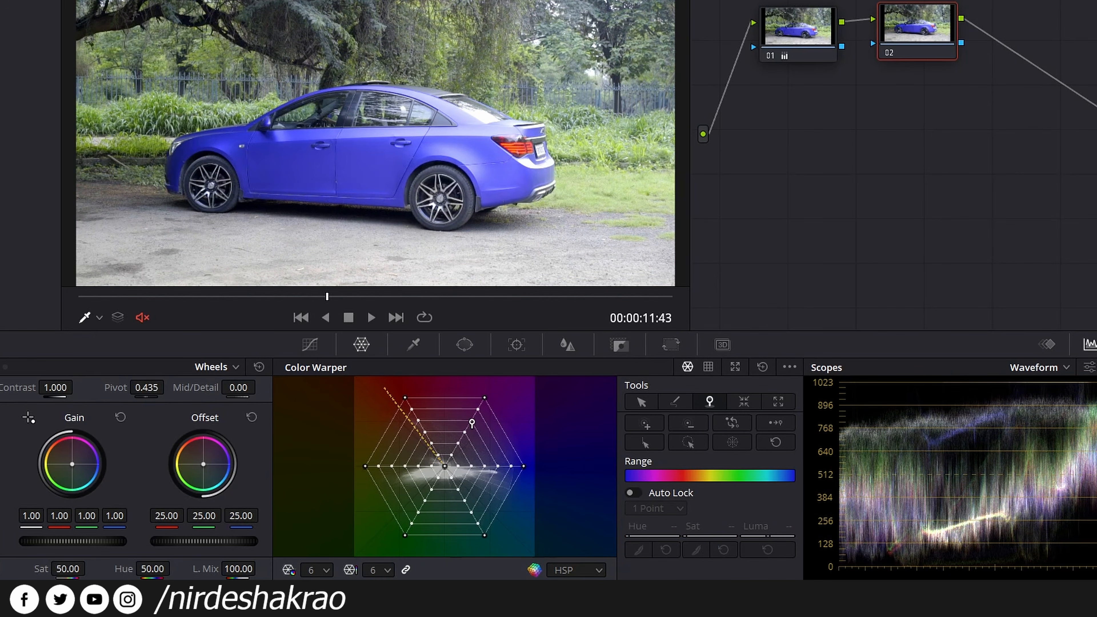
{"action": "left_click", "coordinate": [478, 410]}
{"action": "left_click_drag", "start_coordinate": [451, 428], "coordinate": [493, 435]}
- Try moving individual points on the magenta and red spokes with the selection tool, and reset the Color Warper
{"action": "left_click", "coordinate": [644, 402]}
{"action": "mouse_move", "coordinate": [485, 398]}
{"action": "left_mouse_down"}
{"action": "mouse_move", "coordinate": [511, 418]}
{"action": "mouse_move", "coordinate": [504, 377]}
{"action": "mouse_move", "coordinate": [498, 418]}
{"action": "mouse_move", "coordinate": [485, 401]}
{"action": "mouse_move", "coordinate": [485, 413]}
{"action": "left_mouse_up"}
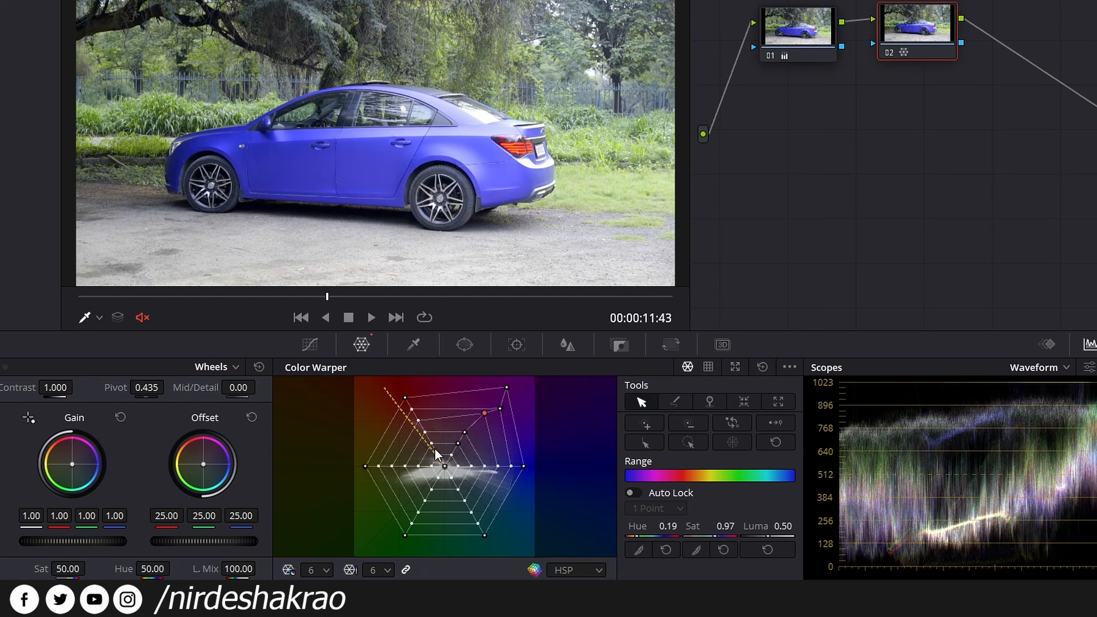
{"action": "mouse_move", "coordinate": [425, 432]}
{"action": "left_mouse_down"}
{"action": "mouse_move", "coordinate": [407, 445]}
{"action": "mouse_move", "coordinate": [445, 417]}
{"action": "mouse_move", "coordinate": [430, 414]}
{"action": "mouse_move", "coordinate": [421, 445]}
{"action": "left_mouse_up"}
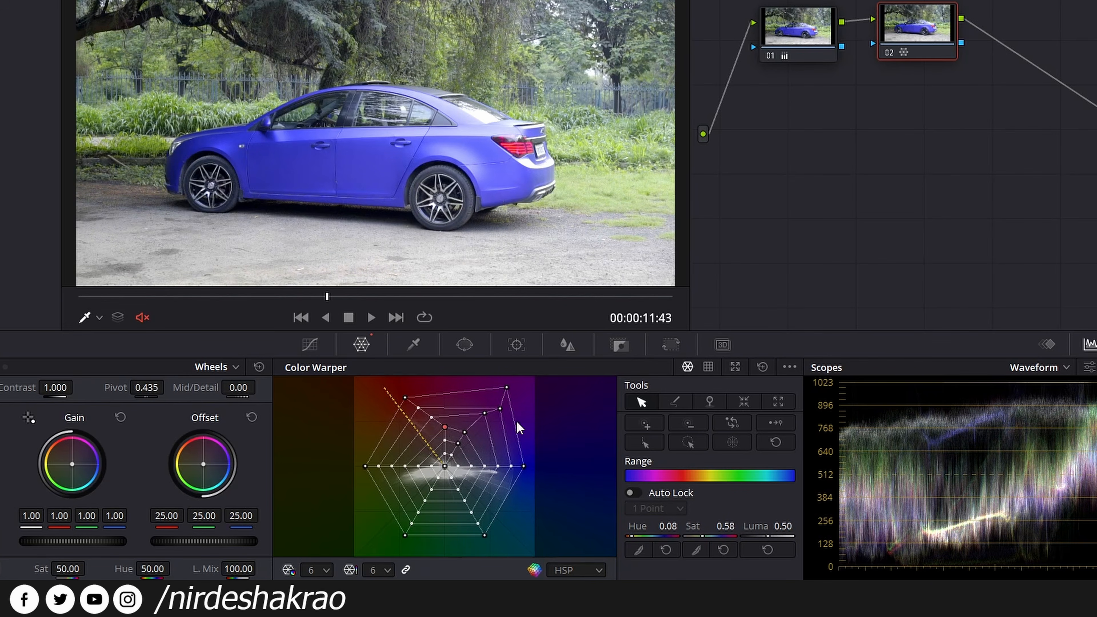
{"action": "left_click", "coordinate": [762, 368]}
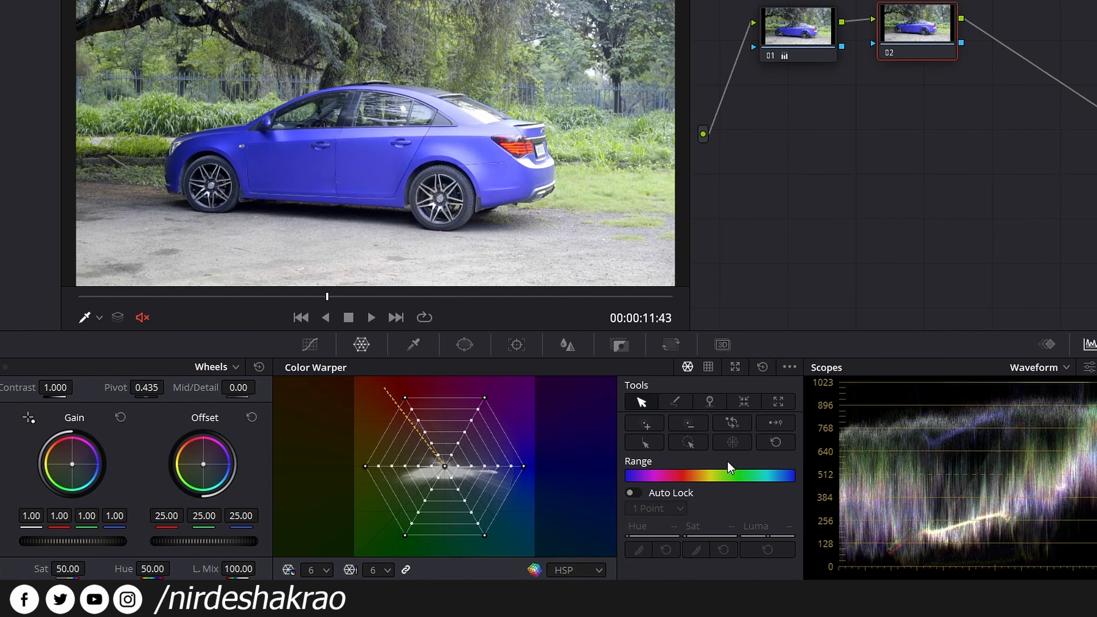
- Select the grid points on the blue and magenta spokes, invert the selection, and invert it back
{"action": "left_click_drag", "start_coordinate": [554, 437], "coordinate": [474, 486]}
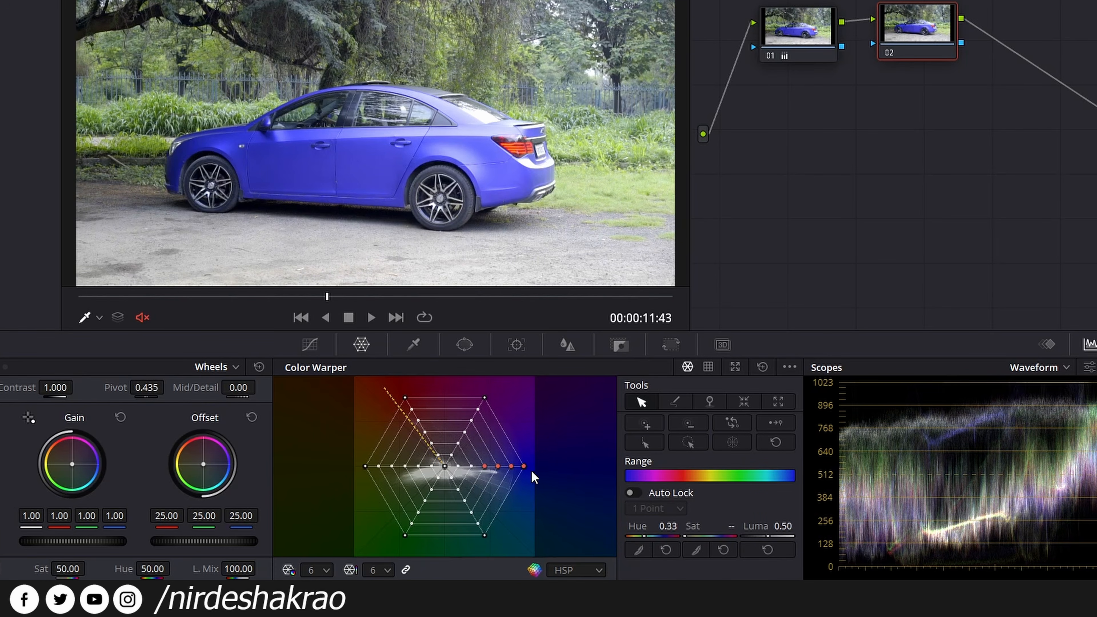
{"action": "left_click_drag", "start_coordinate": [545, 423], "coordinate": [458, 475]}
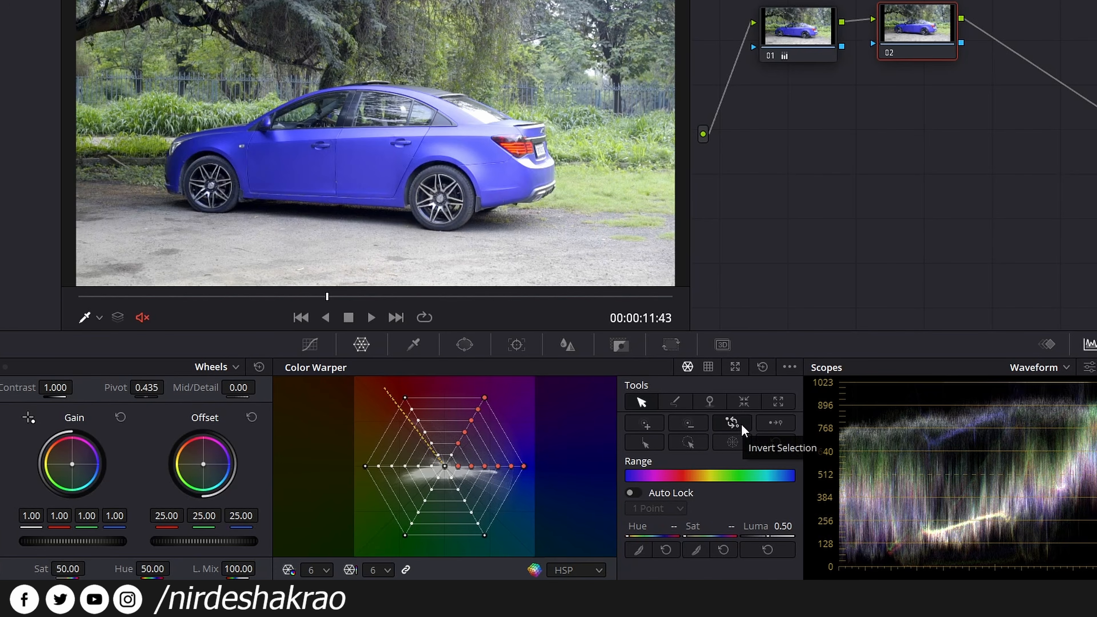
{"action": "left_click", "coordinate": [734, 423]}
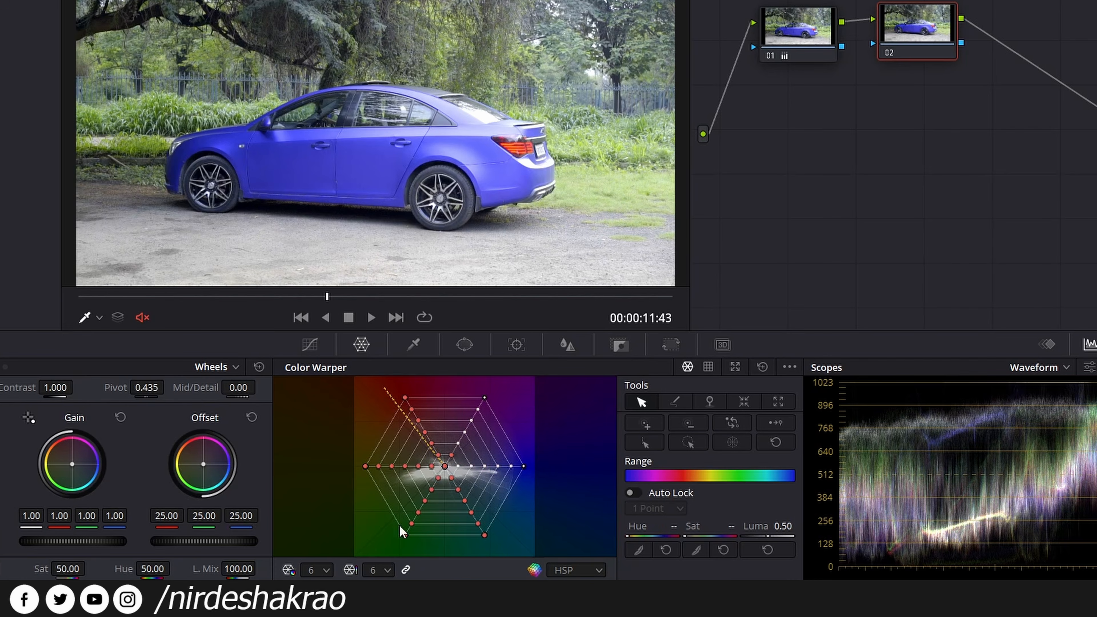
{"action": "left_click", "coordinate": [732, 423]}
- Clear the grid selection in the Color Warper and try selecting a single point along the blue spoke
{"action": "left_click", "coordinate": [733, 443]}
{"action": "left_click", "coordinate": [735, 445]}
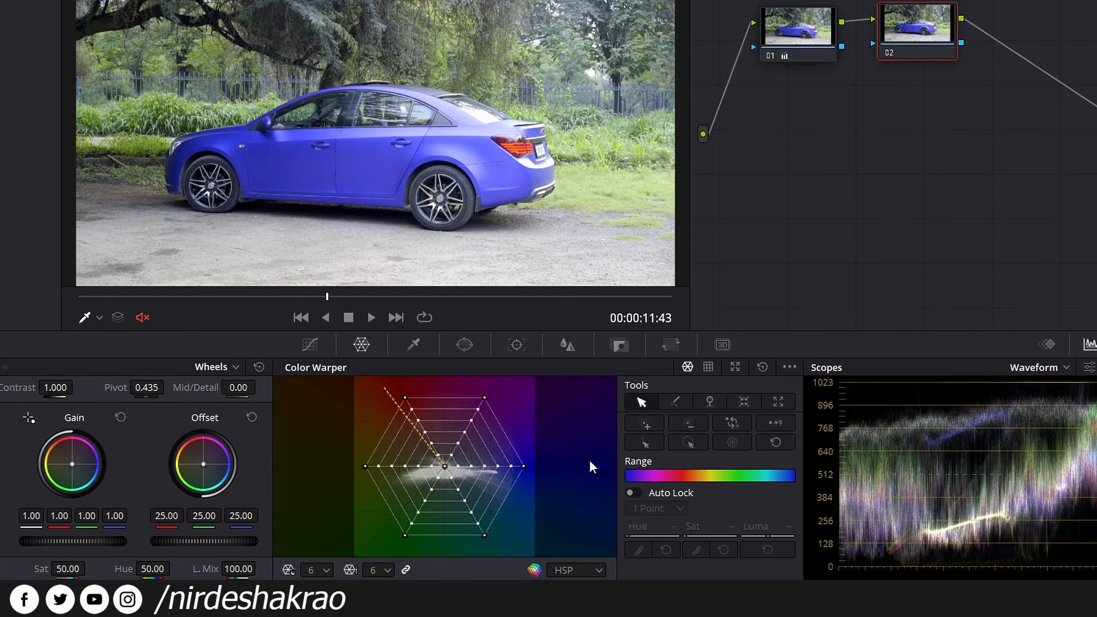
{"action": "left_click", "coordinate": [688, 446]}
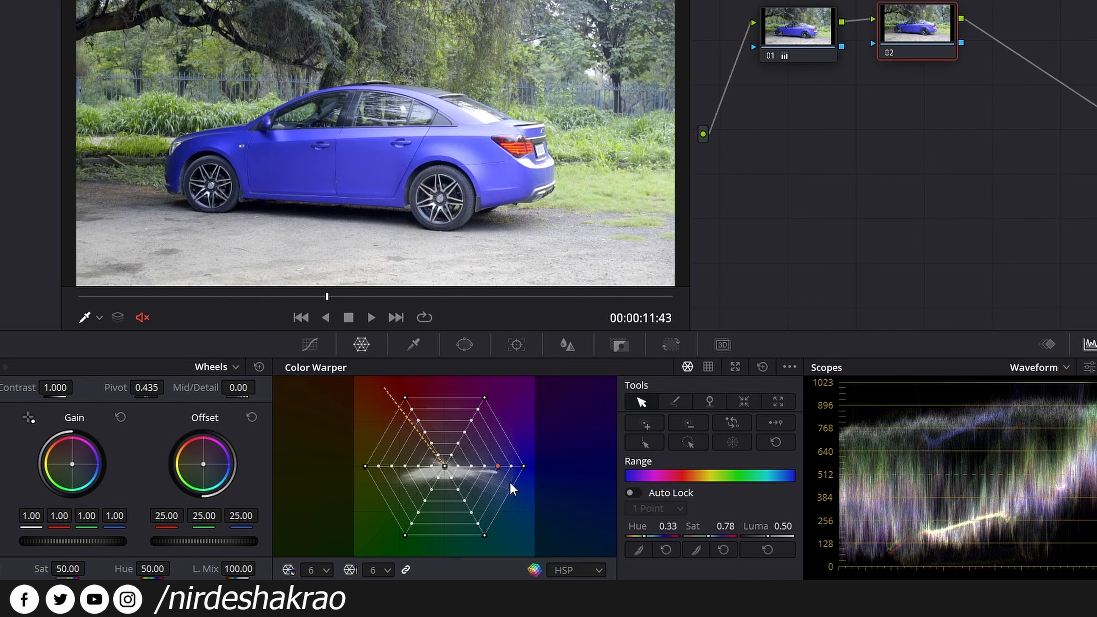
{"action": "left_click", "coordinate": [690, 446]}
{"action": "left_click", "coordinate": [645, 443]}
{"action": "left_click", "coordinate": [644, 444]}
- Try moving the outermost point of the blue spoke toward purple at hue 0.30 and saturation 1.19, and undo the move
{"action": "left_click", "coordinate": [523, 467]}
{"action": "left_click_drag", "start_coordinate": [521, 467], "coordinate": [524, 450]}
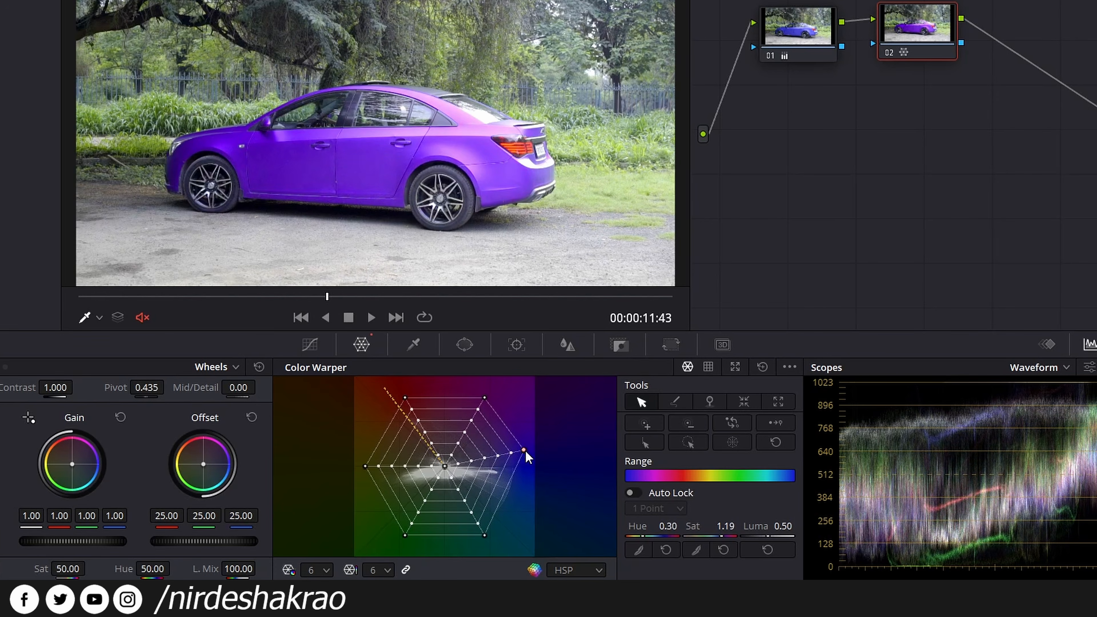
{"action": "key", "text": "ctrl+z"}
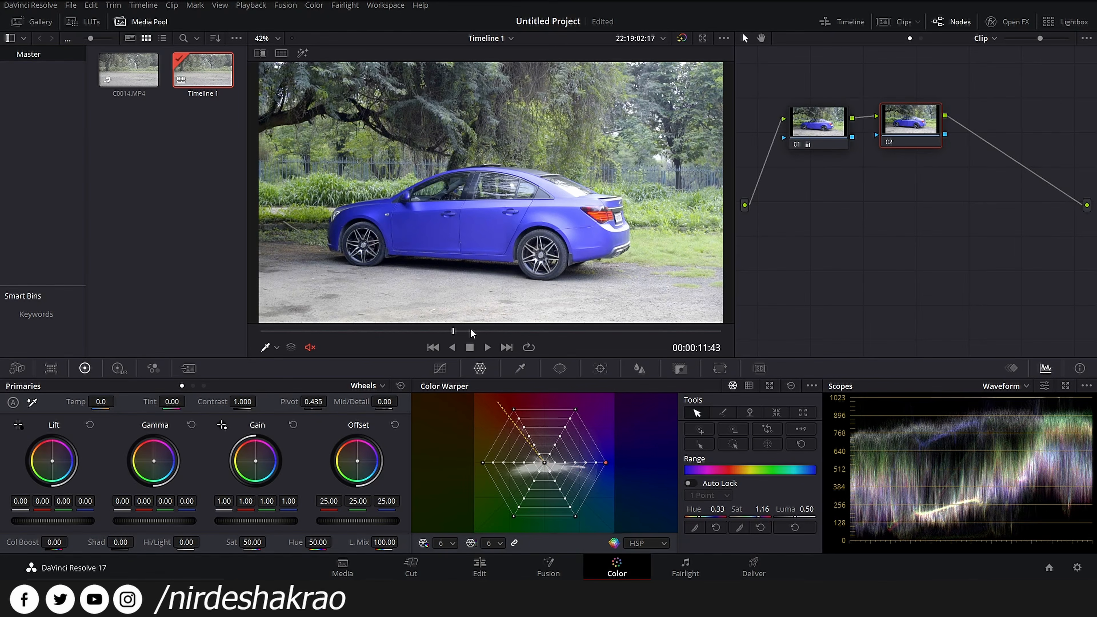
- Hide the Media Pool, narrow the viewer, and expand the Color Warper into a floating window placed beside the viewer
{"action": "left_click", "coordinate": [150, 21]}
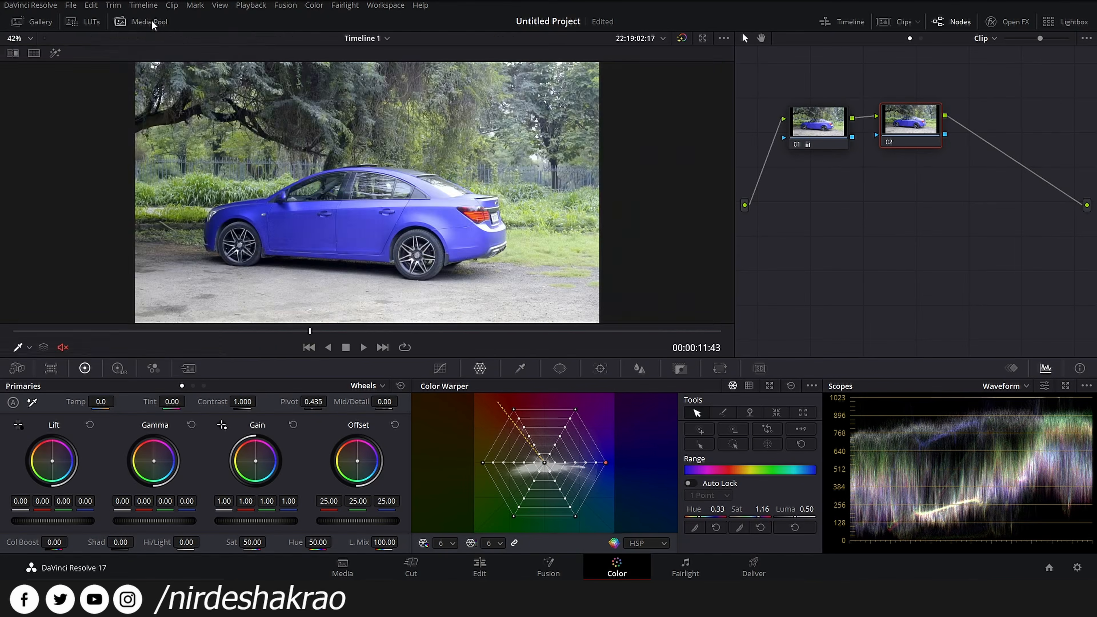
{"action": "left_click_drag", "start_coordinate": [736, 158], "coordinate": [461, 152]}
{"action": "left_click", "coordinate": [770, 385]}
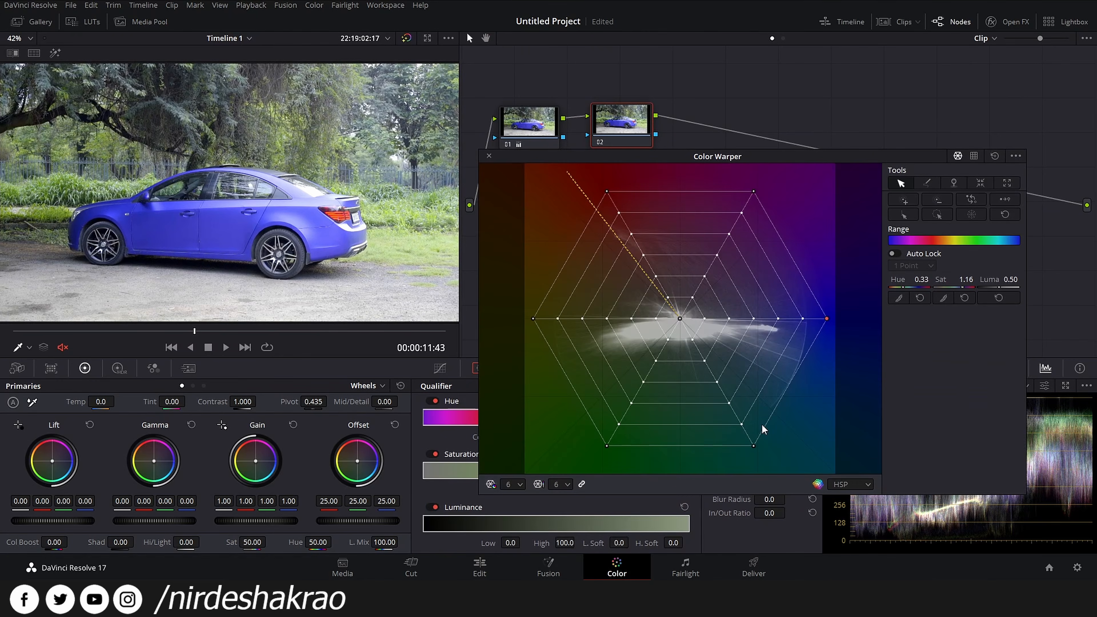
{"action": "left_click_drag", "start_coordinate": [660, 163], "coordinate": [642, 47]}
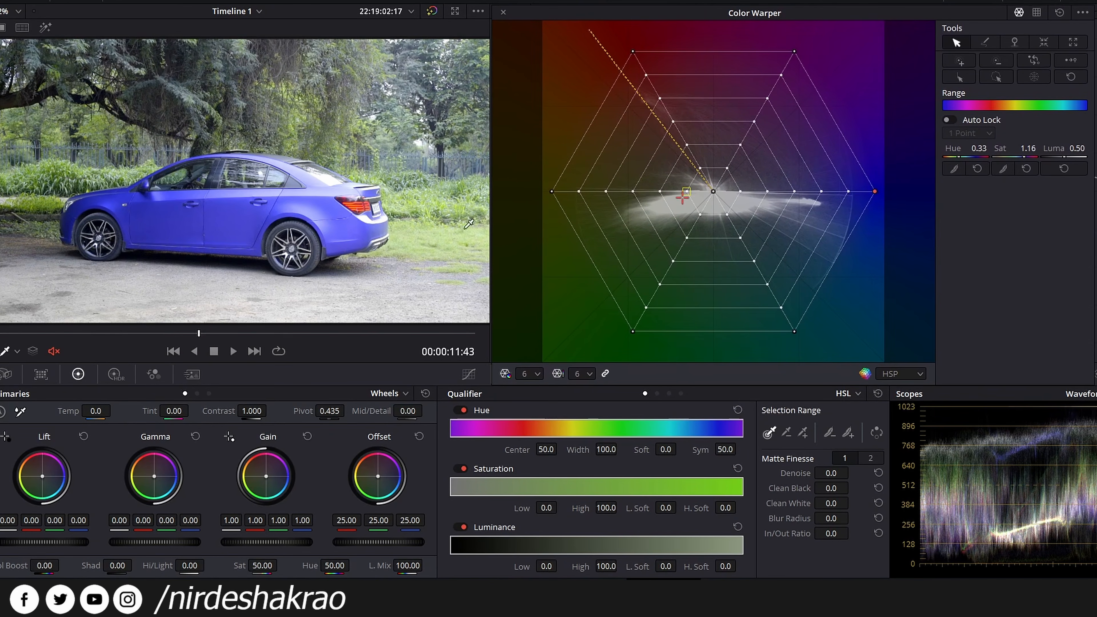
- Try moving the car's blue grid point to hue 0.36, saturation 0.70 and to hue 0.39, saturation 1.01, undoing both moves
{"action": "scroll", "coordinate": [323, 270], "scroll_direction": "up", "scroll_amount": 2}
{"action": "scroll", "coordinate": [324, 270], "scroll_direction": "up", "scroll_amount": 3}
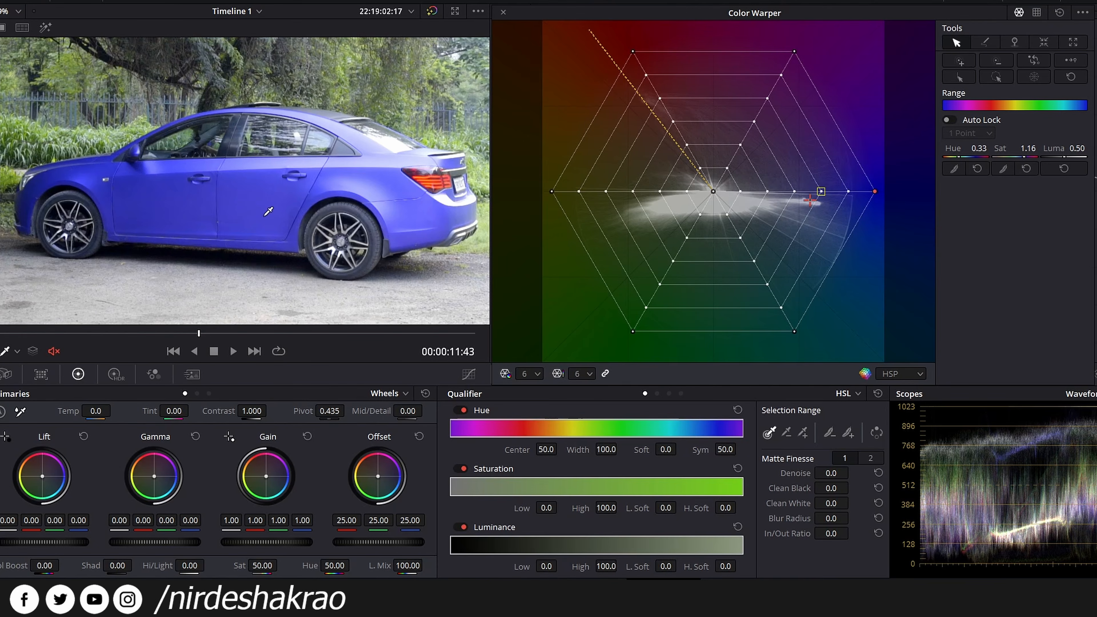
{"action": "left_click", "coordinate": [432, 174]}
{"action": "mouse_move", "coordinate": [822, 192]}
{"action": "left_mouse_down"}
{"action": "mouse_move", "coordinate": [822, 177]}
{"action": "mouse_move", "coordinate": [815, 245]}
{"action": "mouse_move", "coordinate": [817, 146]}
{"action": "mouse_move", "coordinate": [820, 257]}
{"action": "mouse_move", "coordinate": [810, 204]}
{"action": "left_mouse_up"}
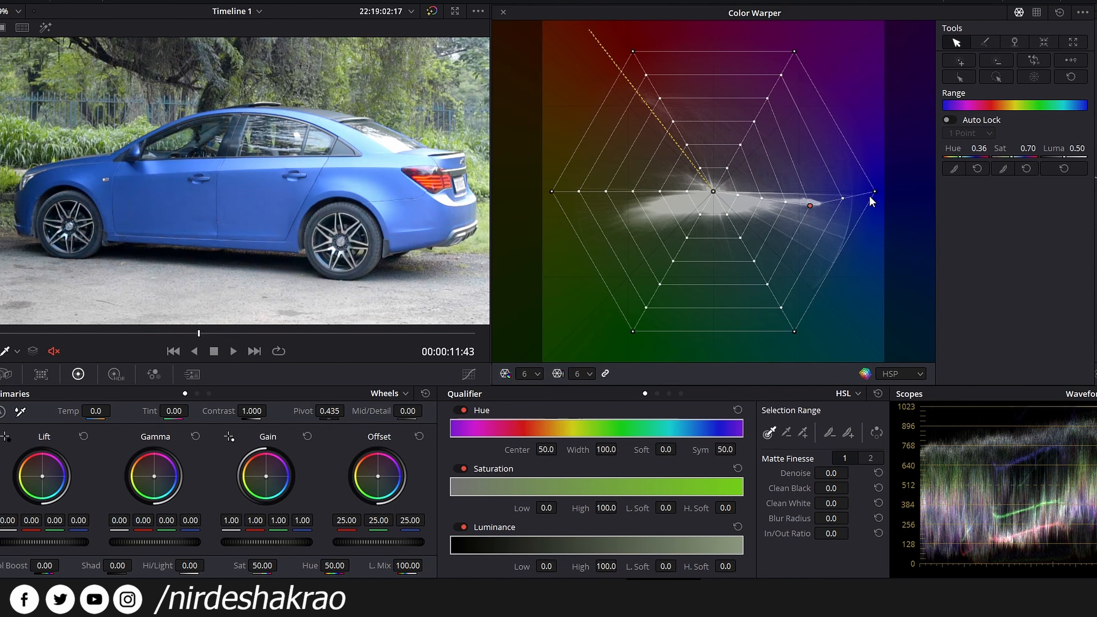
{"action": "key", "text": "ctrl+z"}
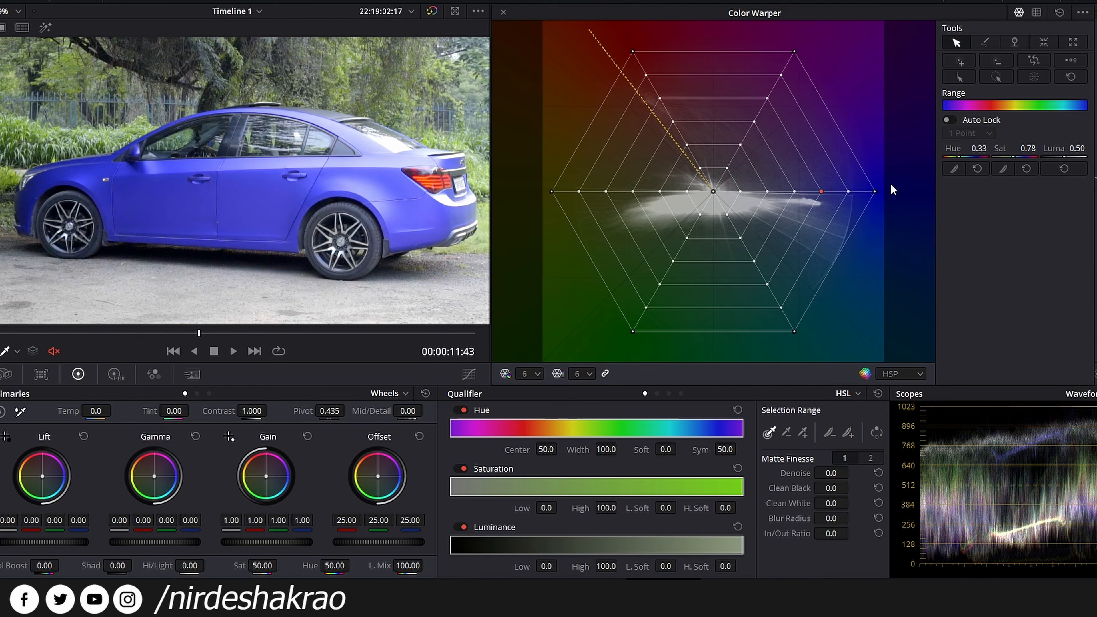
{"action": "mouse_move", "coordinate": [979, 148]}
{"action": "left_mouse_down"}
{"action": "mouse_move", "coordinate": [946, 148]}
{"action": "mouse_move", "coordinate": [1010, 148]}
{"action": "mouse_move", "coordinate": [979, 148]}
{"action": "left_mouse_up"}
{"action": "left_click_drag", "start_coordinate": [823, 190], "coordinate": [848, 237]}
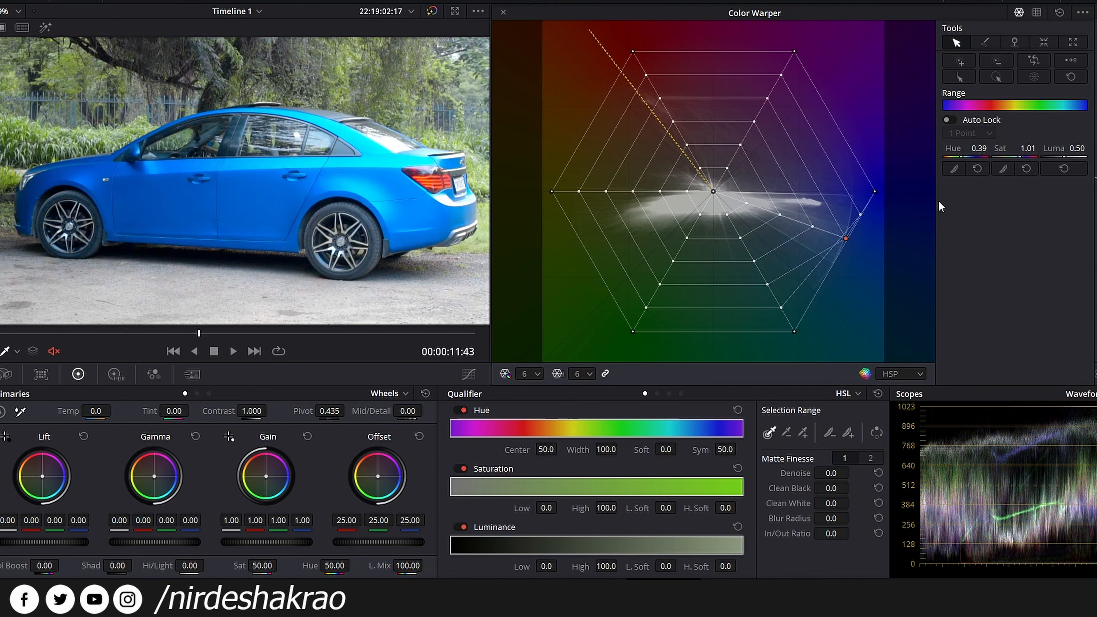
{"action": "key", "text": "ctrl+z"}
- Try adjusting the car's blue grid point to hue 0.34 with saturation 1.02 and to luma 0.89, resetting the Color Warper each time
{"action": "mouse_move", "coordinate": [962, 151]}
{"action": "left_mouse_down"}
{"action": "mouse_move", "coordinate": [944, 150]}
{"action": "mouse_move", "coordinate": [977, 151]}
{"action": "mouse_move", "coordinate": [936, 150]}
{"action": "mouse_move", "coordinate": [950, 150]}
{"action": "left_mouse_up"}
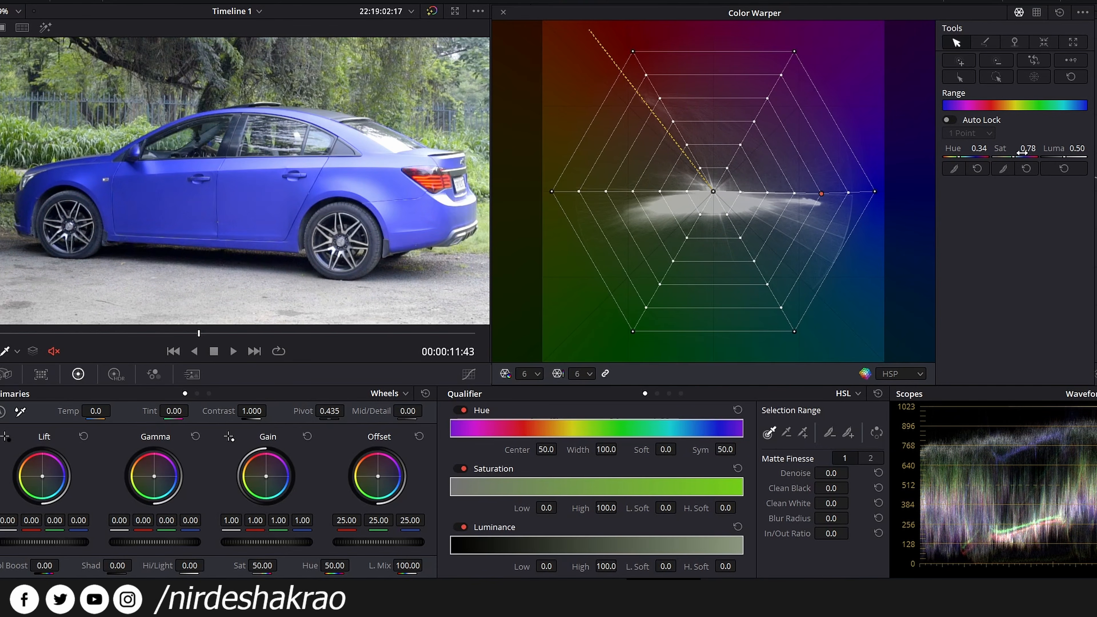
{"action": "mouse_move", "coordinate": [1028, 149]}
{"action": "left_mouse_down"}
{"action": "mouse_move", "coordinate": [1011, 148]}
{"action": "mouse_move", "coordinate": [1029, 148]}
{"action": "left_mouse_up"}
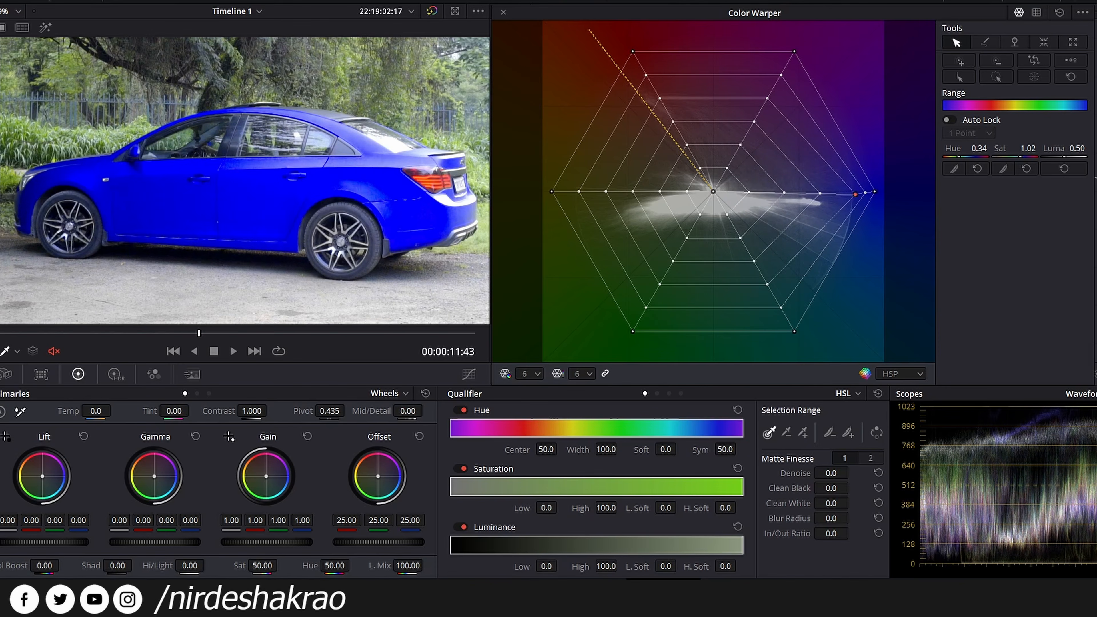
{"action": "left_click_drag", "start_coordinate": [856, 194], "coordinate": [819, 177]}
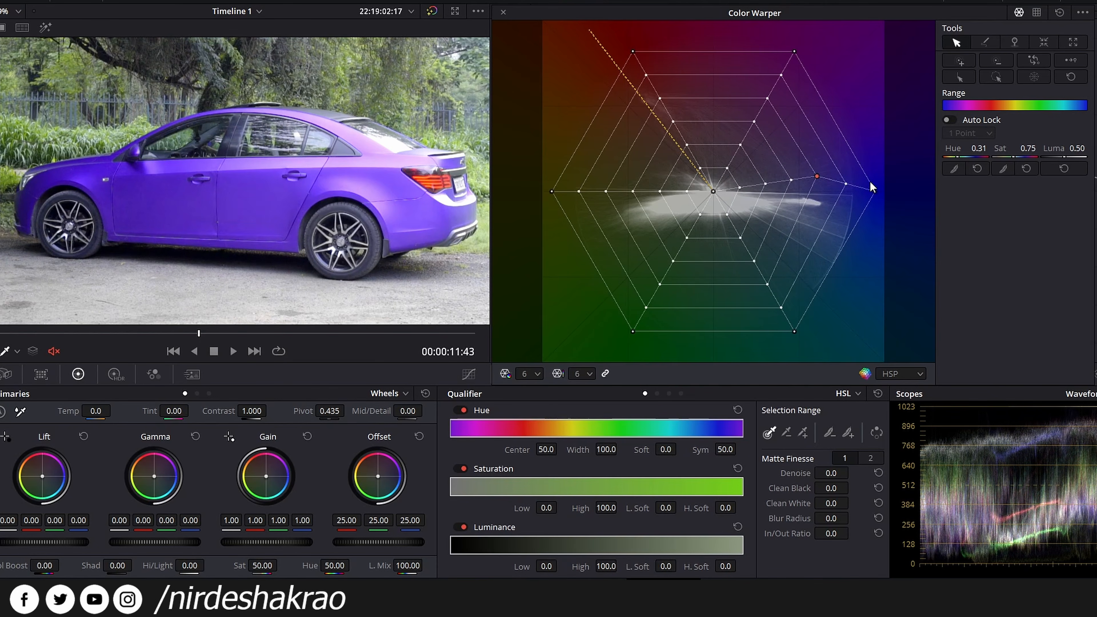
{"action": "left_click", "coordinate": [1060, 15]}
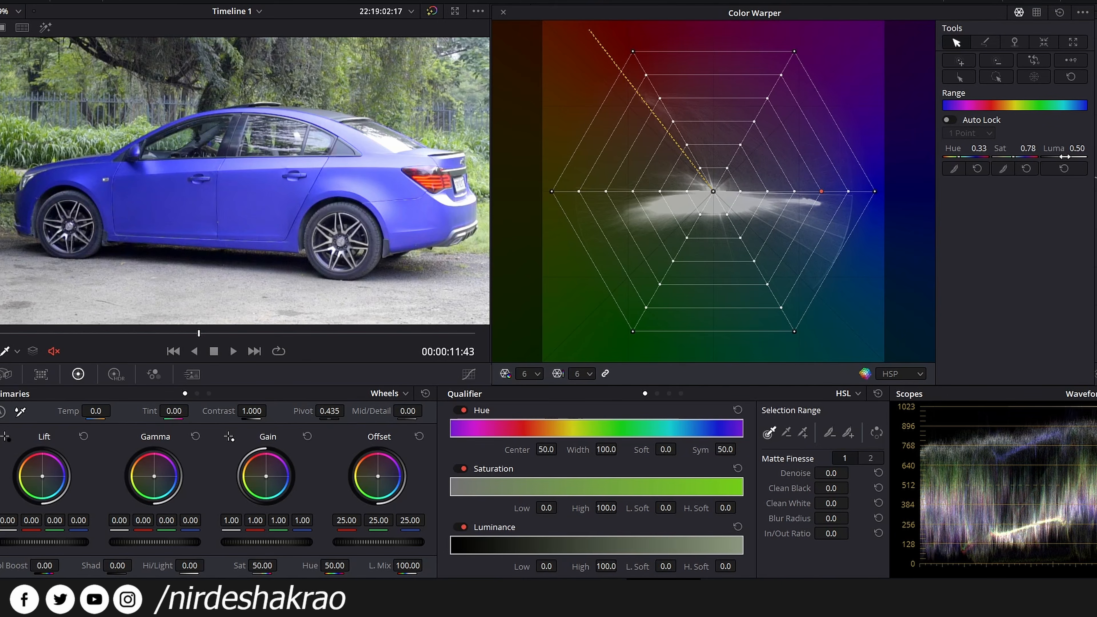
{"action": "mouse_move", "coordinate": [1076, 148]}
{"action": "left_mouse_down"}
{"action": "mouse_move", "coordinate": [1093, 148]}
{"action": "mouse_move", "coordinate": [1064, 149]}
{"action": "mouse_move", "coordinate": [1093, 148]}
{"action": "left_mouse_up"}
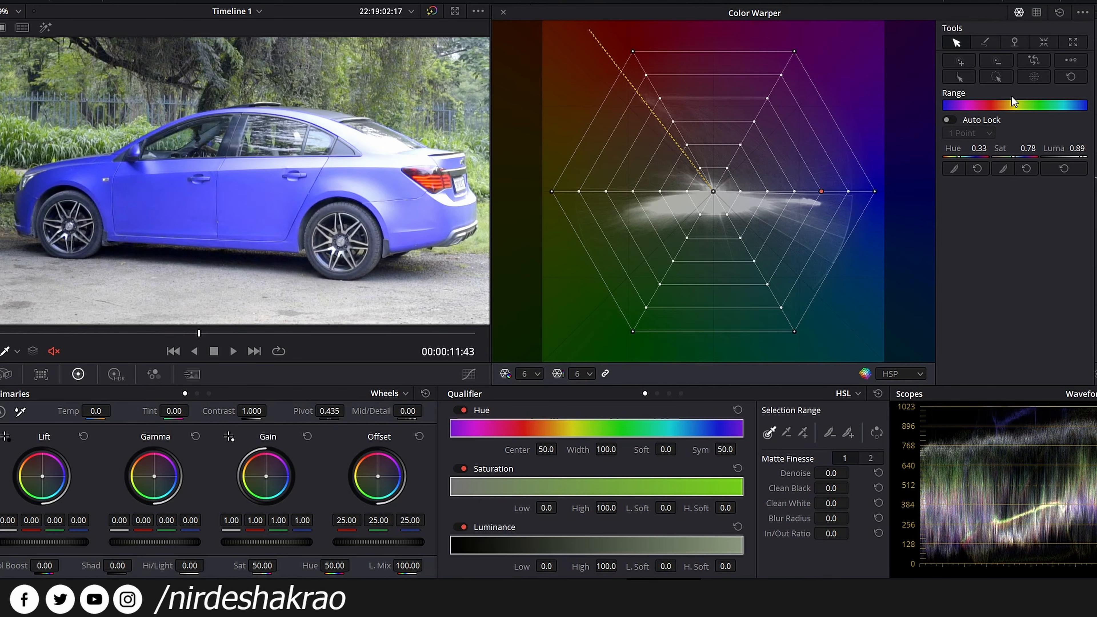
{"action": "left_click", "coordinate": [1059, 12]}
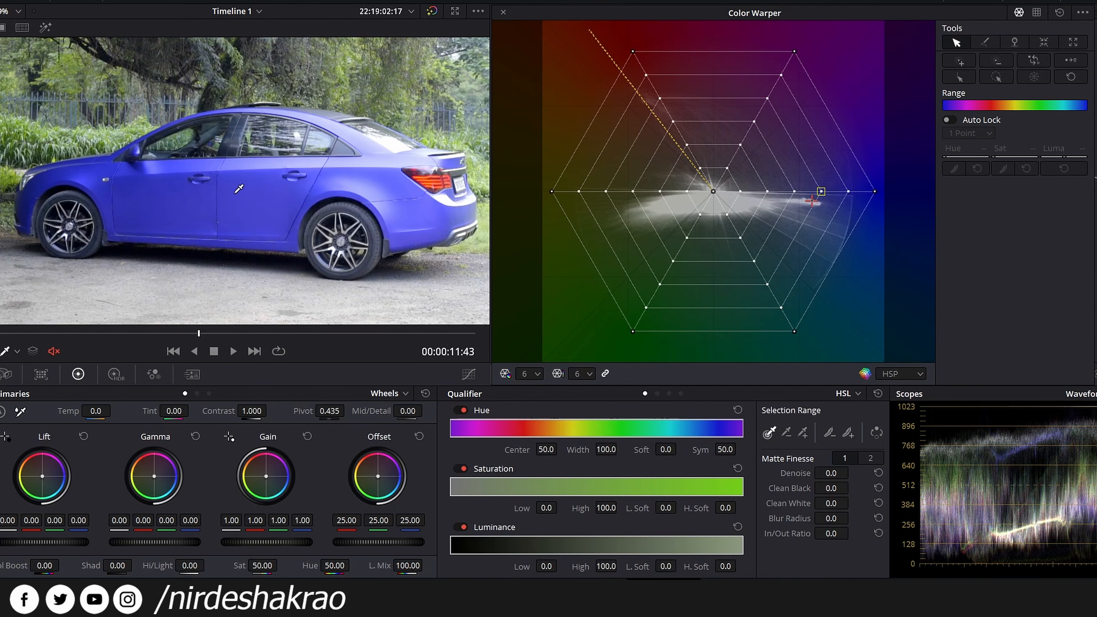
- Try shifting the car's blue directly in the viewer to magenta at hue 0.24, saturation 1.42, and reset the Color Warper
{"action": "left_click", "coordinate": [251, 192]}
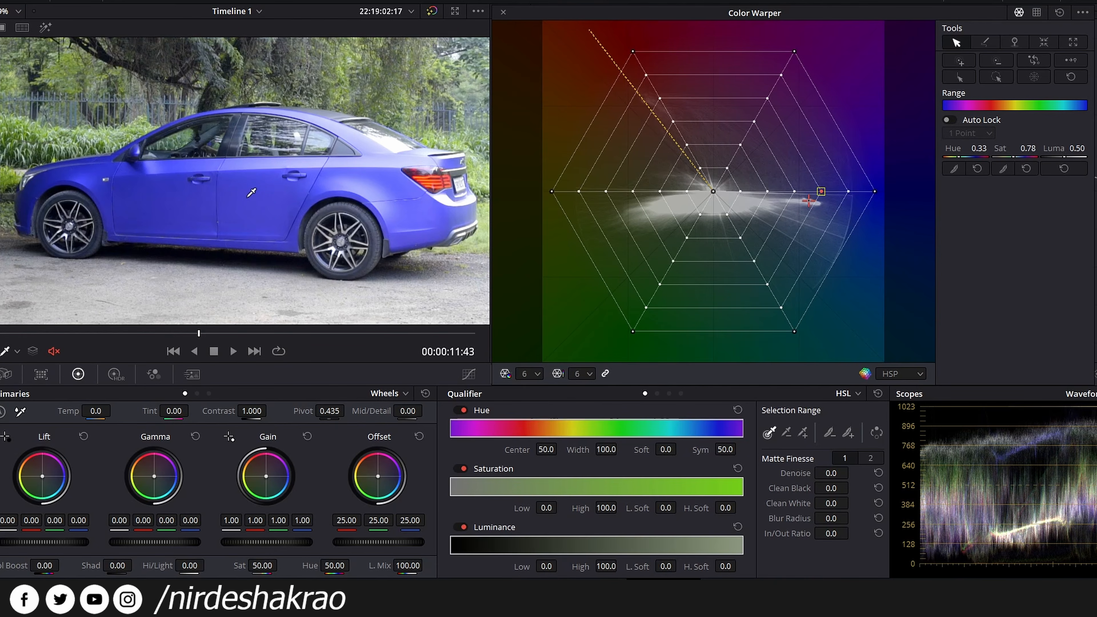
{"action": "left_click_drag", "start_coordinate": [251, 192], "coordinate": [351, 81]}
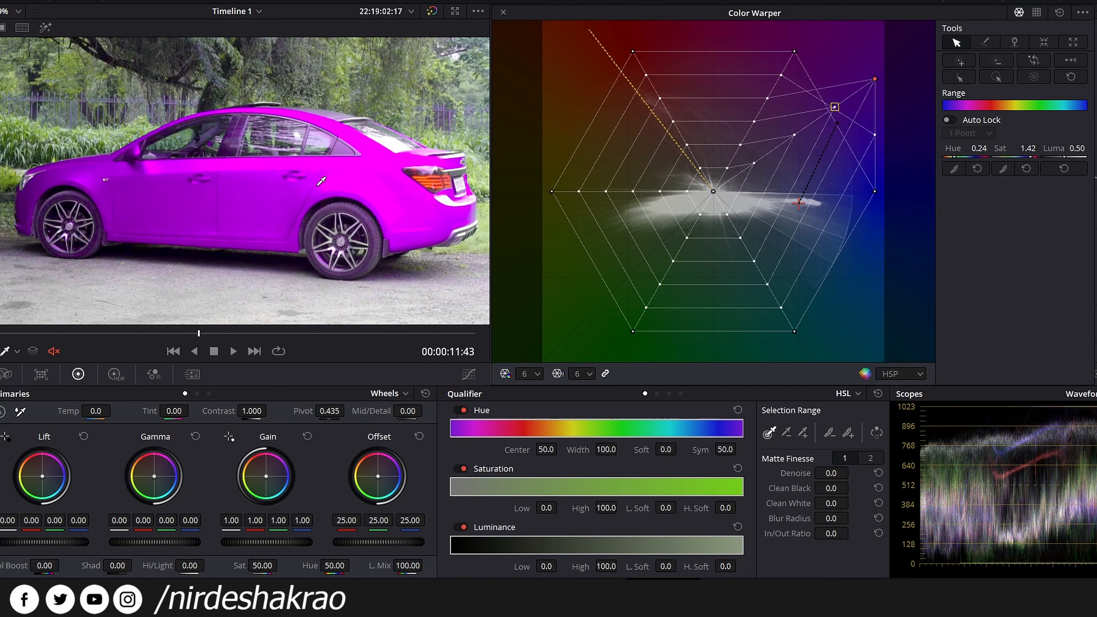
{"action": "left_click", "coordinate": [1059, 12]}
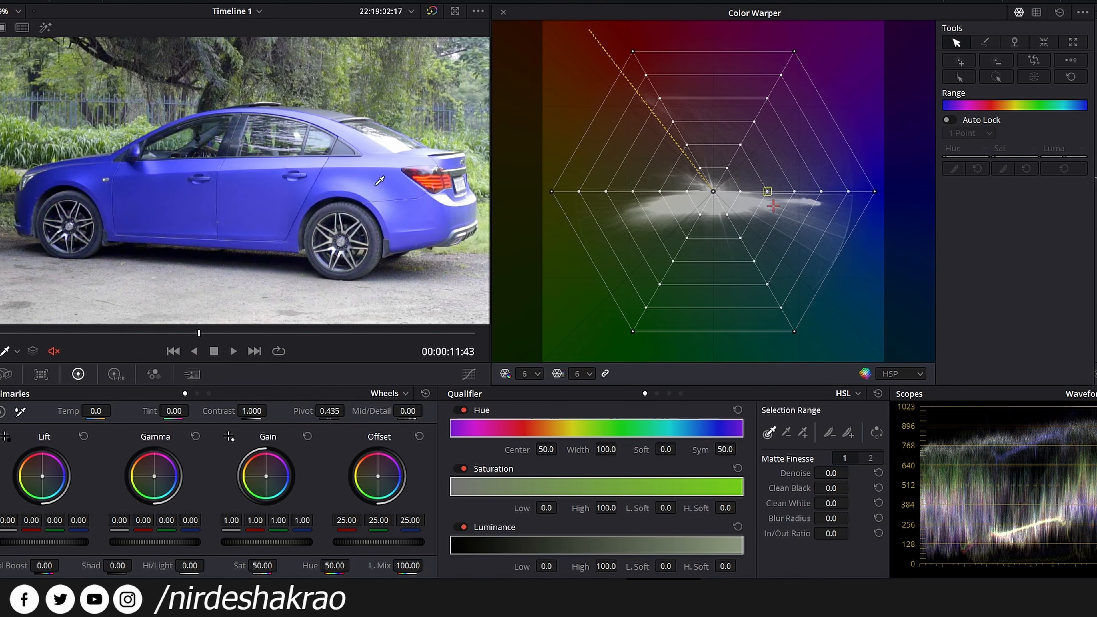
- Try shifting the car's sampled blue in the viewer to pink, and to gray at hue 0.00 and saturation 0.00
{"action": "left_click", "coordinate": [252, 186]}
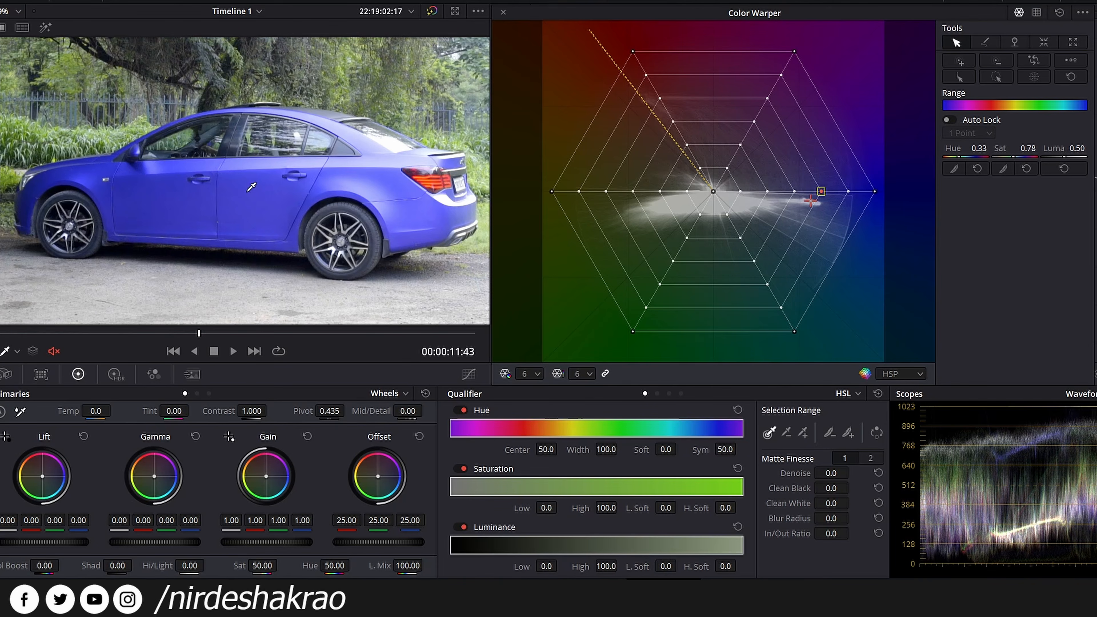
{"action": "left_click_drag", "start_coordinate": [251, 186], "coordinate": [185, 194]}
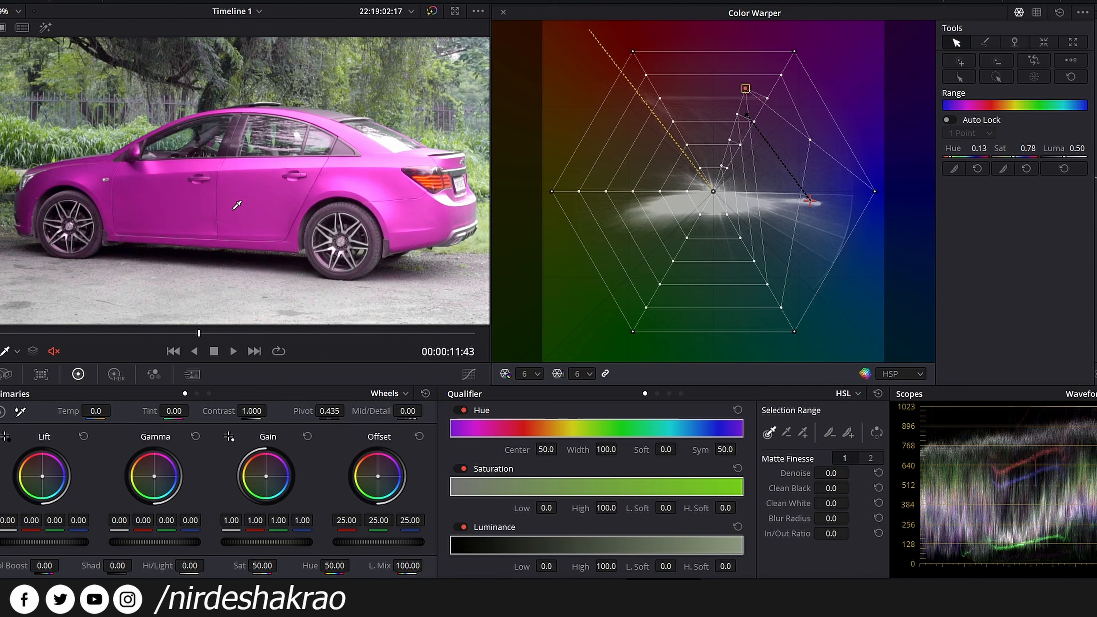
{"action": "mouse_move", "coordinate": [237, 205]}
{"action": "left_mouse_down"}
{"action": "mouse_move", "coordinate": [227, 318]}
{"action": "mouse_move", "coordinate": [217, 41]}
{"action": "mouse_move", "coordinate": [201, 335]}
{"action": "mouse_move", "coordinate": [282, 333]}
{"action": "mouse_move", "coordinate": [73, 331]}
{"action": "left_mouse_up"}
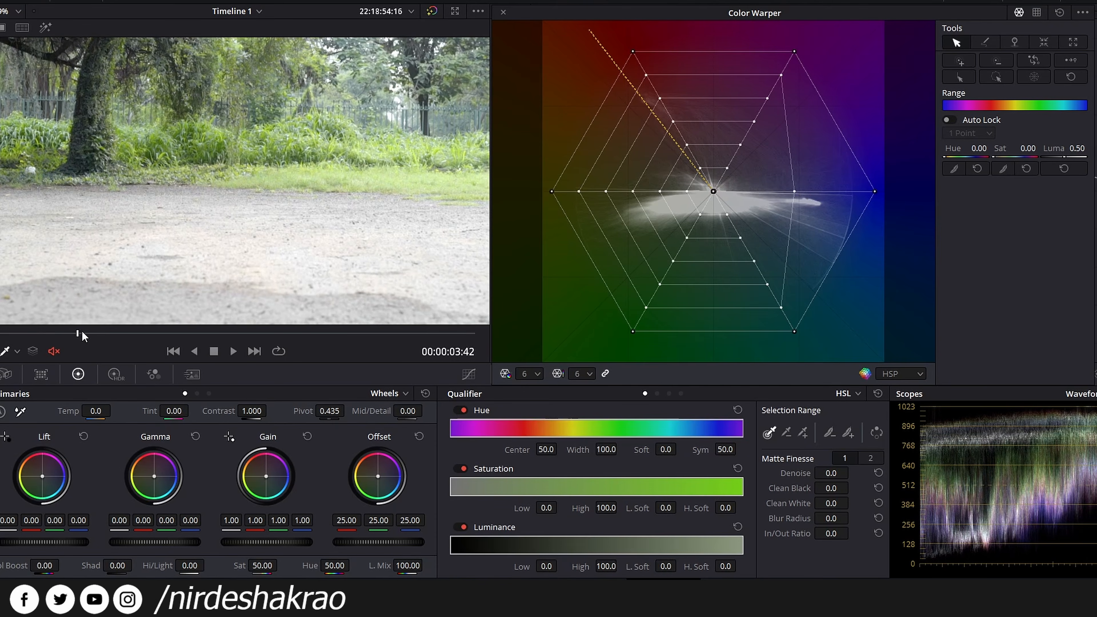
- Play the clip from an earlier frame to check the gray car in motion, and reset the Color Warper
{"action": "left_click", "coordinate": [129, 332]}
{"action": "left_click", "coordinate": [235, 352]}
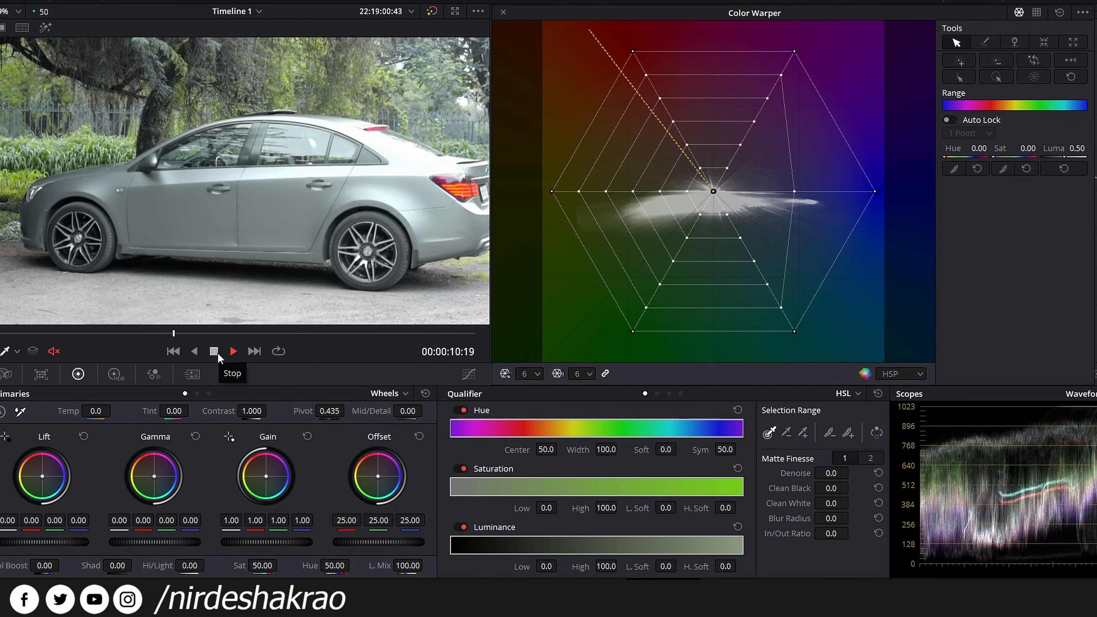
{"action": "left_click", "coordinate": [218, 353]}
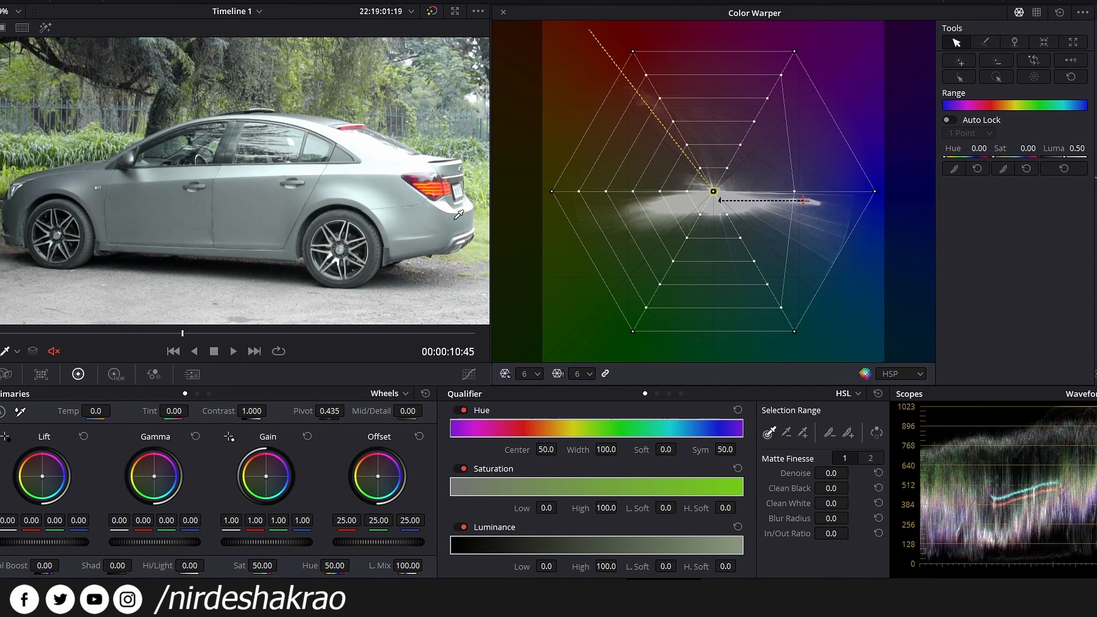
{"action": "left_click", "coordinate": [1060, 13]}
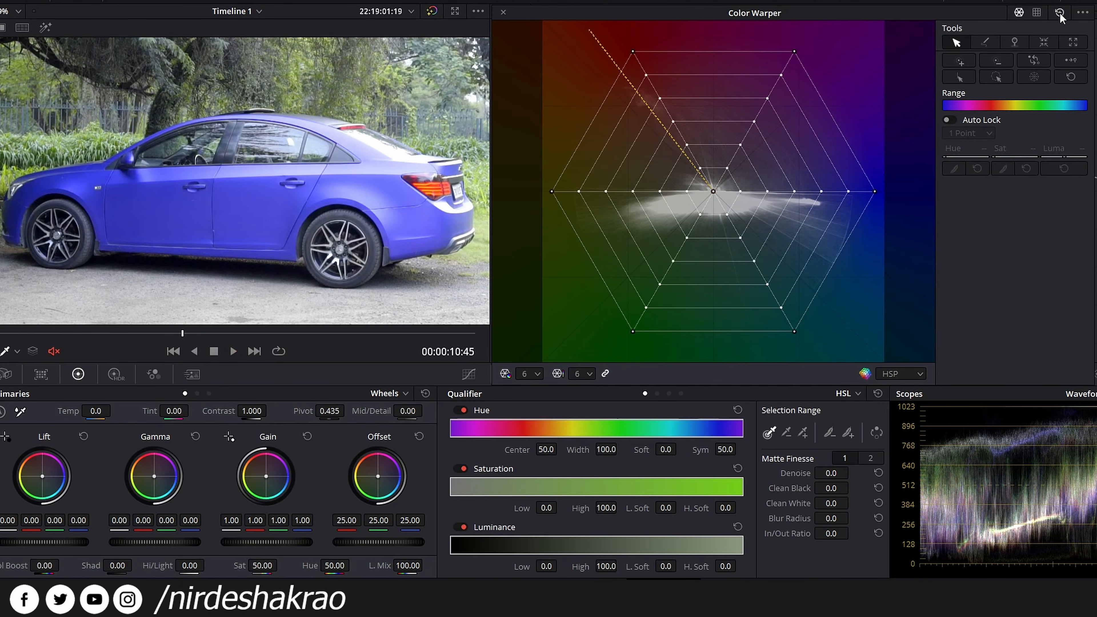
- Try sampling and shifting the red tail light's color in the viewer, and reset the Color Warper
{"action": "scroll", "coordinate": [435, 194], "scroll_direction": "up", "scroll_amount": 1}
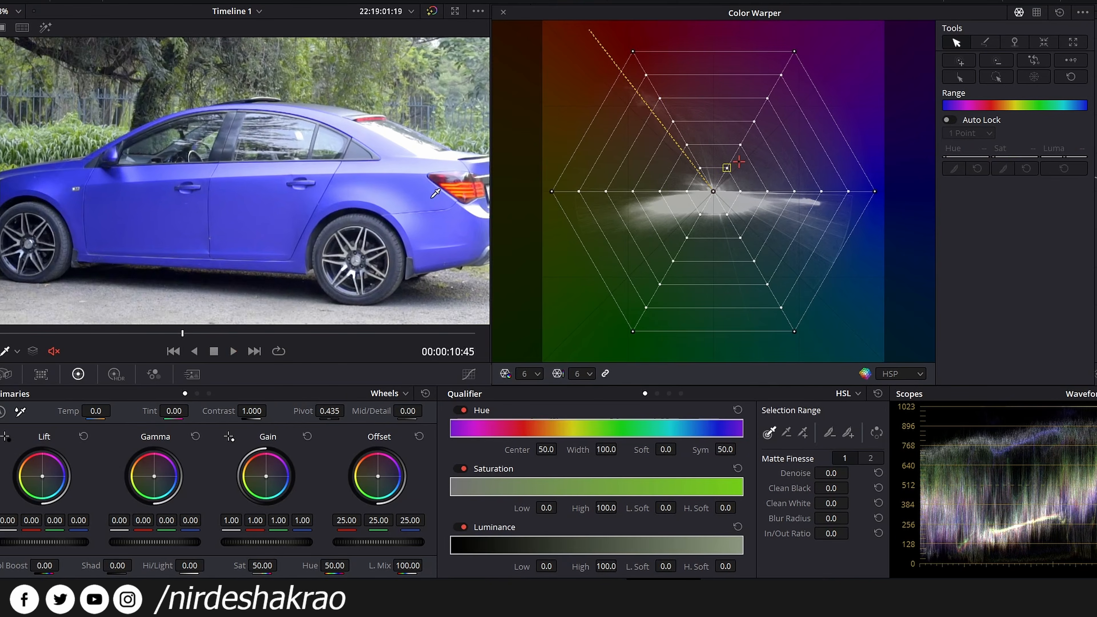
{"action": "scroll", "coordinate": [436, 193], "scroll_direction": "down", "scroll_amount": 1}
{"action": "mouse_move", "coordinate": [318, 196]}
{"action": "left_mouse_down"}
{"action": "mouse_move", "coordinate": [347, 147]}
{"action": "mouse_move", "coordinate": [413, 215]}
{"action": "mouse_move", "coordinate": [203, 231]}
{"action": "mouse_move", "coordinate": [186, 191]}
{"action": "mouse_move", "coordinate": [172, 272]}
{"action": "mouse_move", "coordinate": [282, 77]}
{"action": "mouse_move", "coordinate": [434, 167]}
{"action": "mouse_move", "coordinate": [368, 182]}
{"action": "mouse_move", "coordinate": [337, 173]}
{"action": "mouse_move", "coordinate": [330, 157]}
{"action": "mouse_move", "coordinate": [338, 173]}
{"action": "mouse_move", "coordinate": [328, 195]}
{"action": "mouse_move", "coordinate": [338, 200]}
{"action": "left_mouse_up"}
{"action": "left_click", "coordinate": [1059, 13]}
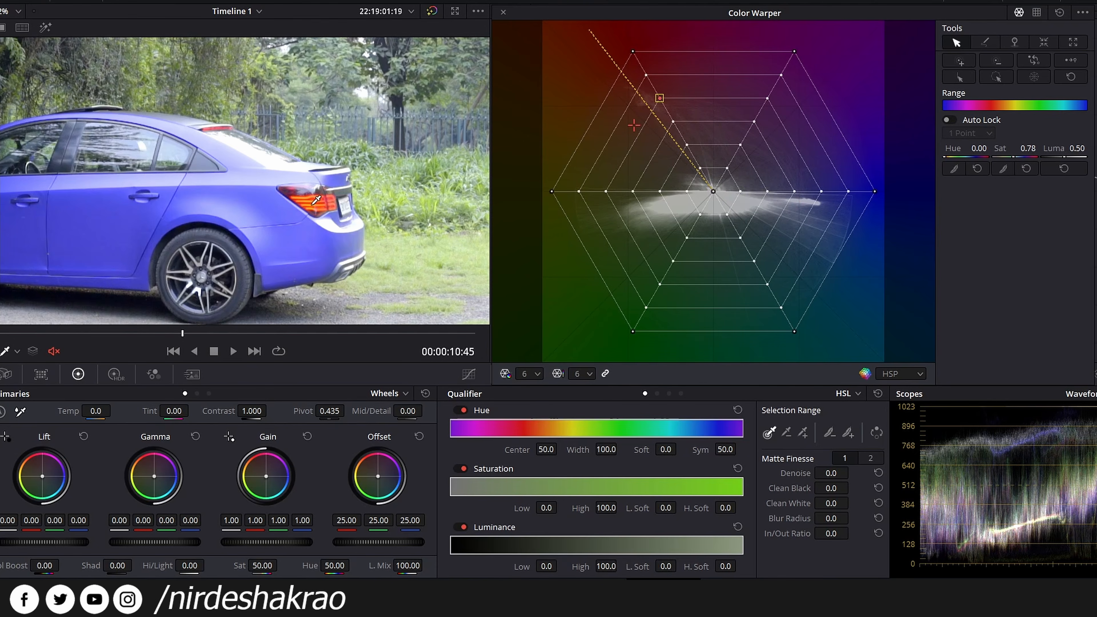
- Try shifting several reds of the tail light in the viewer, the last toward orange at hue 0.95, and reset the Color Warper
{"action": "mouse_move", "coordinate": [315, 200]}
{"action": "left_mouse_down"}
{"action": "mouse_move", "coordinate": [275, 211]}
{"action": "mouse_move", "coordinate": [323, 200]}
{"action": "left_mouse_up"}
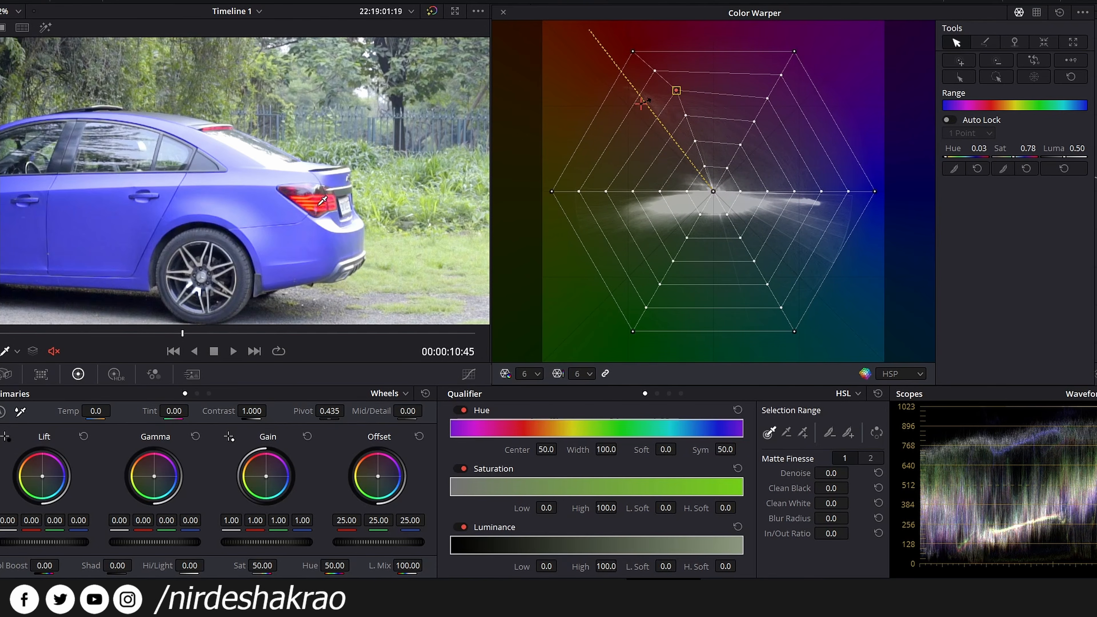
{"action": "mouse_move", "coordinate": [322, 200]}
{"action": "left_mouse_down"}
{"action": "mouse_move", "coordinate": [323, 133]}
{"action": "mouse_move", "coordinate": [324, 288]}
{"action": "mouse_move", "coordinate": [323, 107]}
{"action": "mouse_move", "coordinate": [321, 279]}
{"action": "mouse_move", "coordinate": [323, 203]}
{"action": "left_mouse_up"}
{"action": "left_click_drag", "start_coordinate": [322, 203], "coordinate": [320, 149]}
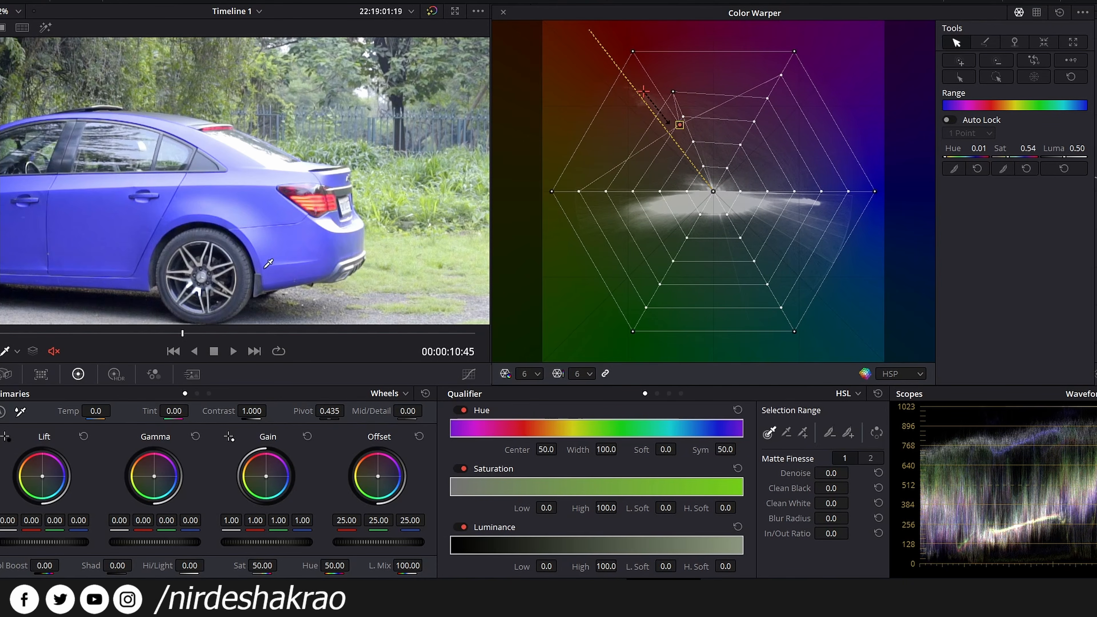
{"action": "left_click_drag", "start_coordinate": [308, 89], "coordinate": [318, 229]}
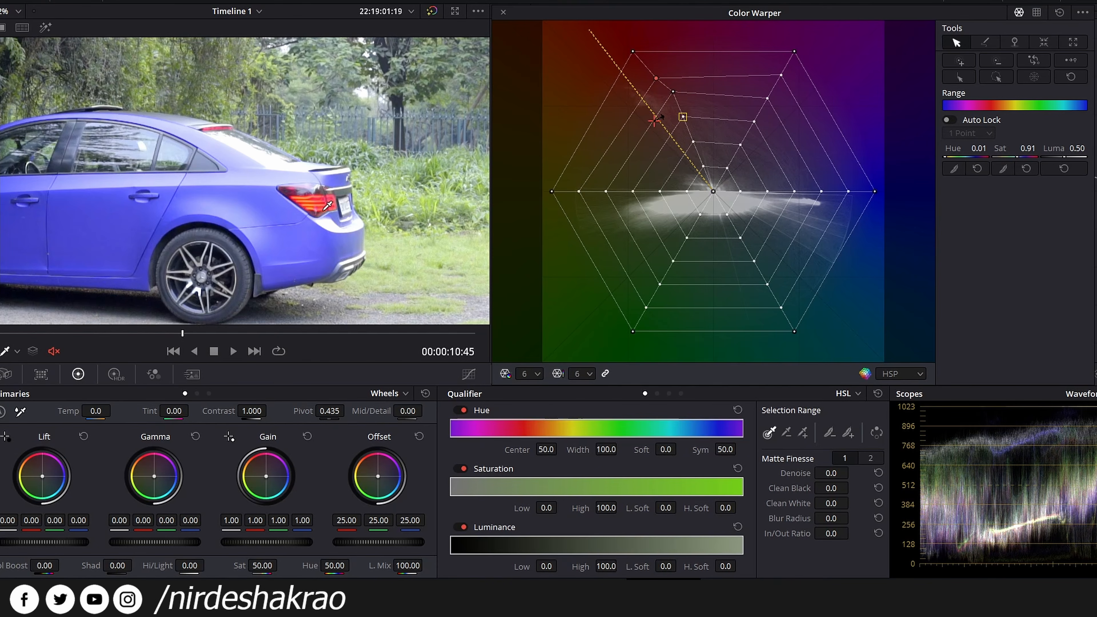
{"action": "mouse_move", "coordinate": [296, 202]}
{"action": "left_mouse_down"}
{"action": "mouse_move", "coordinate": [255, 202]}
{"action": "mouse_move", "coordinate": [311, 196]}
{"action": "mouse_move", "coordinate": [276, 198]}
{"action": "mouse_move", "coordinate": [297, 203]}
{"action": "left_mouse_up"}
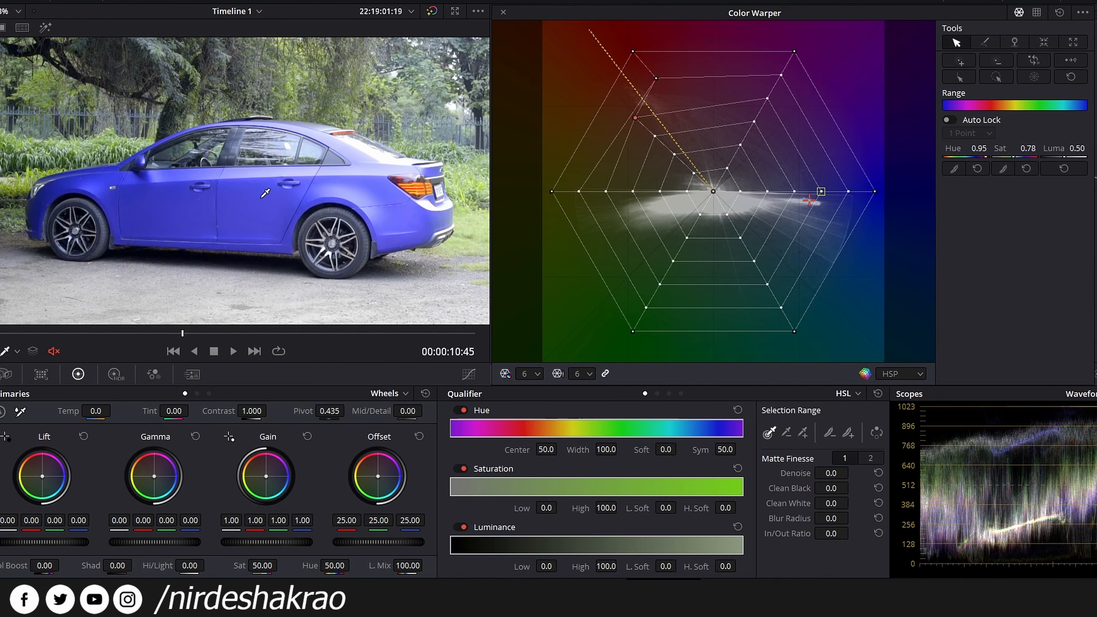
{"action": "scroll", "coordinate": [262, 197], "scroll_direction": "down", "scroll_amount": 2}
{"action": "left_click", "coordinate": [1059, 13]}
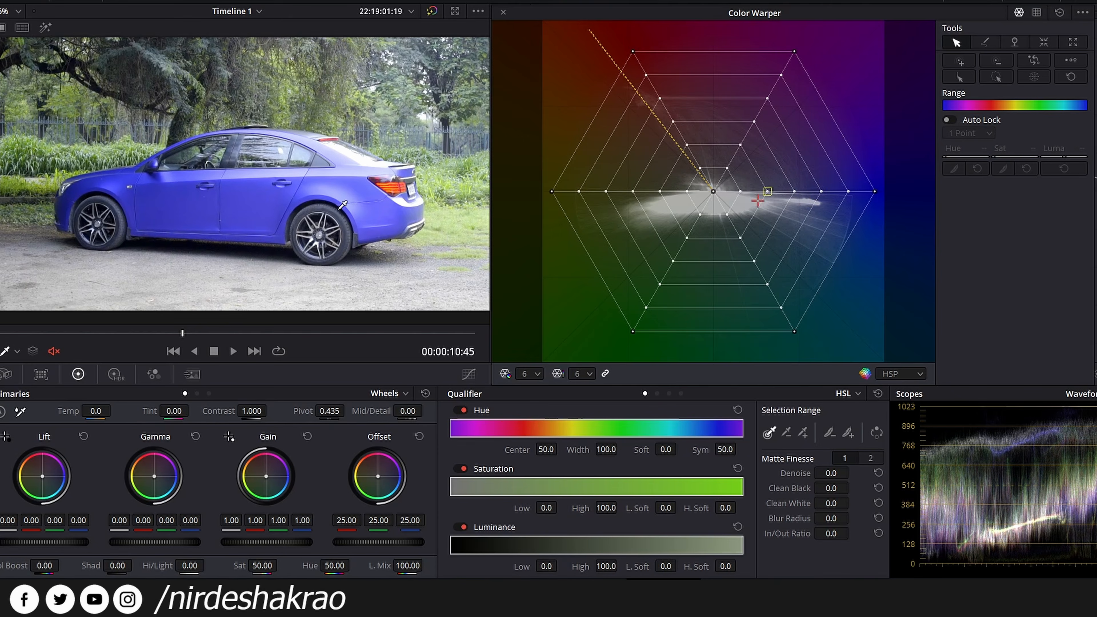
{"action": "scroll", "coordinate": [340, 204], "scroll_direction": "down", "scroll_amount": 2}
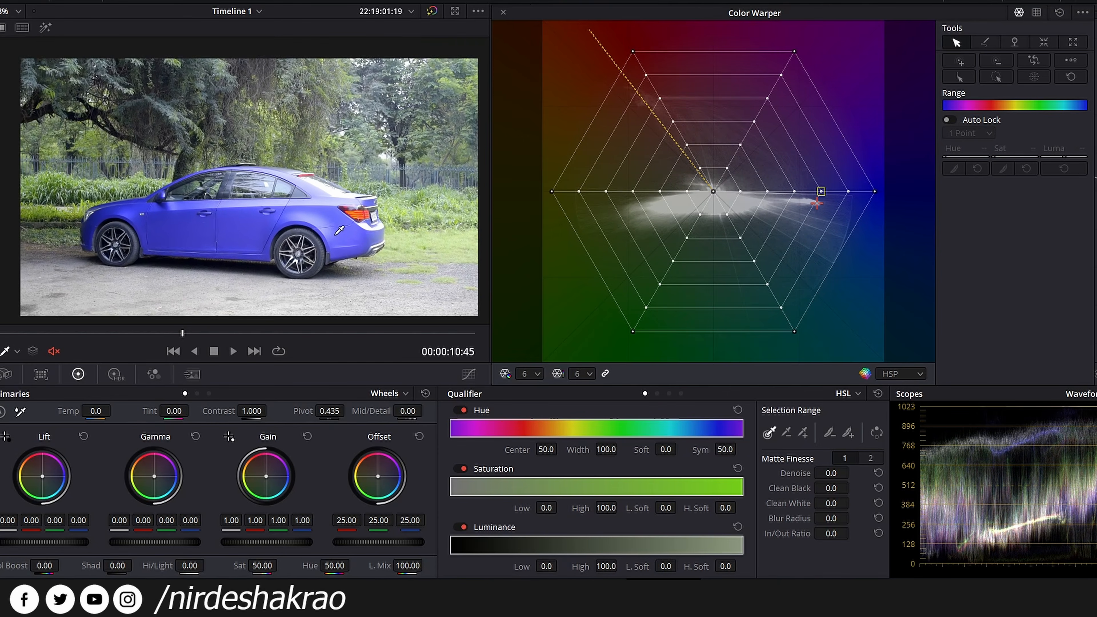
{"action": "scroll", "coordinate": [340, 230], "scroll_direction": "up", "scroll_amount": 2}
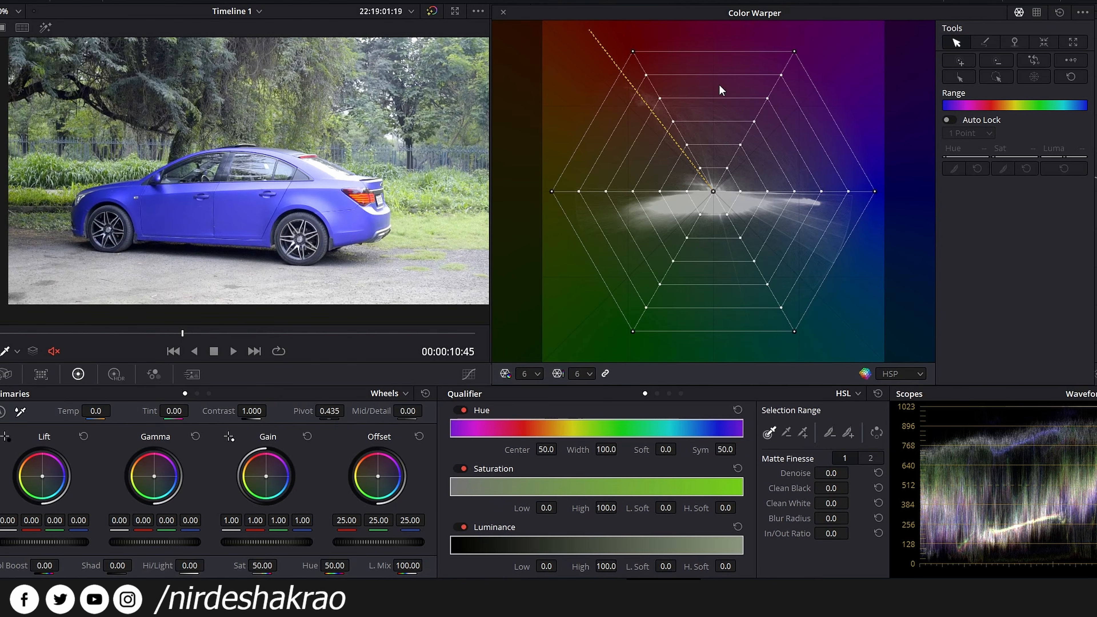
- Set the linked hue and saturation resolutions to 12, try shifting the car's sampled blue in the viewer, and undo the shift
{"action": "left_click", "coordinate": [541, 373]}
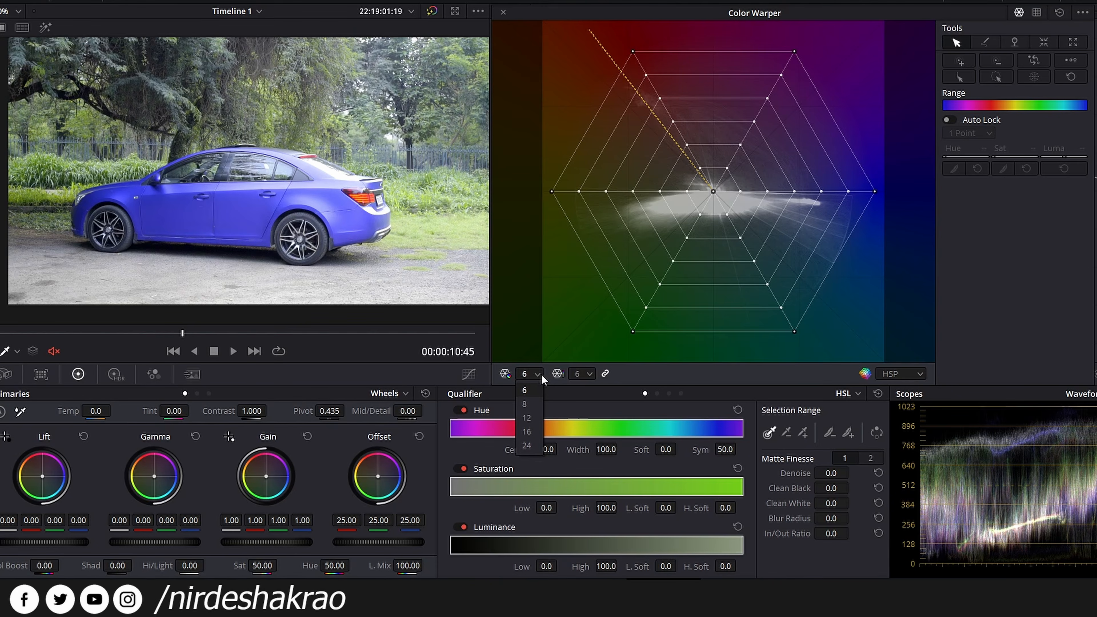
{"action": "left_click", "coordinate": [527, 418]}
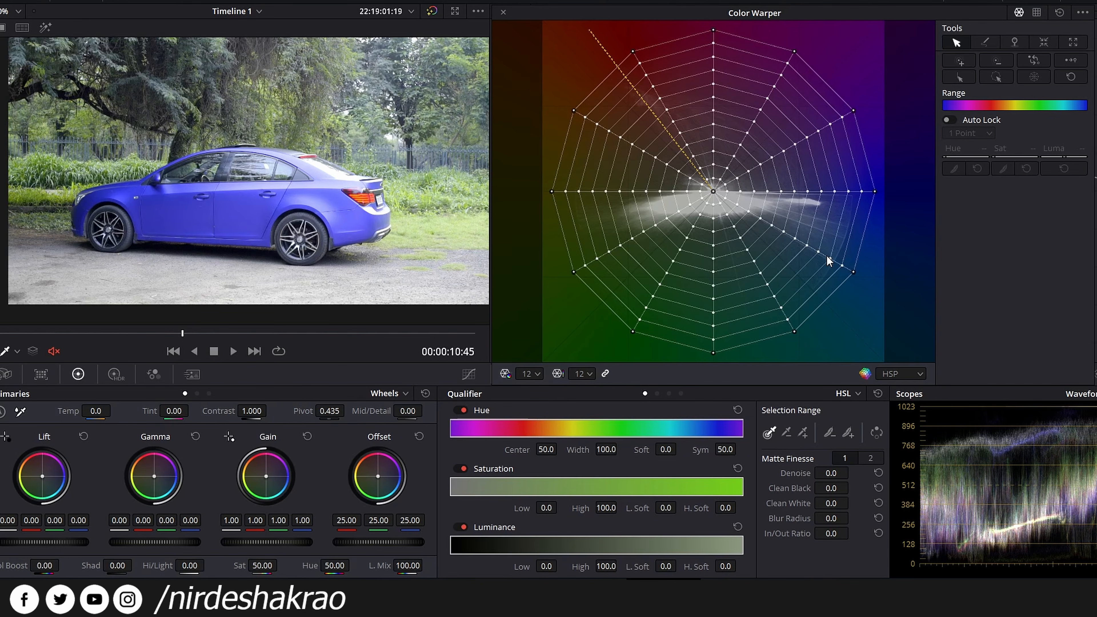
{"action": "left_click", "coordinate": [239, 216]}
{"action": "left_click_drag", "start_coordinate": [242, 211], "coordinate": [264, 201]}
{"action": "key", "text": "ctrl+z"}
- Raise the hue resolution to 24 and try shifting the car's sampled blue in the viewer
{"action": "left_click", "coordinate": [527, 376]}
{"action": "left_click", "coordinate": [528, 445]}
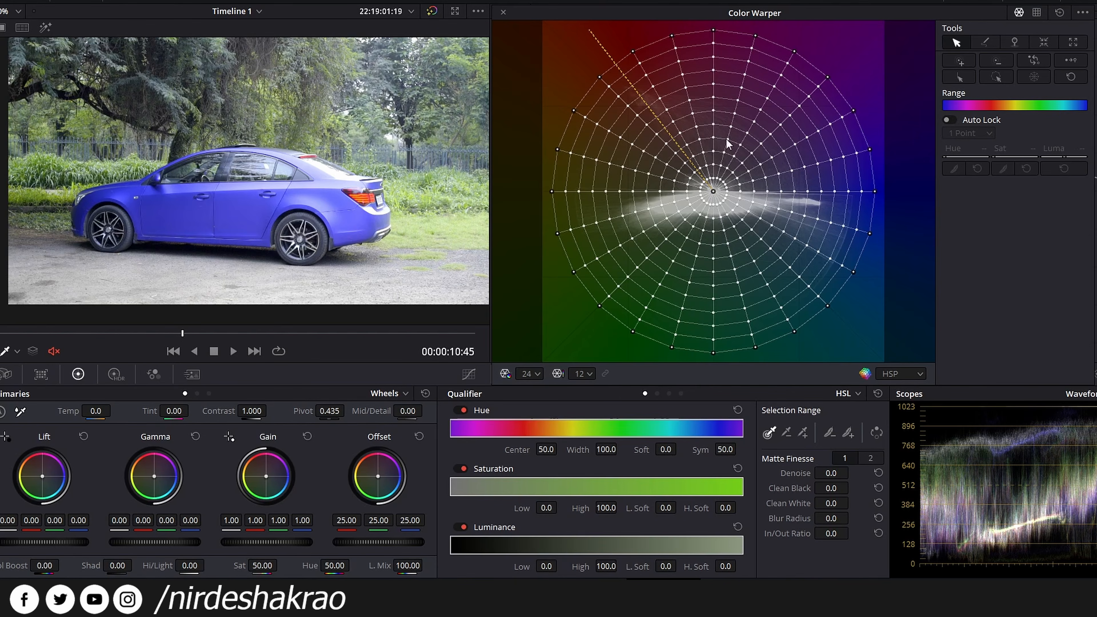
{"action": "left_click_drag", "start_coordinate": [239, 207], "coordinate": [257, 232]}
- Return the hue and saturation resolutions to 6 each and link them again
{"action": "left_click", "coordinate": [538, 377]}
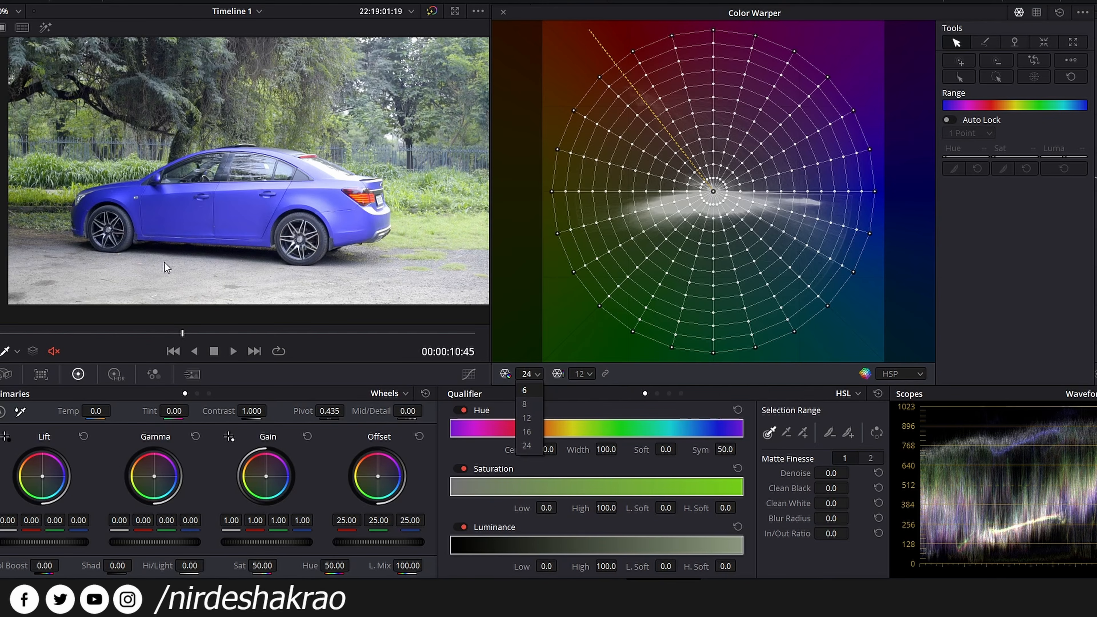
{"action": "left_click", "coordinate": [525, 391]}
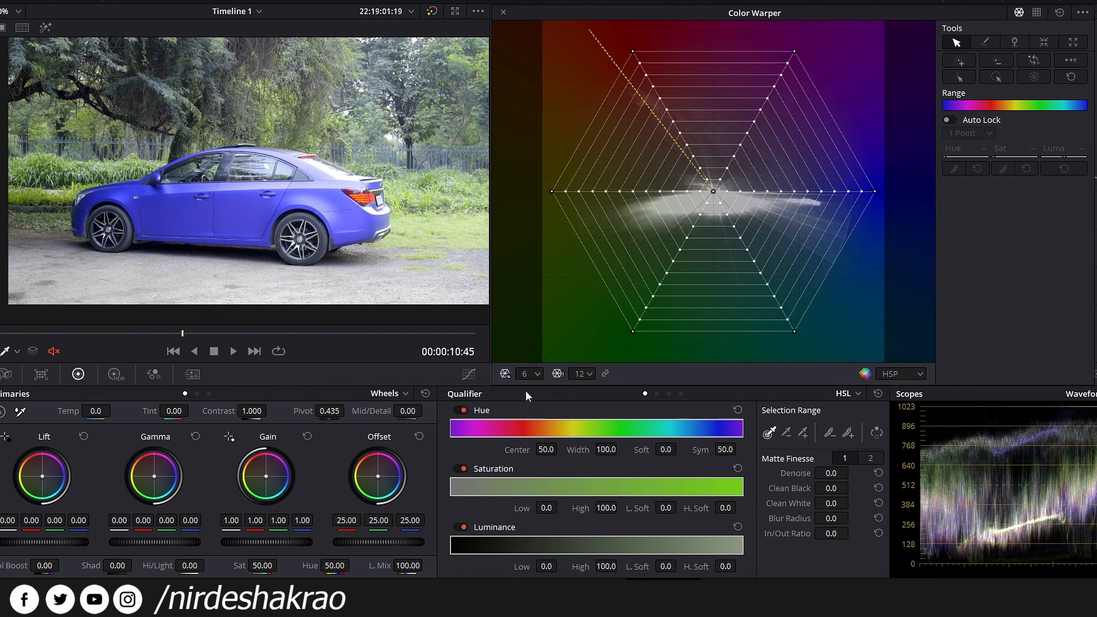
{"action": "left_click", "coordinate": [590, 374]}
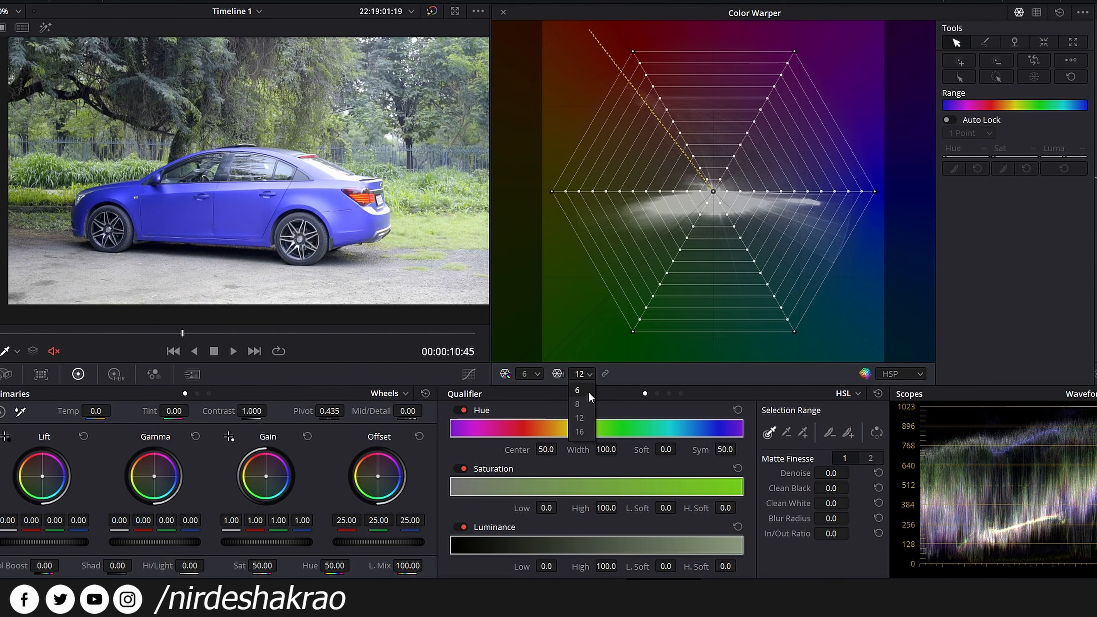
{"action": "left_click", "coordinate": [588, 391]}
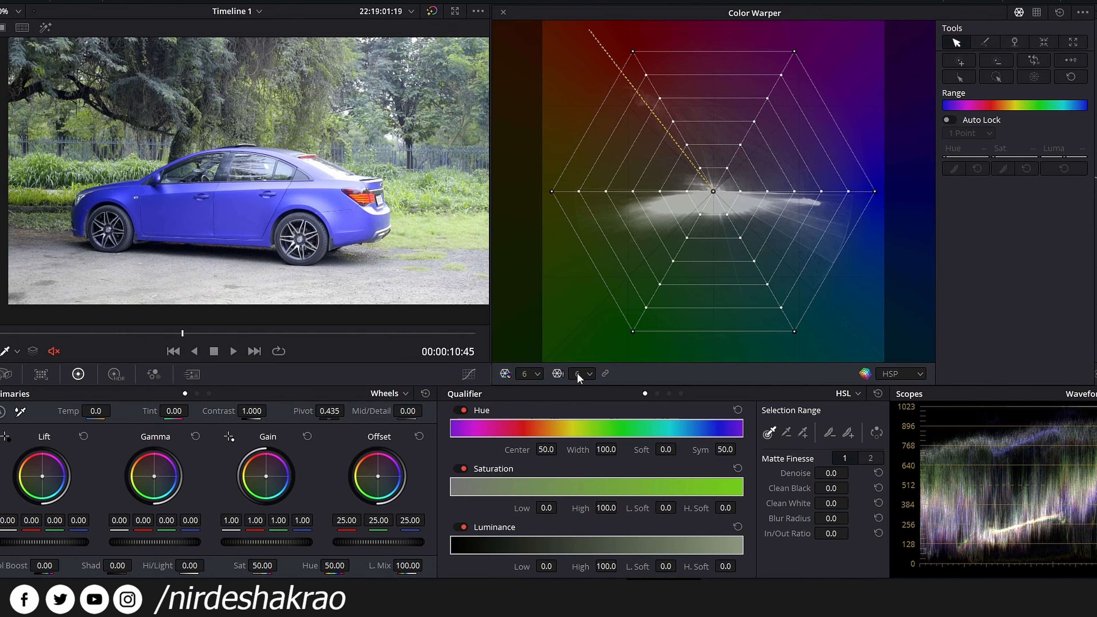
{"action": "left_click", "coordinate": [605, 373]}
- Try linked grid resolutions of 8 and 12, and return the Color Warper grid to 6
{"action": "left_click", "coordinate": [536, 375]}
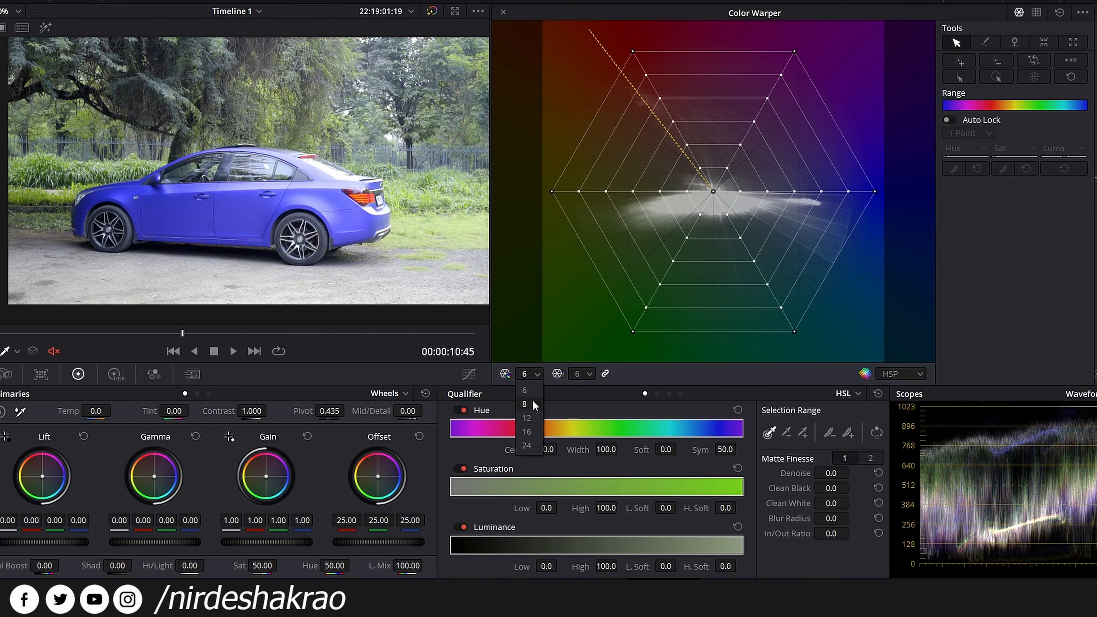
{"action": "left_click", "coordinate": [532, 407]}
{"action": "left_click", "coordinate": [532, 373]}
{"action": "left_click", "coordinate": [535, 417]}
{"action": "left_click", "coordinate": [537, 374]}
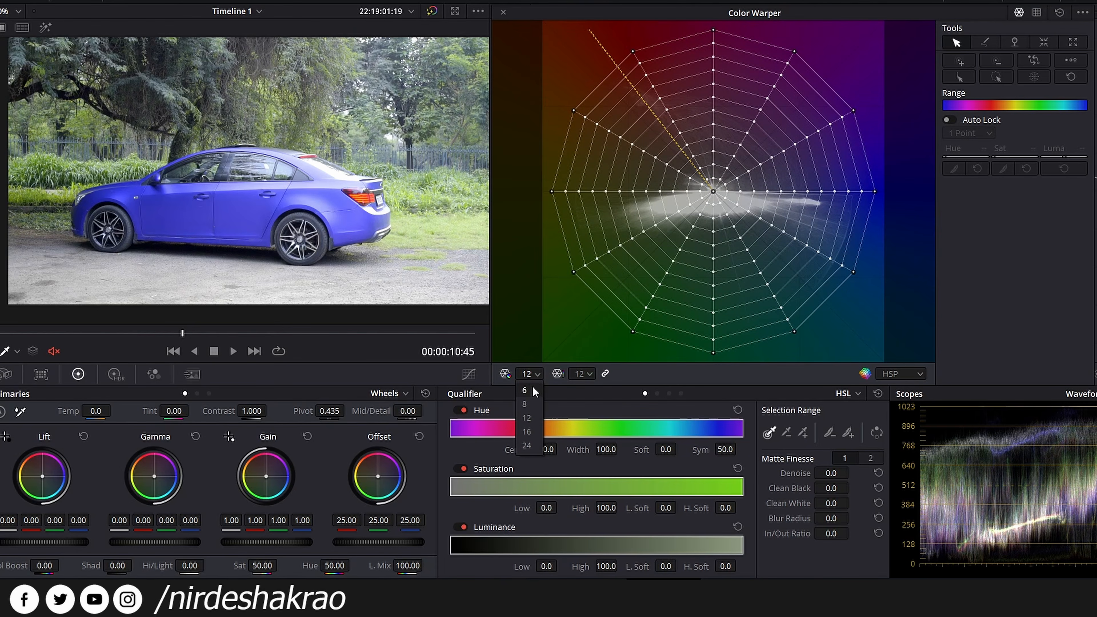
{"action": "left_click", "coordinate": [531, 390]}
- With the grid resolutions unlinked, set the hue resolution to 12 and the saturation resolution to 8
{"action": "left_click", "coordinate": [530, 374]}
{"action": "left_click", "coordinate": [532, 416]}
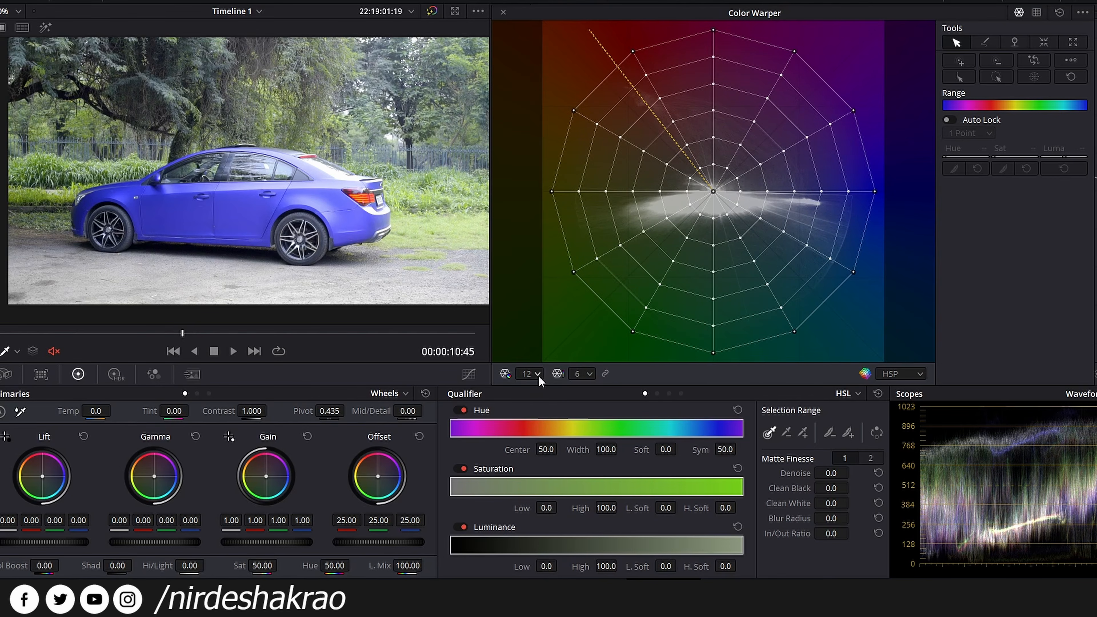
{"action": "left_click", "coordinate": [579, 374]}
{"action": "left_click", "coordinate": [579, 404]}
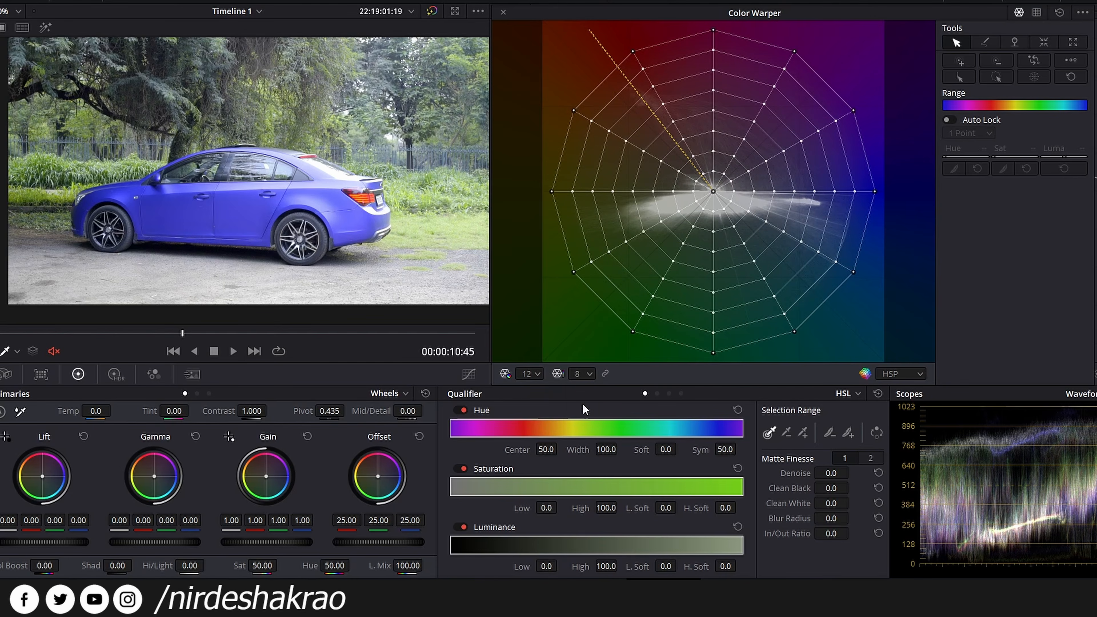
- Try hue resolutions of 12, 16 and 24 for the Color Warper grid
{"action": "left_click", "coordinate": [534, 374]}
{"action": "left_click", "coordinate": [534, 416]}
{"action": "left_click", "coordinate": [536, 375]}
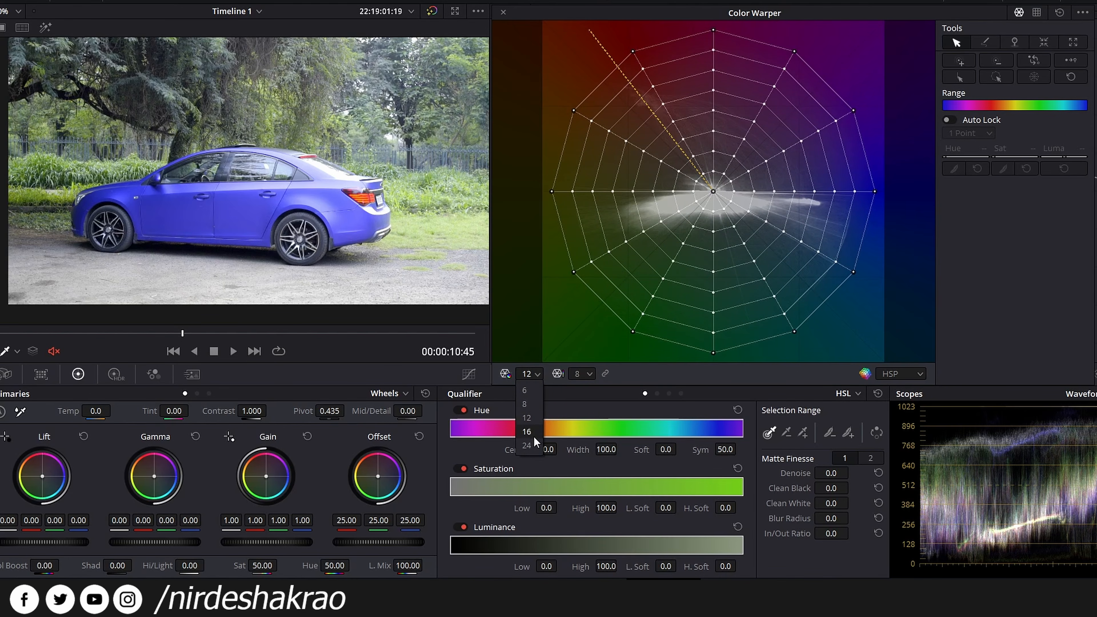
{"action": "left_click", "coordinate": [534, 432]}
{"action": "left_click", "coordinate": [537, 375]}
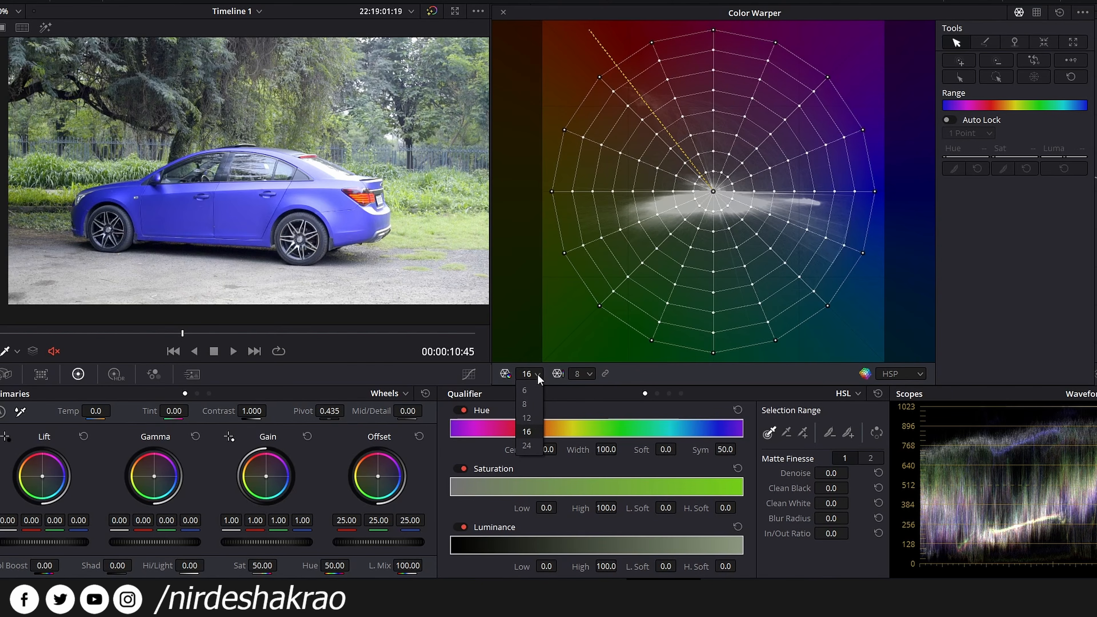
{"action": "left_click", "coordinate": [533, 444]}
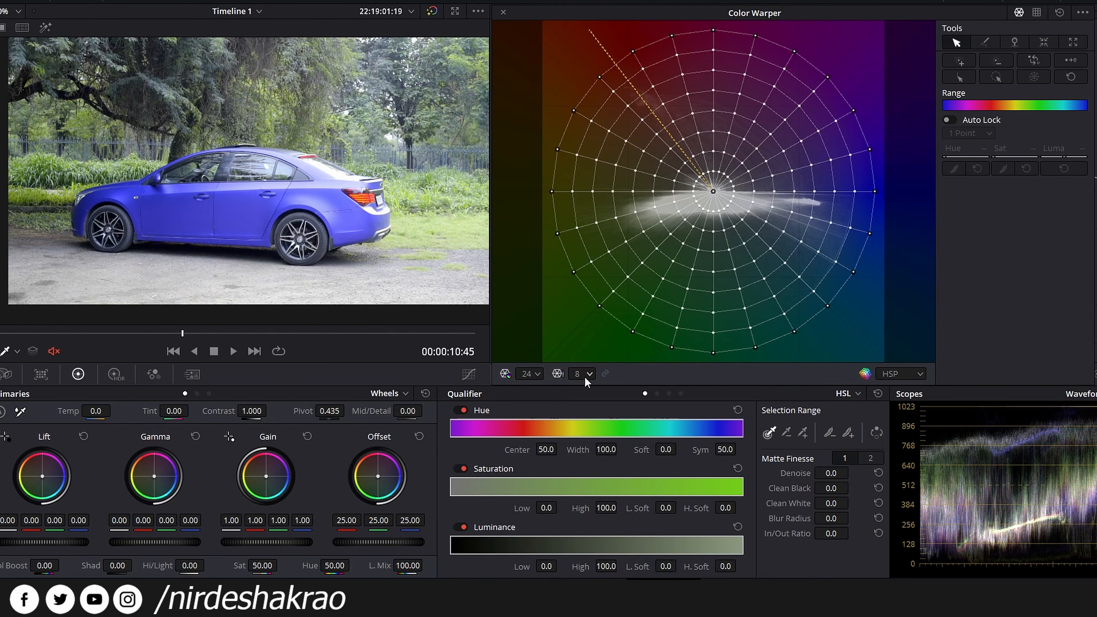
- Try saturation resolutions of 6 and 16 for the Color Warper grid
{"action": "left_click", "coordinate": [593, 374]}
{"action": "left_click", "coordinate": [585, 397]}
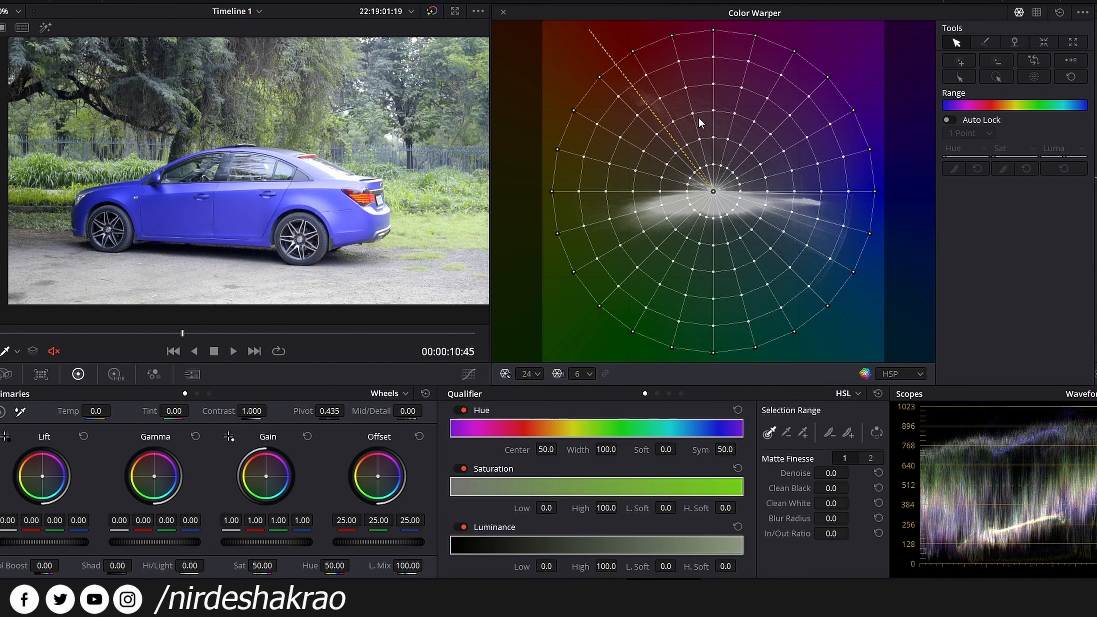
{"action": "left_click", "coordinate": [579, 375]}
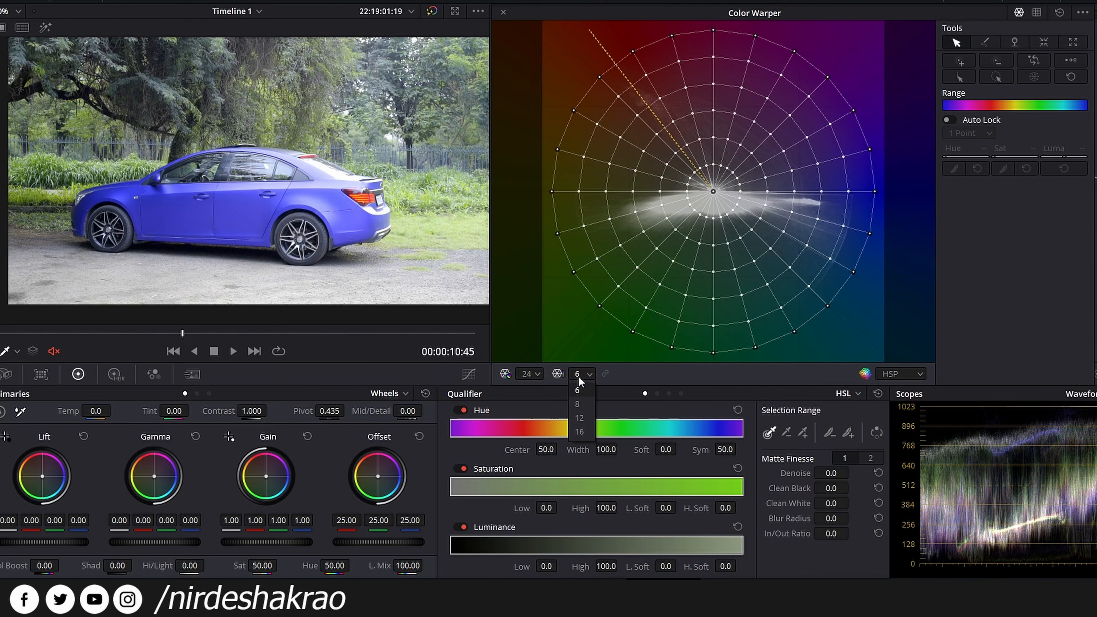
{"action": "left_click", "coordinate": [584, 435]}
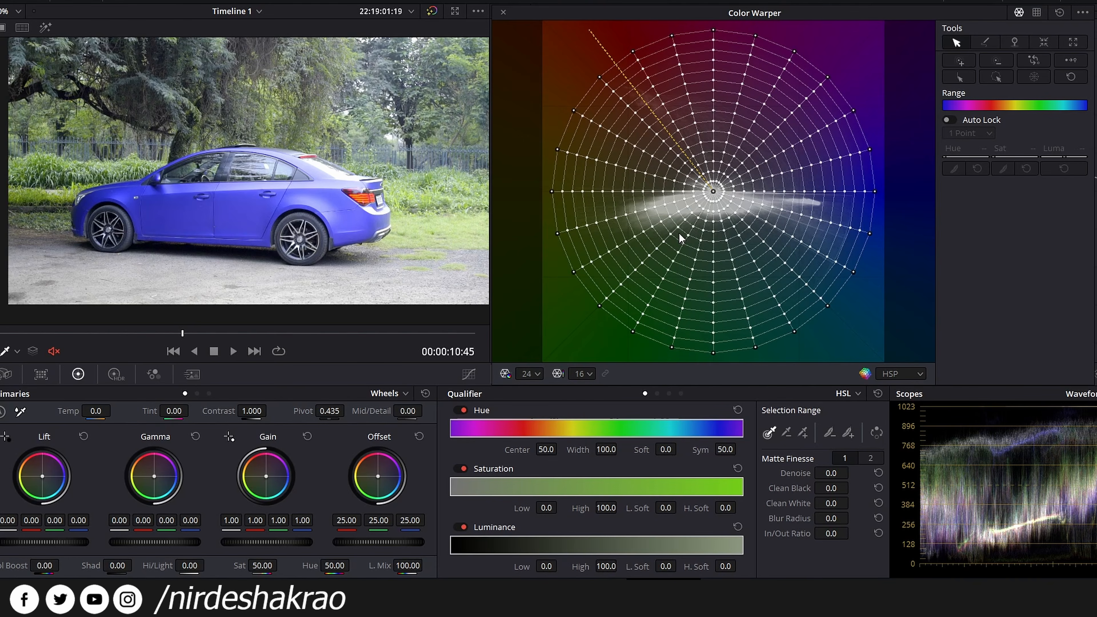
- Restore both the saturation and hue resolutions to 6 and relink them
{"action": "left_click", "coordinate": [584, 374]}
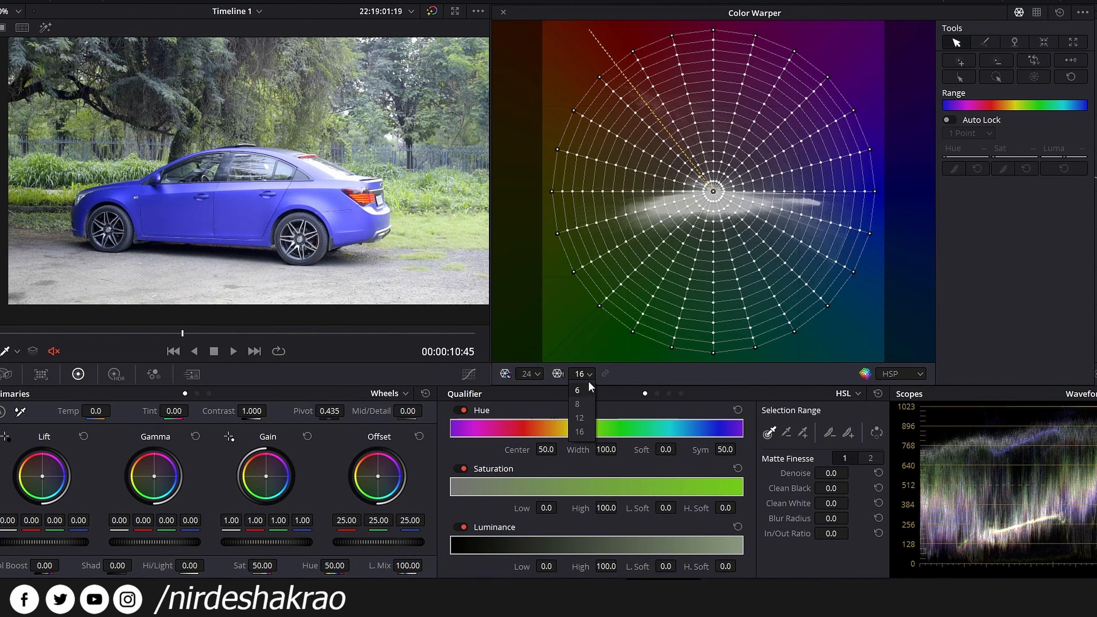
{"action": "left_click", "coordinate": [585, 391]}
{"action": "left_click", "coordinate": [538, 374]}
{"action": "left_click", "coordinate": [534, 390]}
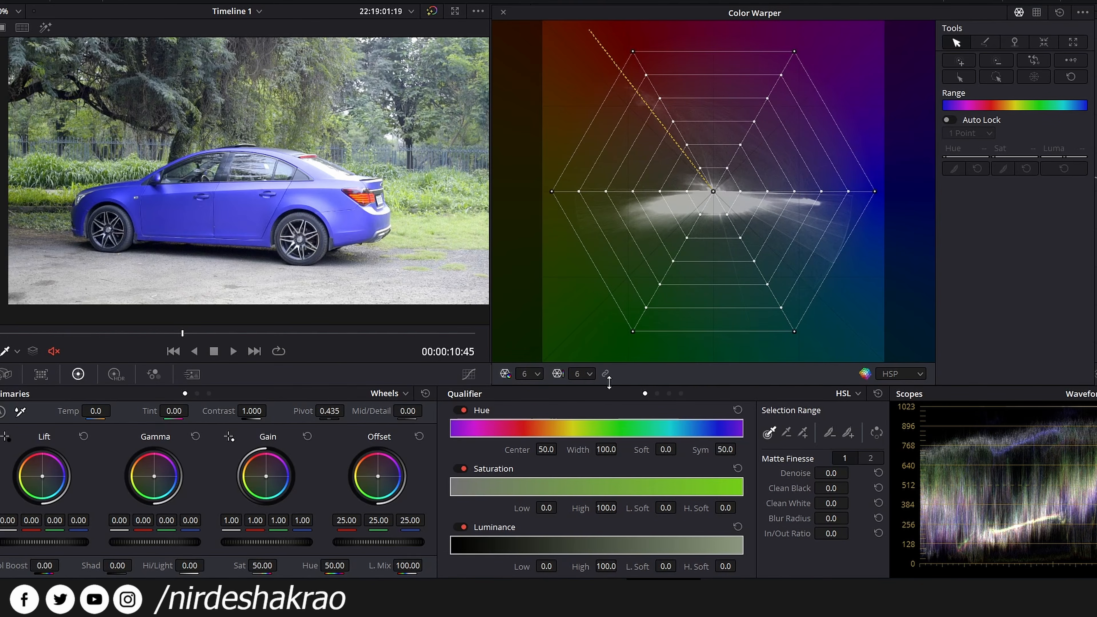
{"action": "left_click", "coordinate": [605, 374]}
- Switch the Color Warper to the chroma and luma grids, try pulling a Grid 1 point toward blue, and undo it
{"action": "left_click", "coordinate": [1035, 15]}
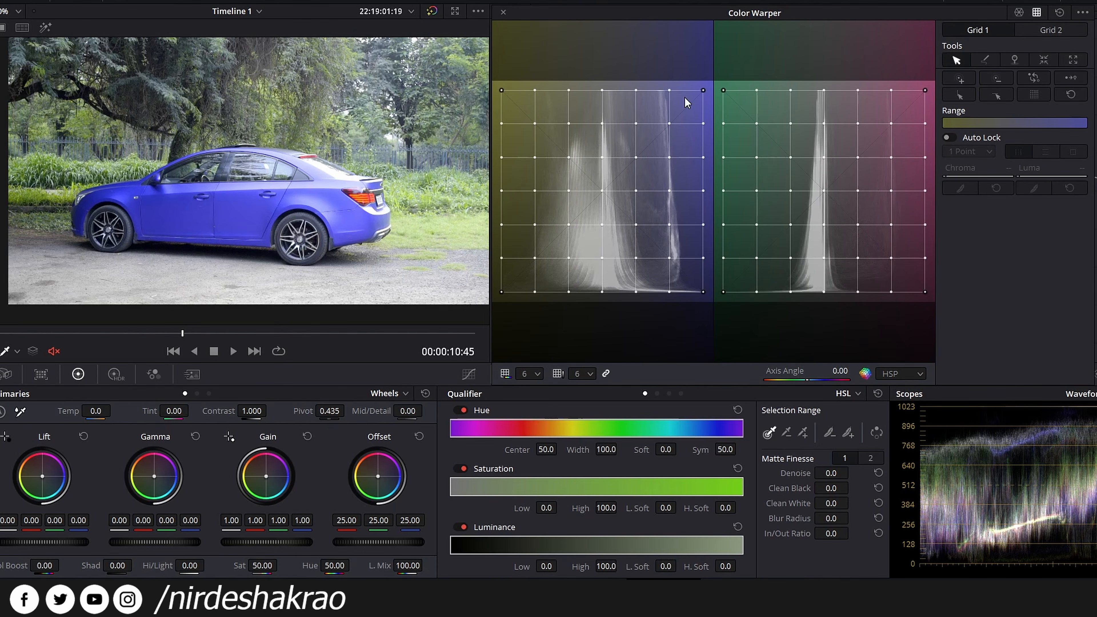
{"action": "left_click", "coordinate": [703, 91]}
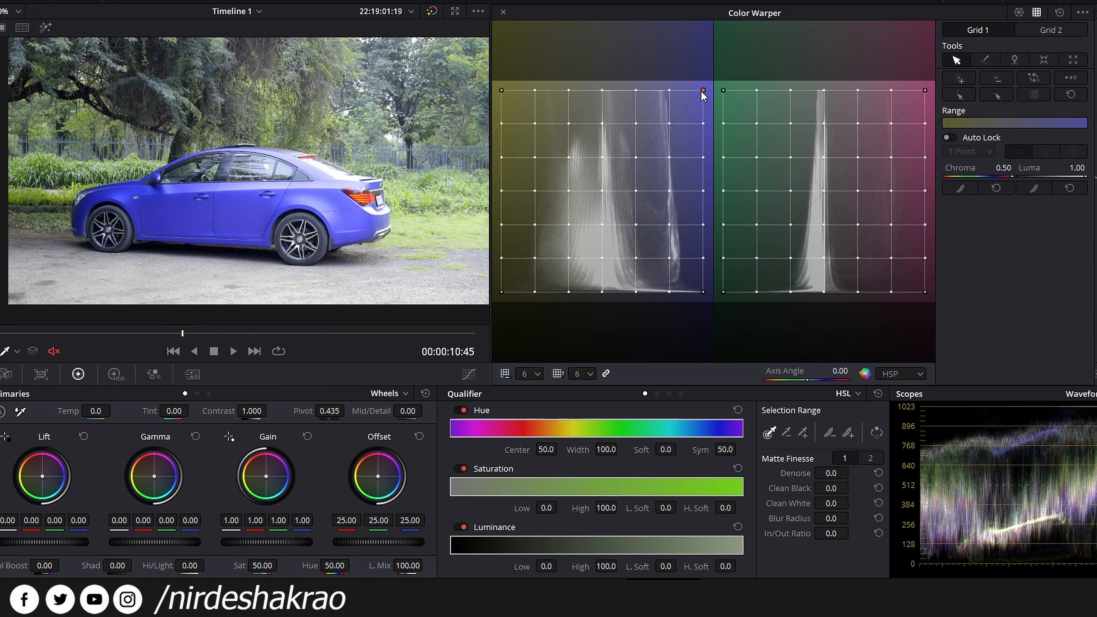
{"action": "left_click_drag", "start_coordinate": [569, 224], "coordinate": [653, 182]}
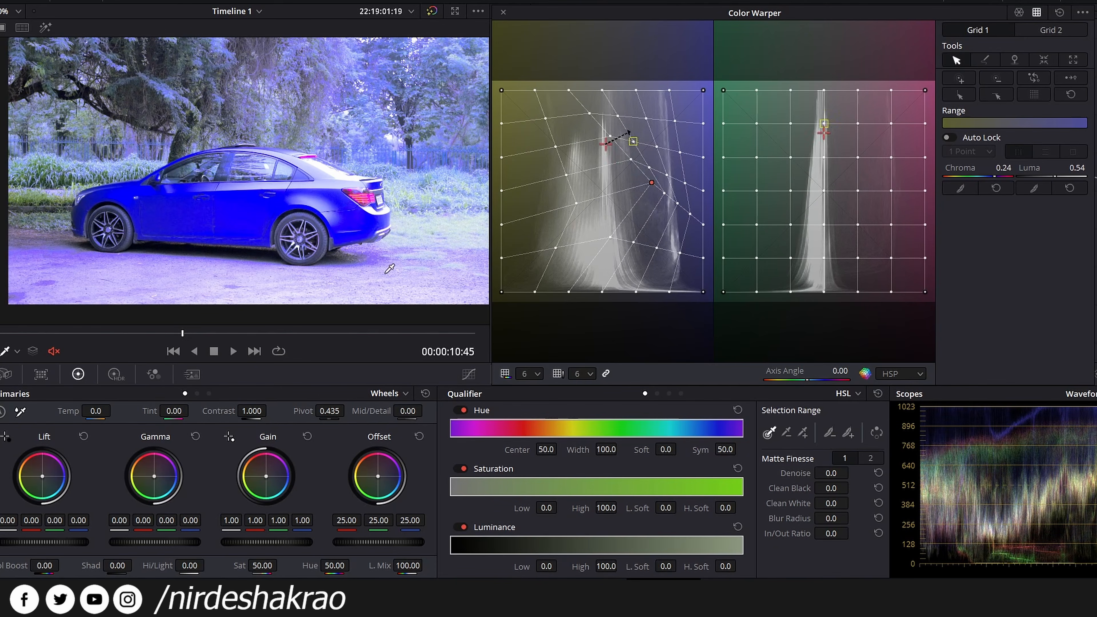
{"action": "key", "text": "ctrl+z"}
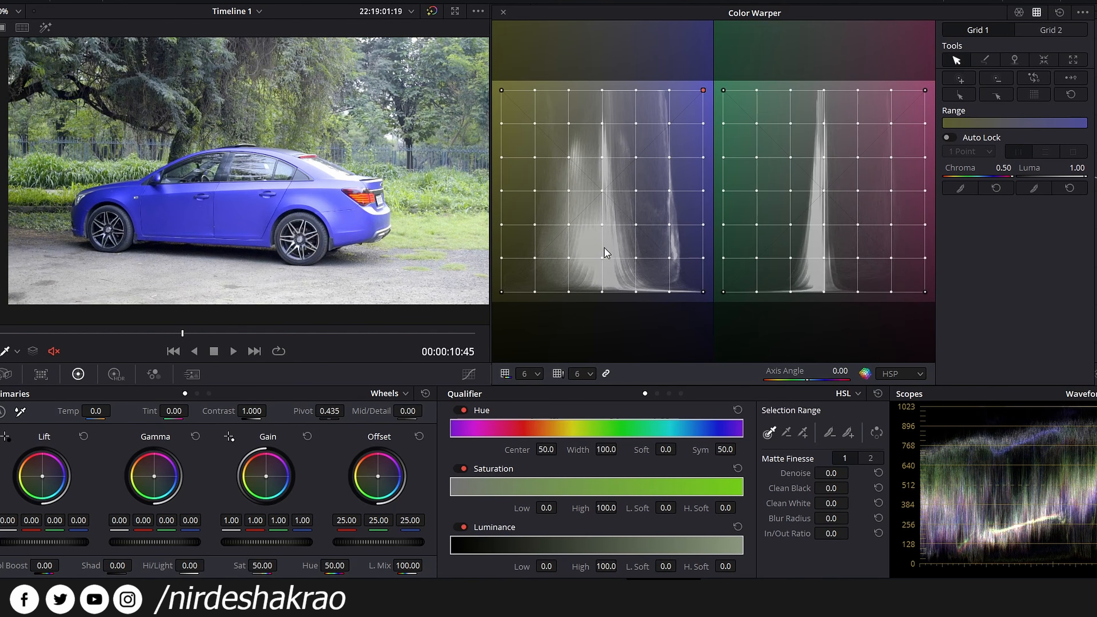
- Try shifting the Grid 1 point for the car's blue toward yellow, to chroma -0.36 and luma 0.18, and undo it
{"action": "left_click", "coordinate": [195, 212]}
{"action": "left_click_drag", "start_coordinate": [667, 262], "coordinate": [527, 257]}
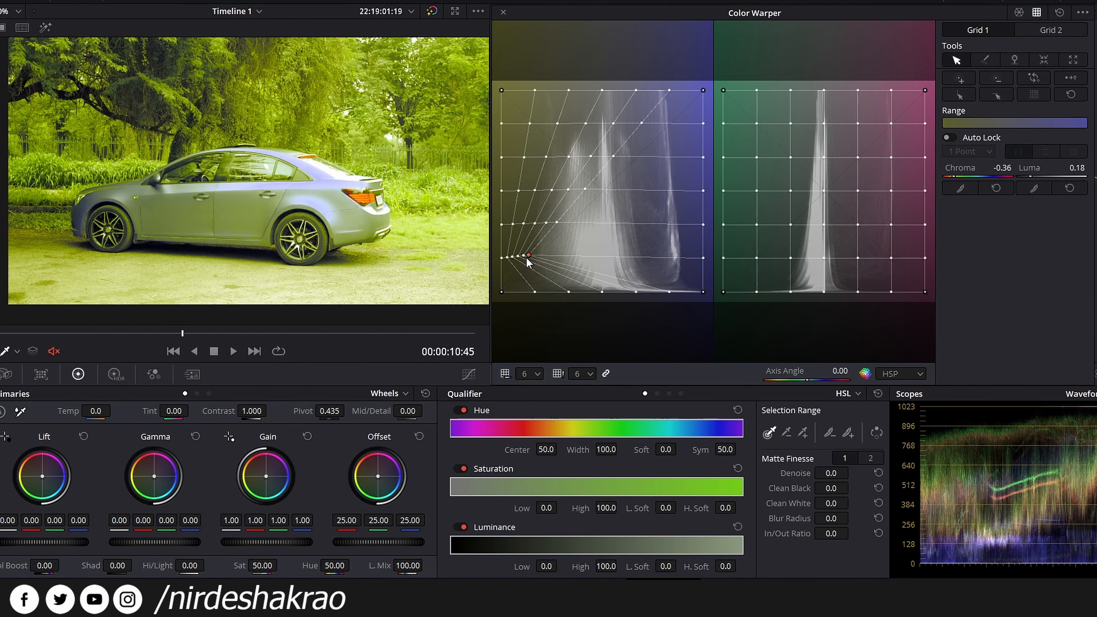
{"action": "key", "text": "ctrl+z"}
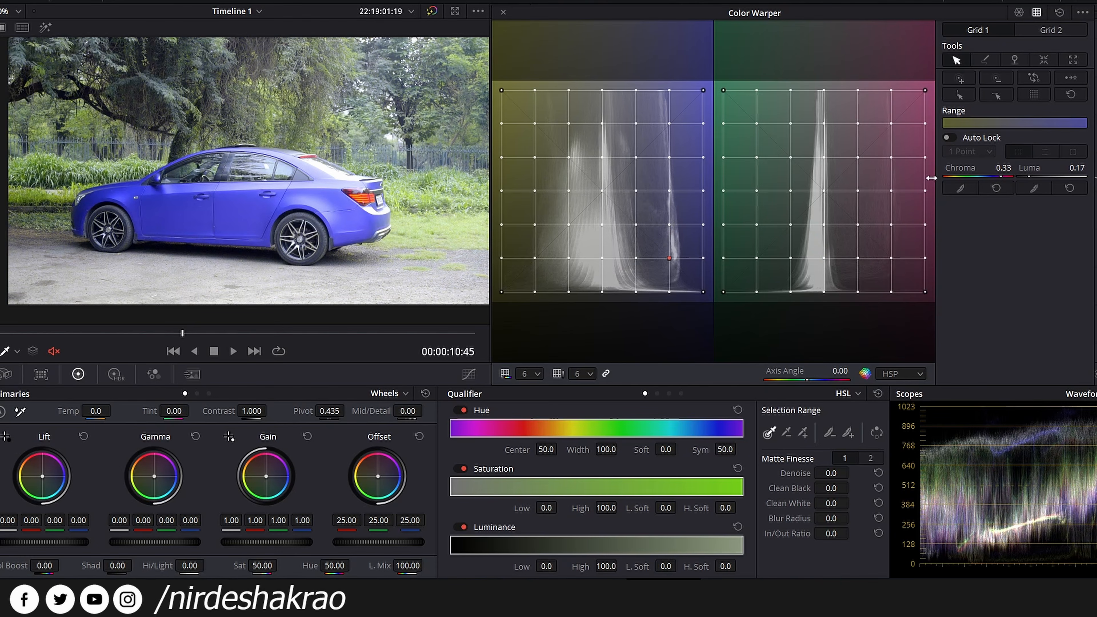
- Activate Grid 2, try shifting its neutral point at luma 0.33 toward magenta, and undo the shift
{"action": "left_click", "coordinate": [1054, 29]}
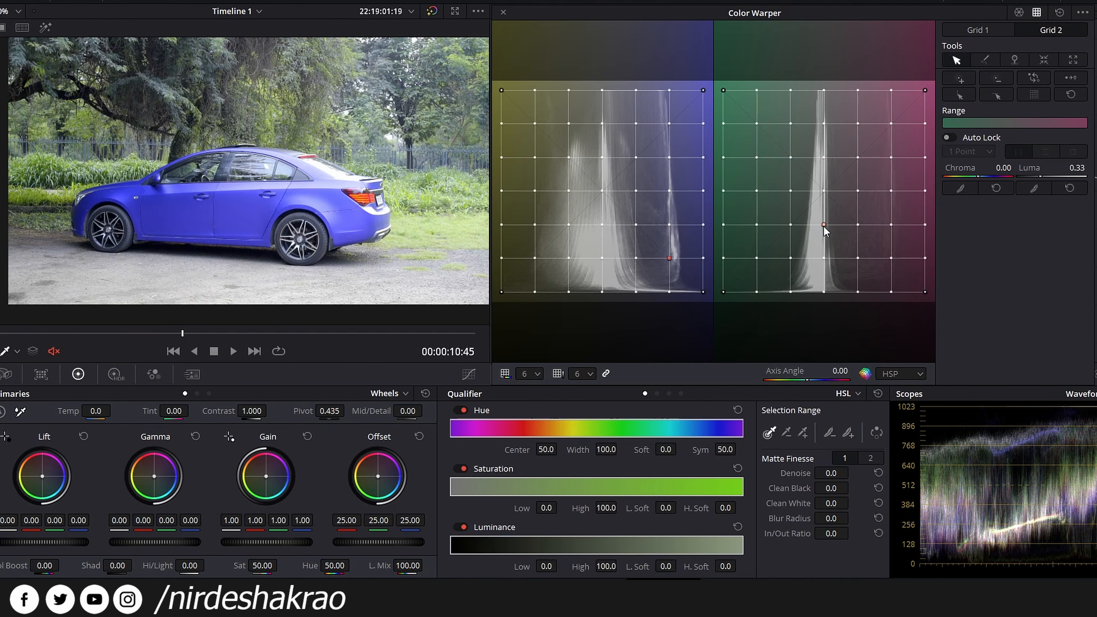
{"action": "left_click_drag", "start_coordinate": [817, 227], "coordinate": [914, 221]}
{"action": "key", "text": "ctrl+z"}
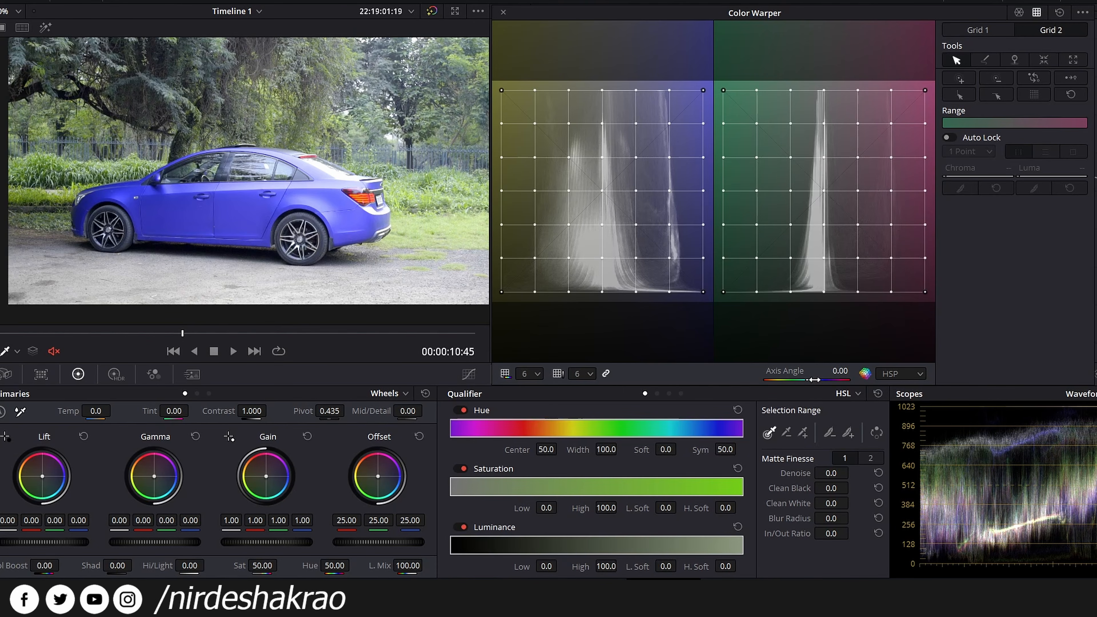
- Rotate the grids' axis angle through -17.39, -35.78, -5.62 and -84.49, and bring it back to 1.76
{"action": "left_click_drag", "start_coordinate": [807, 380], "coordinate": [800, 379]}
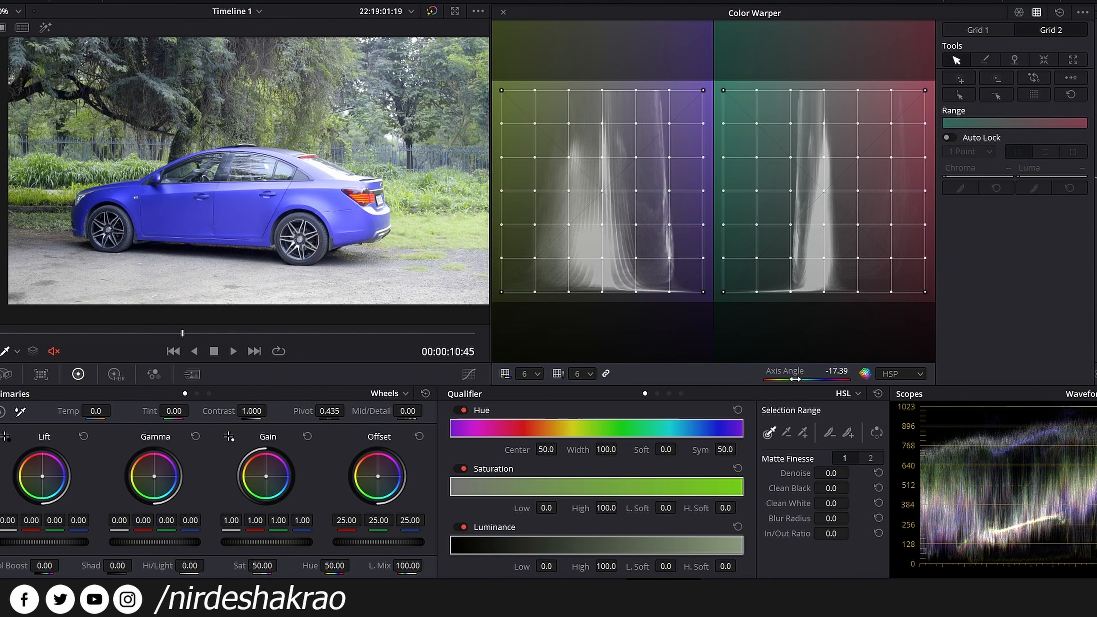
{"action": "left_click_drag", "start_coordinate": [800, 379], "coordinate": [790, 380]}
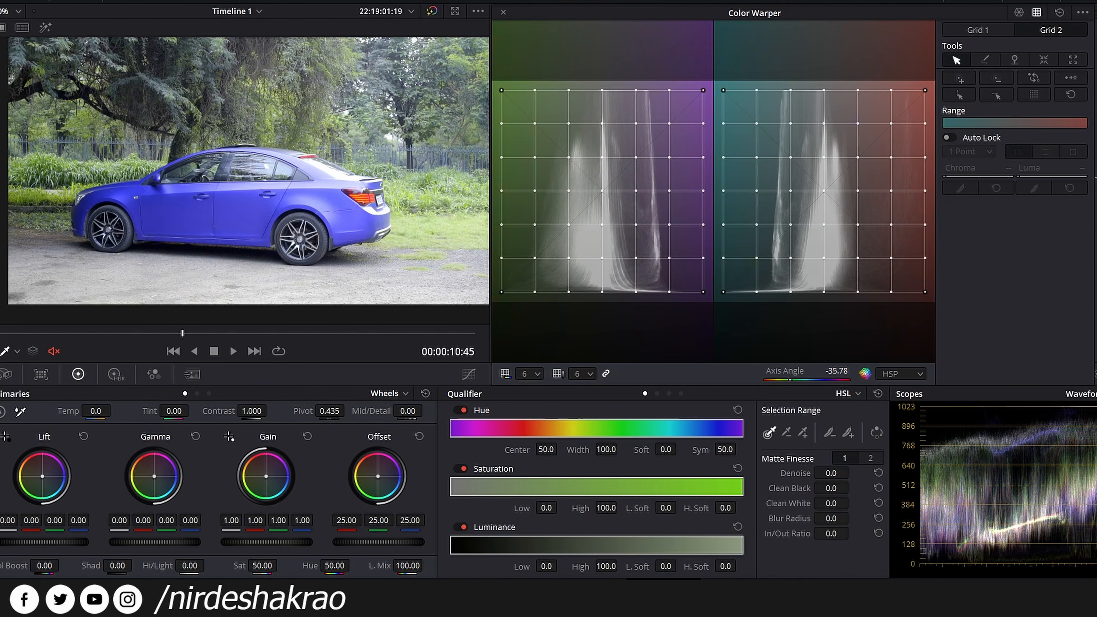
{"action": "left_click_drag", "start_coordinate": [790, 379], "coordinate": [805, 379]}
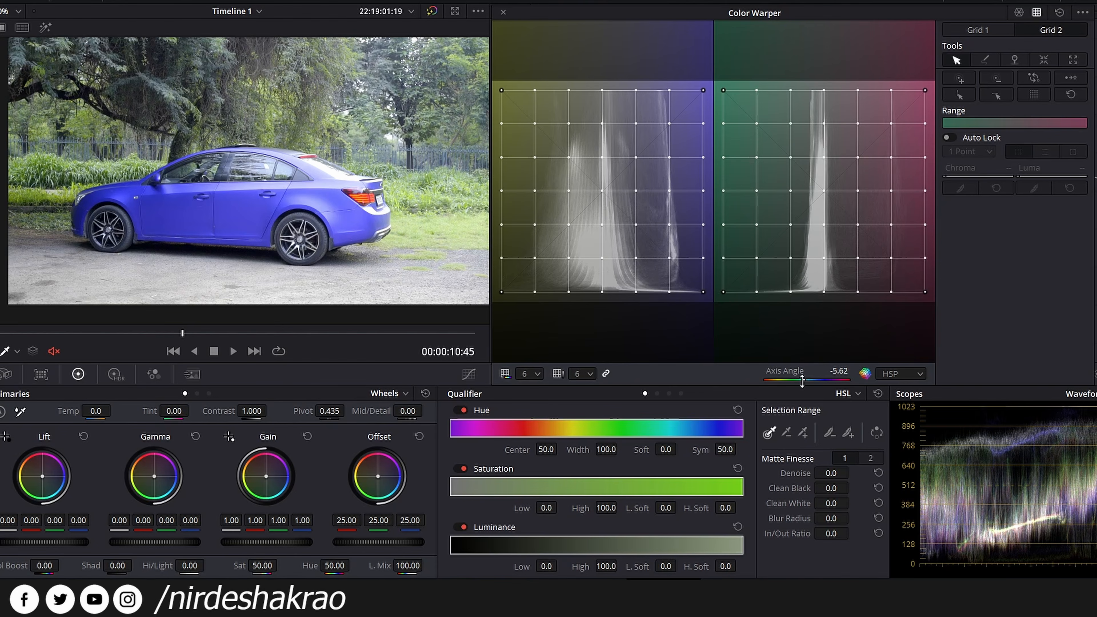
{"action": "left_click_drag", "start_coordinate": [803, 380], "coordinate": [766, 379]}
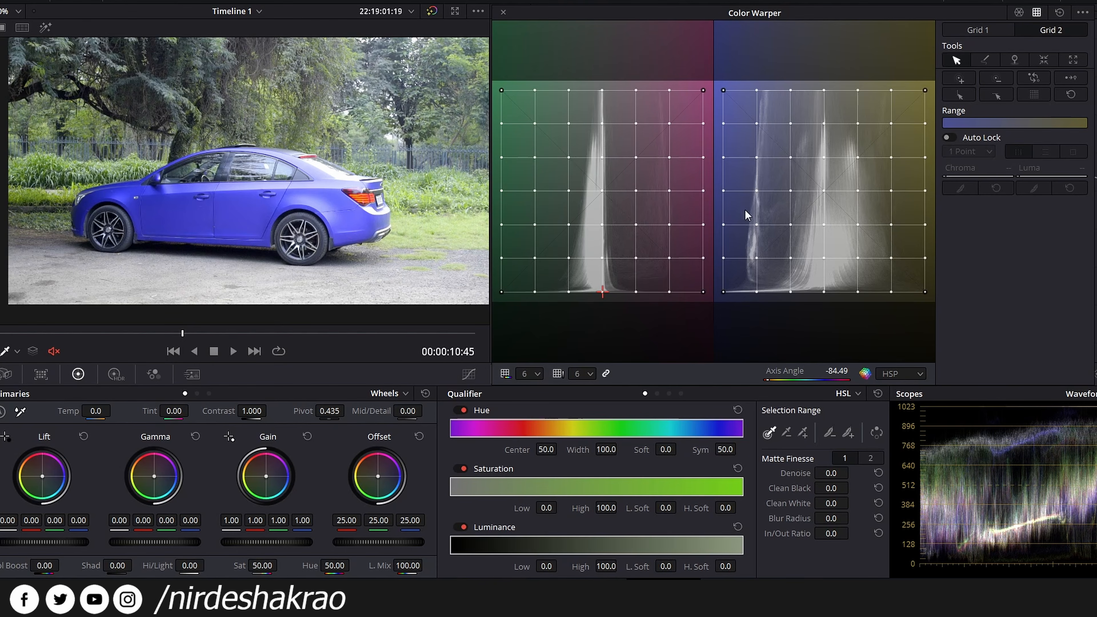
{"action": "left_click_drag", "start_coordinate": [768, 379], "coordinate": [808, 379]}
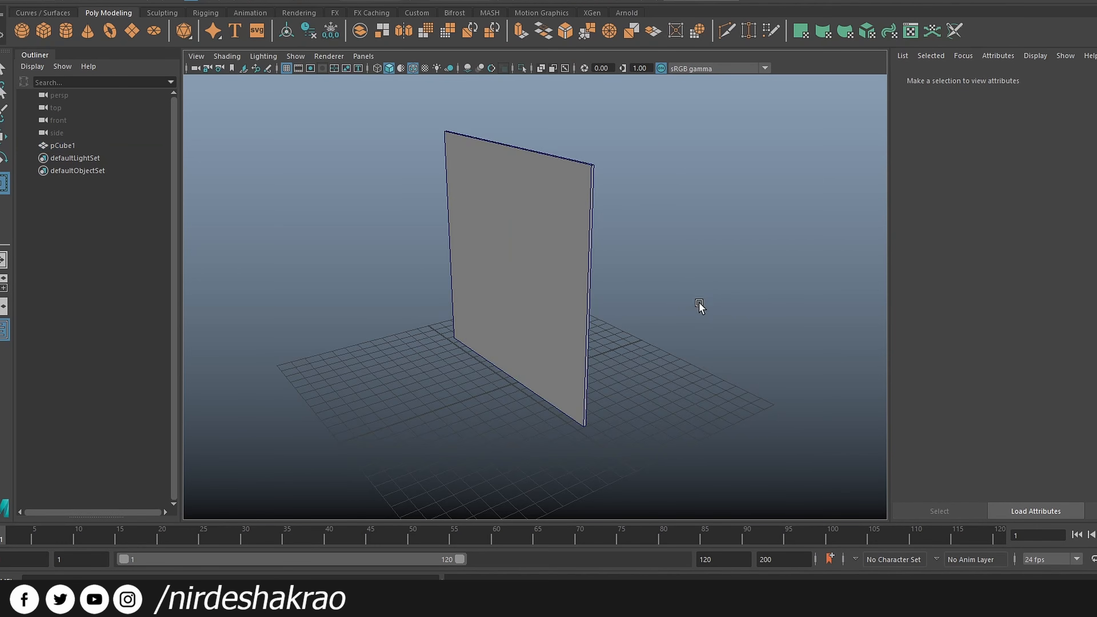
- Switch to Maya and examine the thin upright panel from the front and edge-on
{"action": "left_click_drag", "start_coordinate": [698, 306], "coordinate": [760, 299]}
{"action": "scroll", "coordinate": [752, 298], "scroll_direction": "up", "scroll_amount": 5}
{"action": "scroll", "coordinate": [752, 315], "scroll_direction": "down", "scroll_amount": 5}
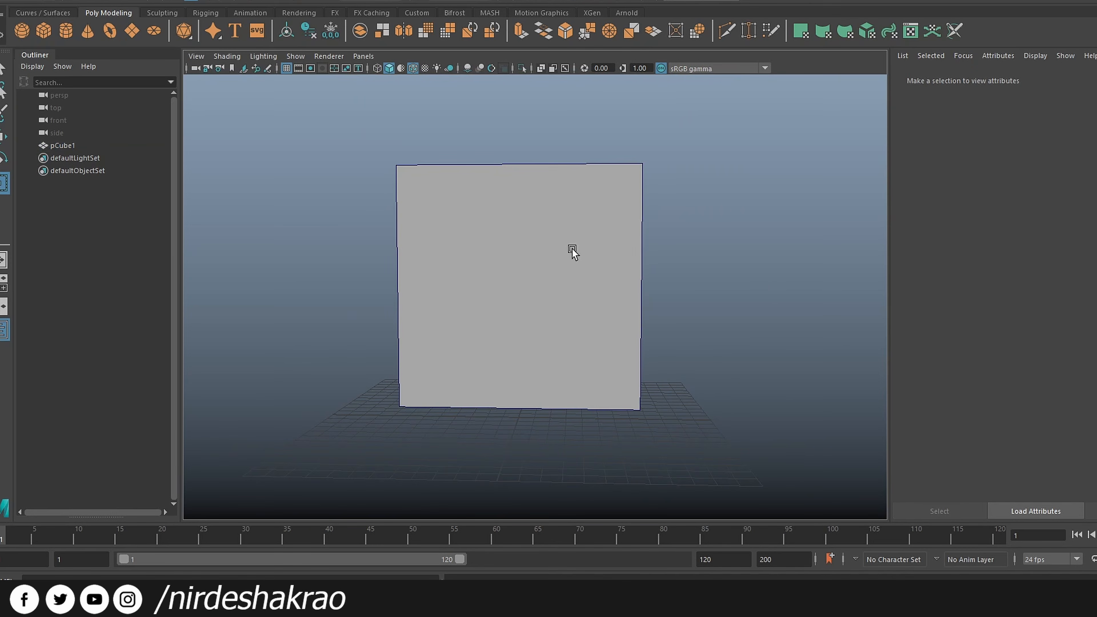
{"action": "left_click_drag", "start_coordinate": [760, 284], "coordinate": [634, 275]}
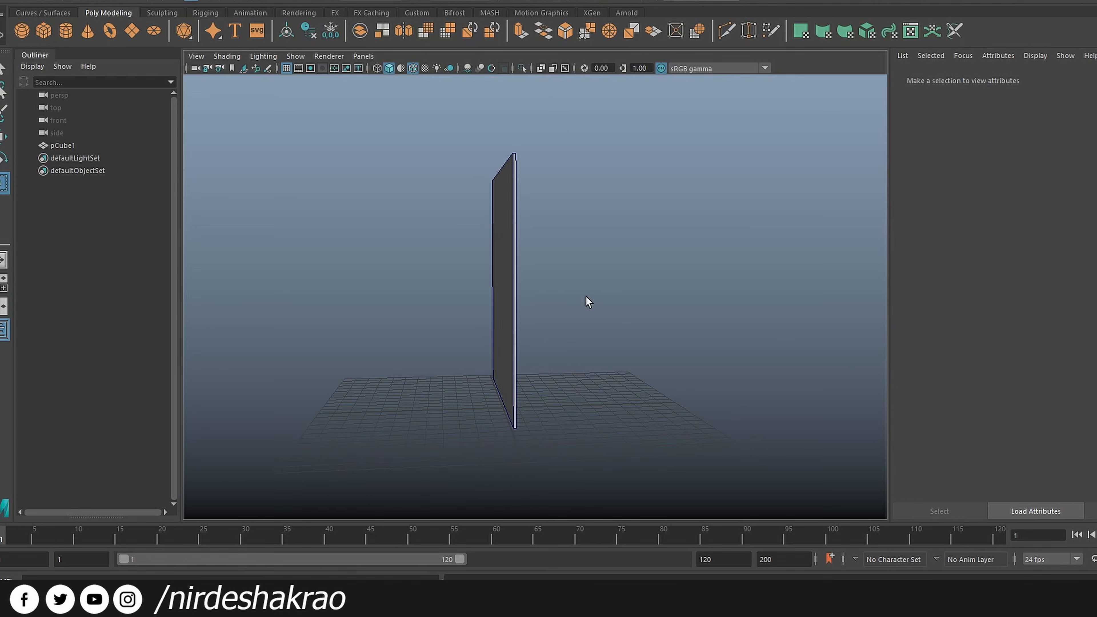
{"action": "left_click_drag", "start_coordinate": [589, 302], "coordinate": [718, 302]}
{"action": "left_click_drag", "start_coordinate": [551, 387], "coordinate": [734, 363]}
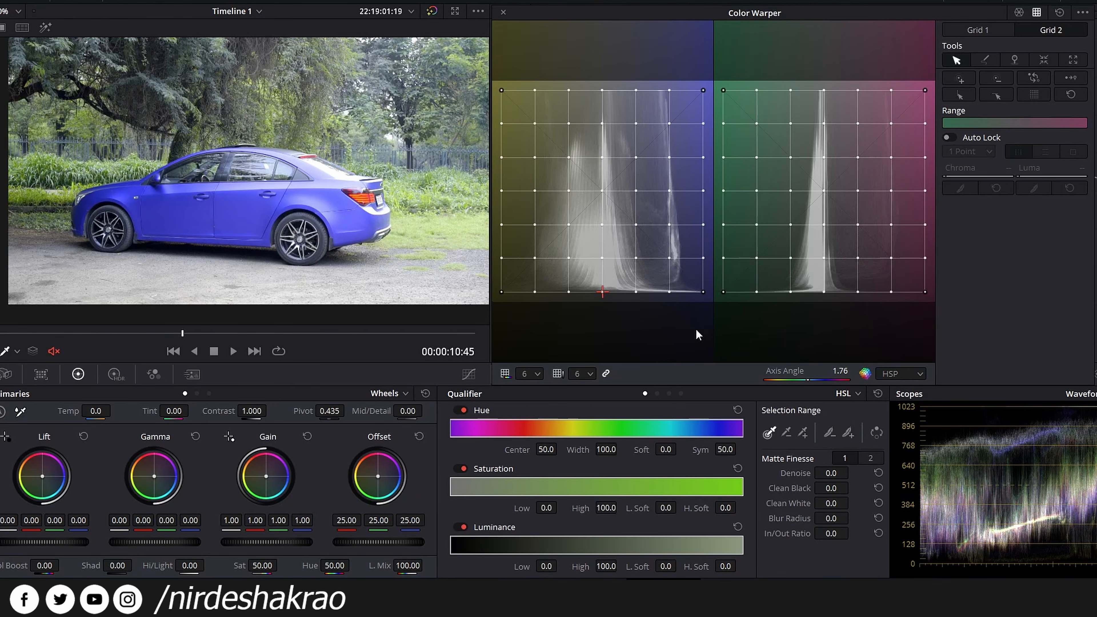
- Try rotating the grids' axis angle to -29.81 and reset it to 0.00
{"action": "mouse_move", "coordinate": [840, 371]}
{"action": "left_mouse_down"}
{"action": "mouse_move", "coordinate": [816, 371]}
{"action": "mouse_move", "coordinate": [864, 371]}
{"action": "mouse_move", "coordinate": [818, 371]}
{"action": "mouse_move", "coordinate": [827, 371]}
{"action": "left_mouse_up"}
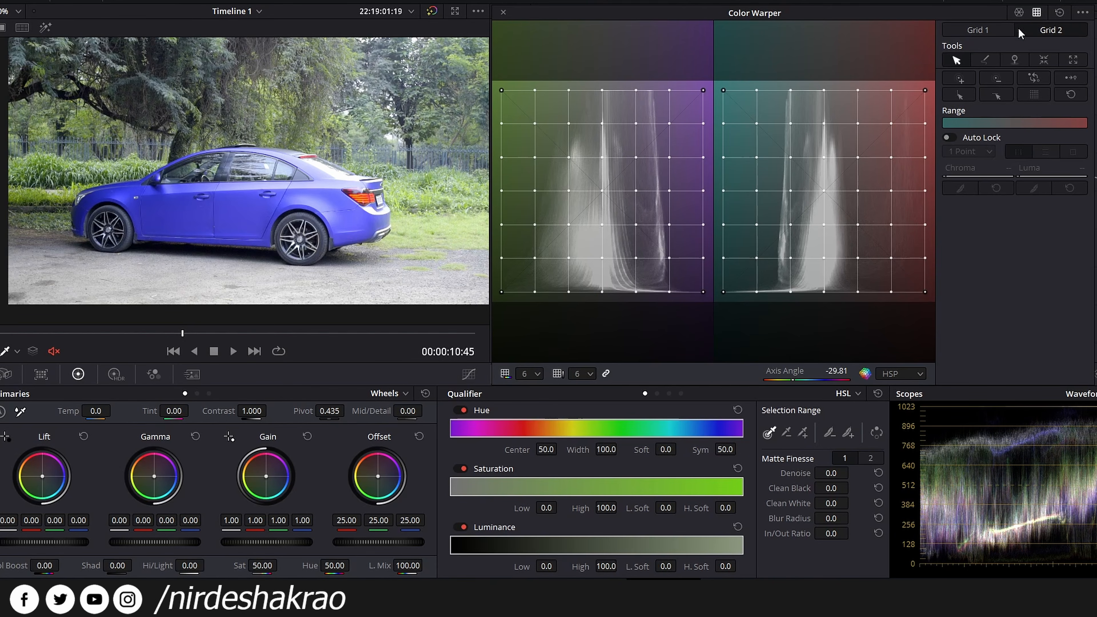
{"action": "left_click", "coordinate": [1062, 16]}
{"action": "left_click", "coordinate": [1064, 13]}
{"action": "double_click", "coordinate": [789, 371]}
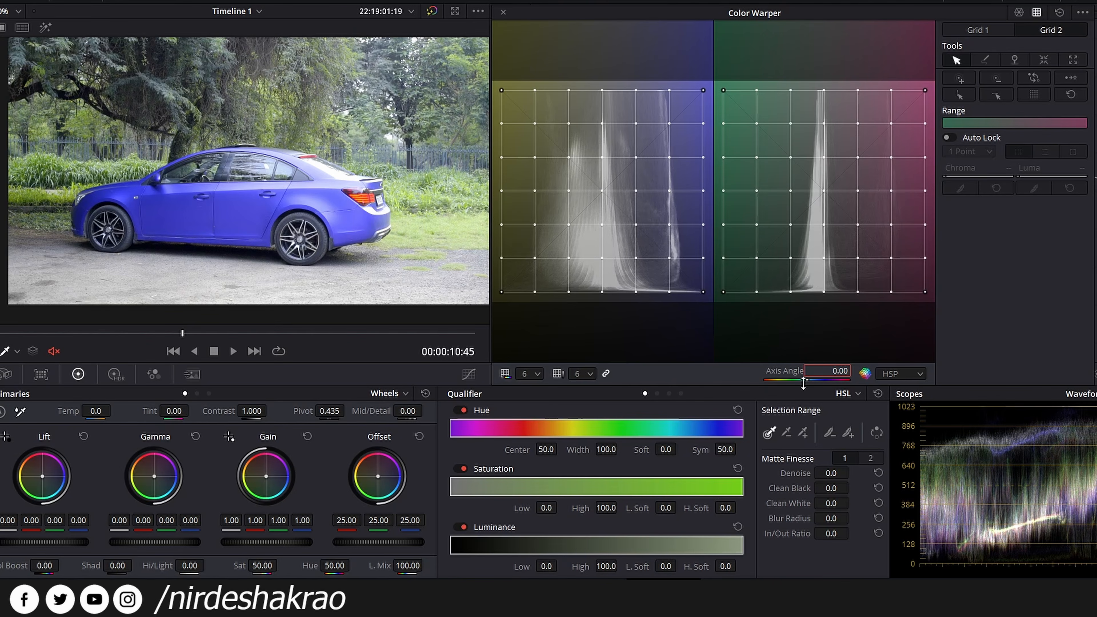
- Rotate the grids' axis angle through -80.60, -62.21, 67.86, -12.13 and -16.99, and reset it to 0.00
{"action": "left_click_drag", "start_coordinate": [808, 380], "coordinate": [768, 380]}
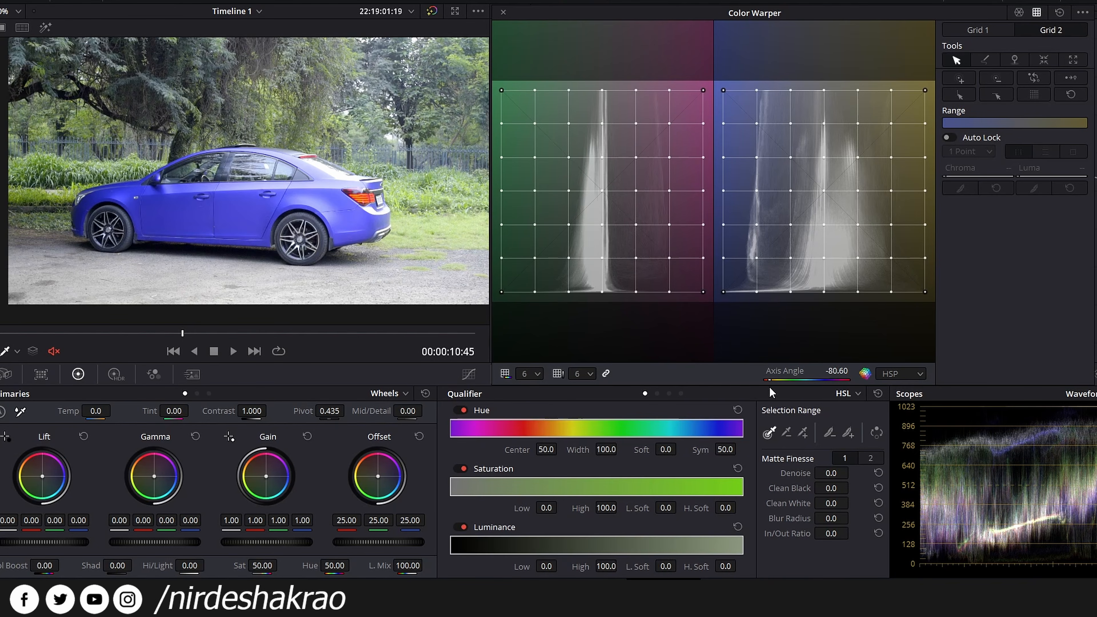
{"action": "left_click_drag", "start_coordinate": [770, 381], "coordinate": [778, 381]}
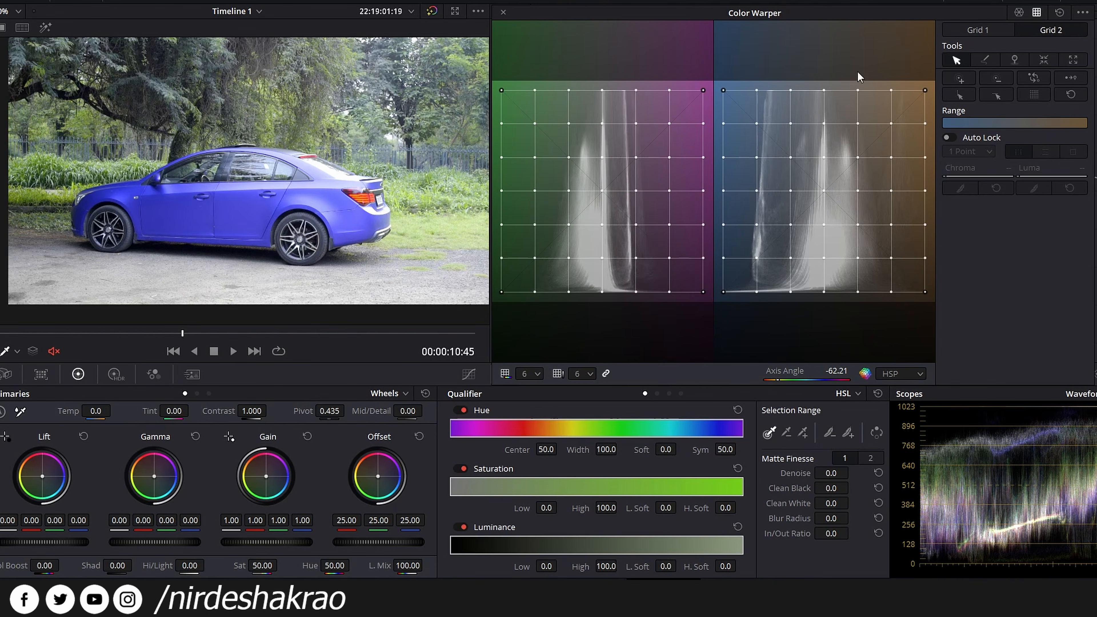
{"action": "left_click_drag", "start_coordinate": [779, 380], "coordinate": [838, 381]}
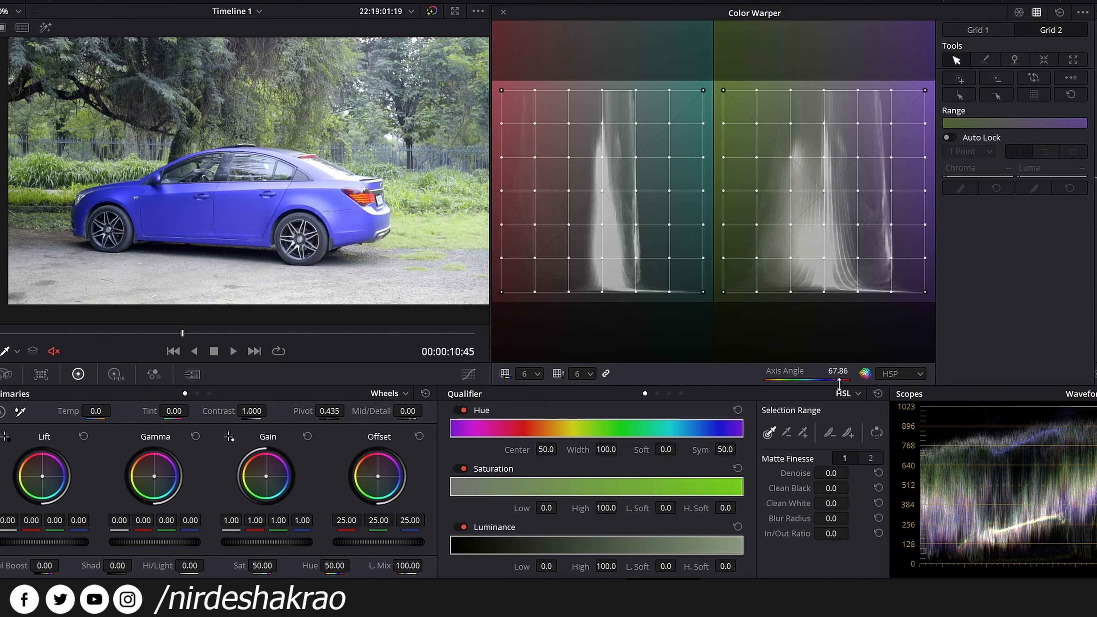
{"action": "left_click_drag", "start_coordinate": [844, 379], "coordinate": [801, 379]}
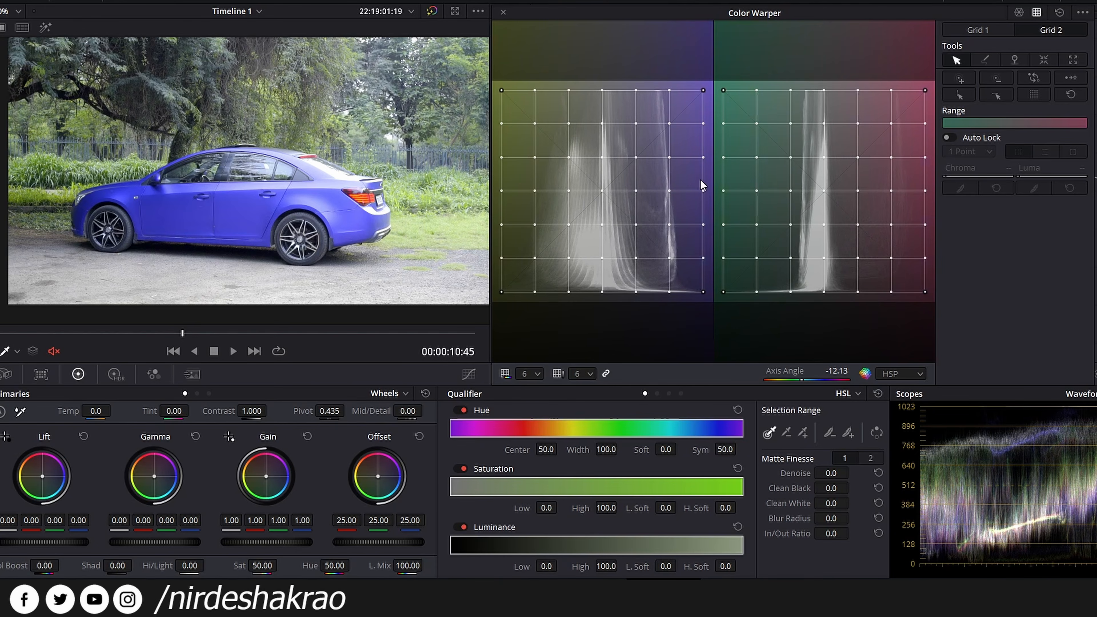
{"action": "mouse_move", "coordinate": [801, 380]}
{"action": "left_mouse_down"}
{"action": "mouse_move", "coordinate": [780, 380]}
{"action": "mouse_move", "coordinate": [849, 381]}
{"action": "mouse_move", "coordinate": [773, 381]}
{"action": "mouse_move", "coordinate": [799, 380]}
{"action": "left_mouse_up"}
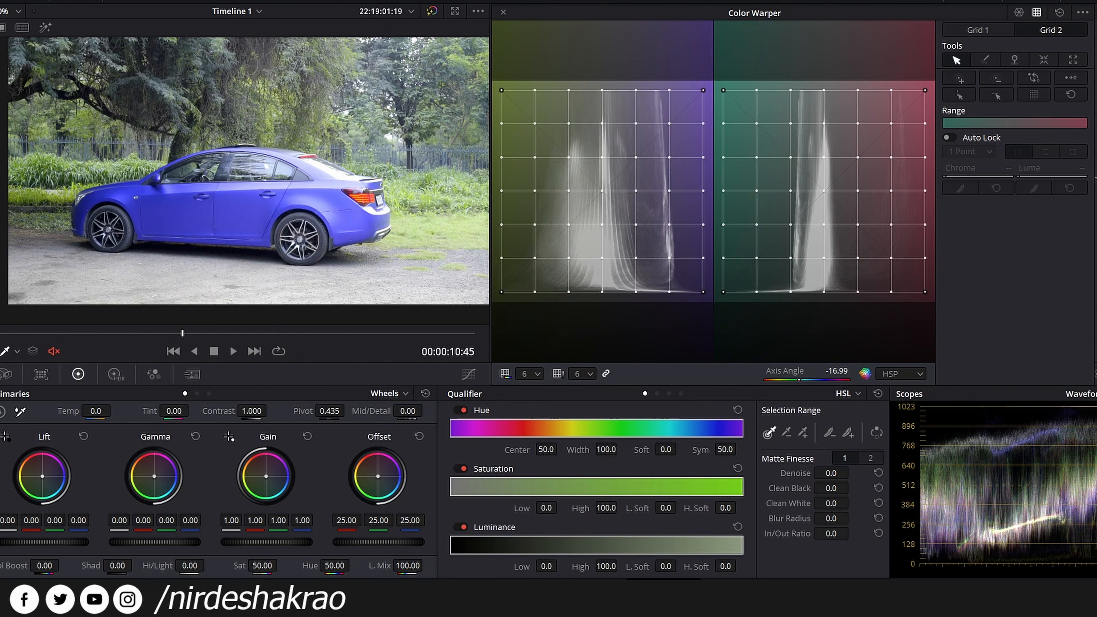
{"action": "double_click", "coordinate": [785, 371]}
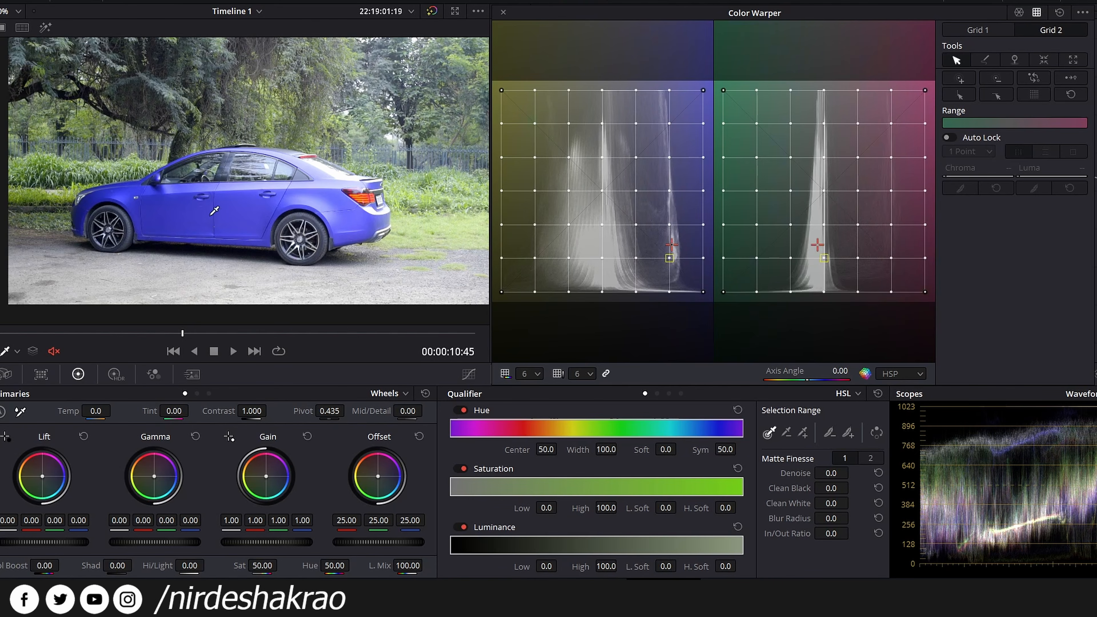
- Try shifting the car's blue in Grid 2 to chroma -0.05 and a point to luma 0.77, and reset the Color Warper
{"action": "left_click", "coordinate": [252, 202]}
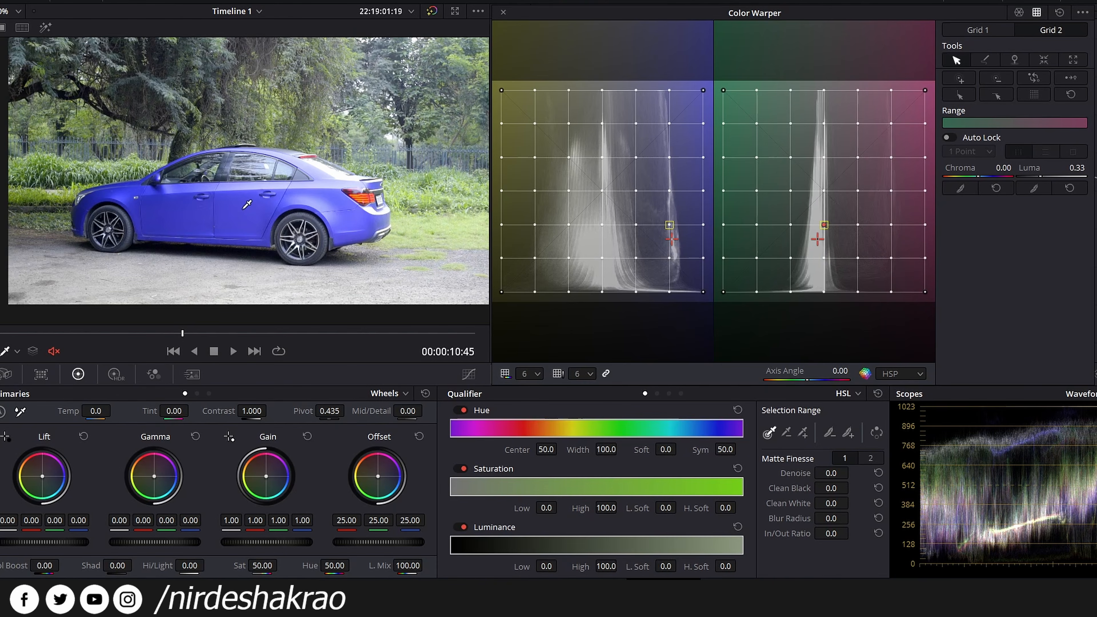
{"action": "left_click_drag", "start_coordinate": [247, 204], "coordinate": [240, 99]}
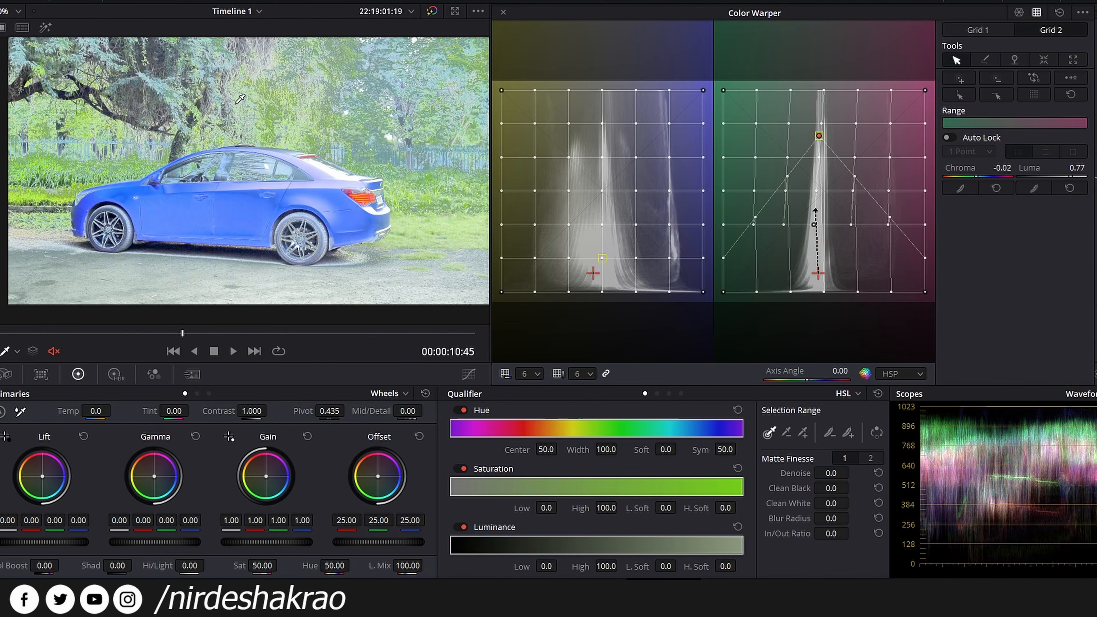
{"action": "key", "text": "ctrl+z"}
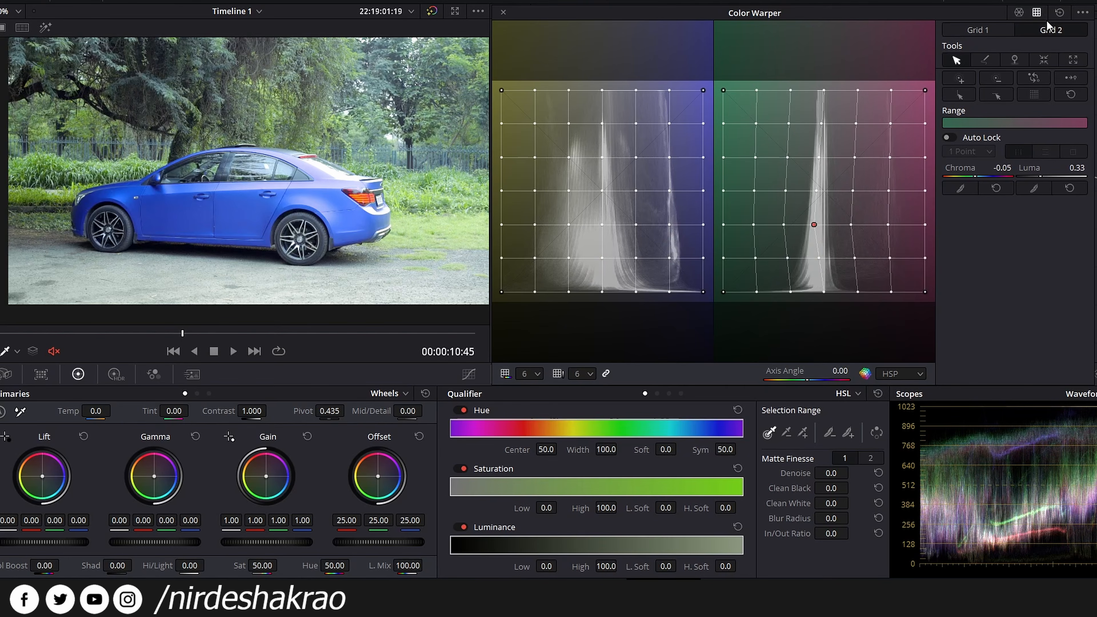
{"action": "left_click", "coordinate": [1063, 12]}
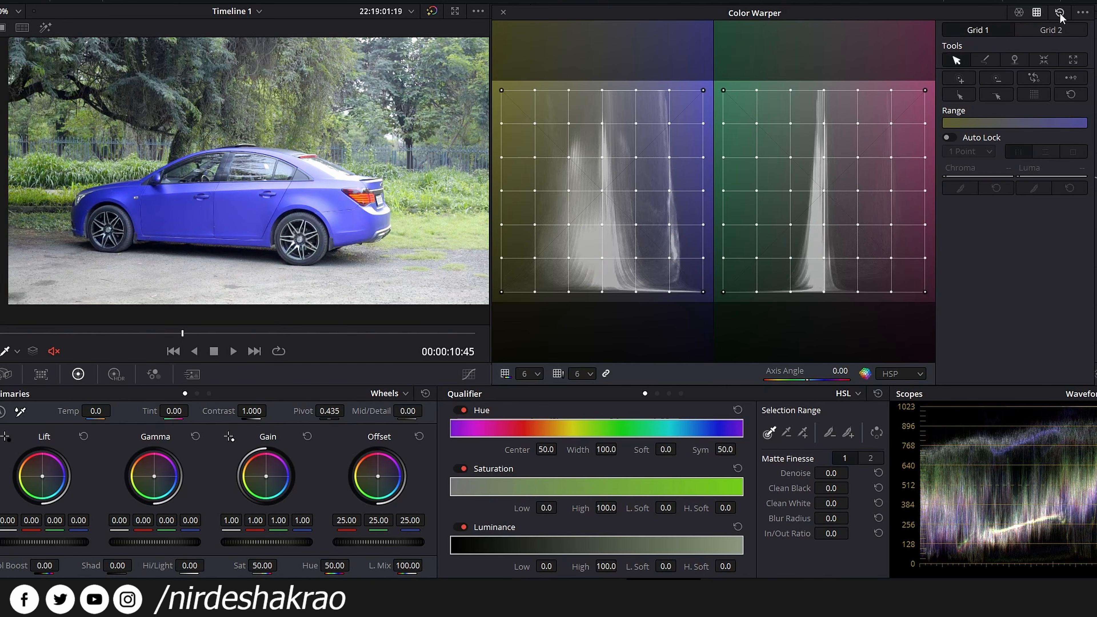
- Try shifting the car's neutral point in Grid 2 to chroma 0.02 and luma 0.43, and reset the grids
{"action": "left_click", "coordinate": [1049, 34]}
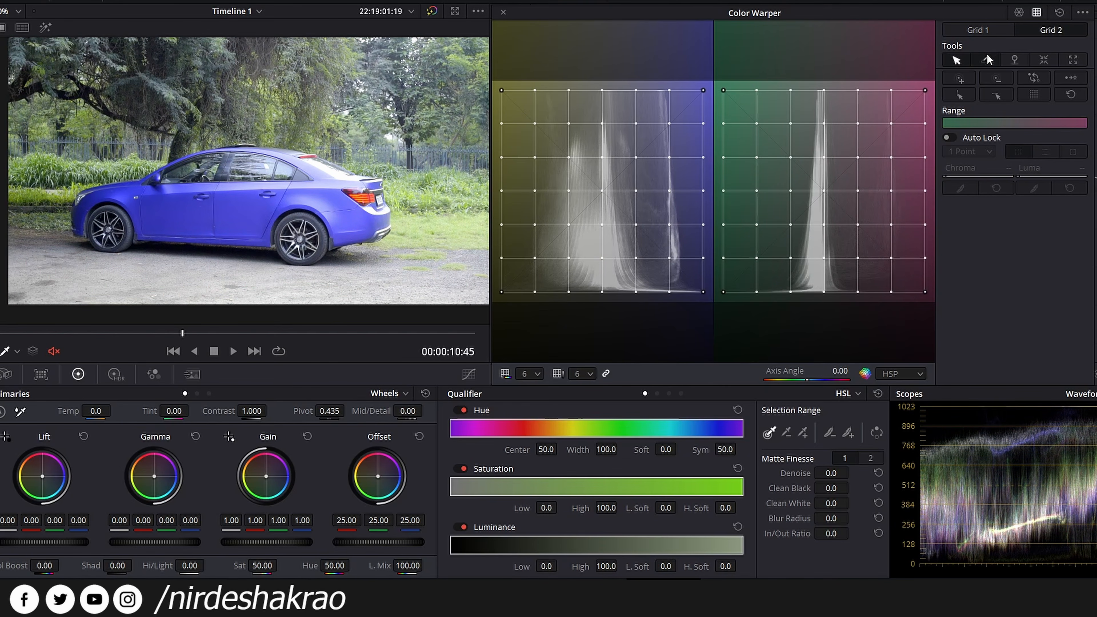
{"action": "left_click", "coordinate": [982, 38]}
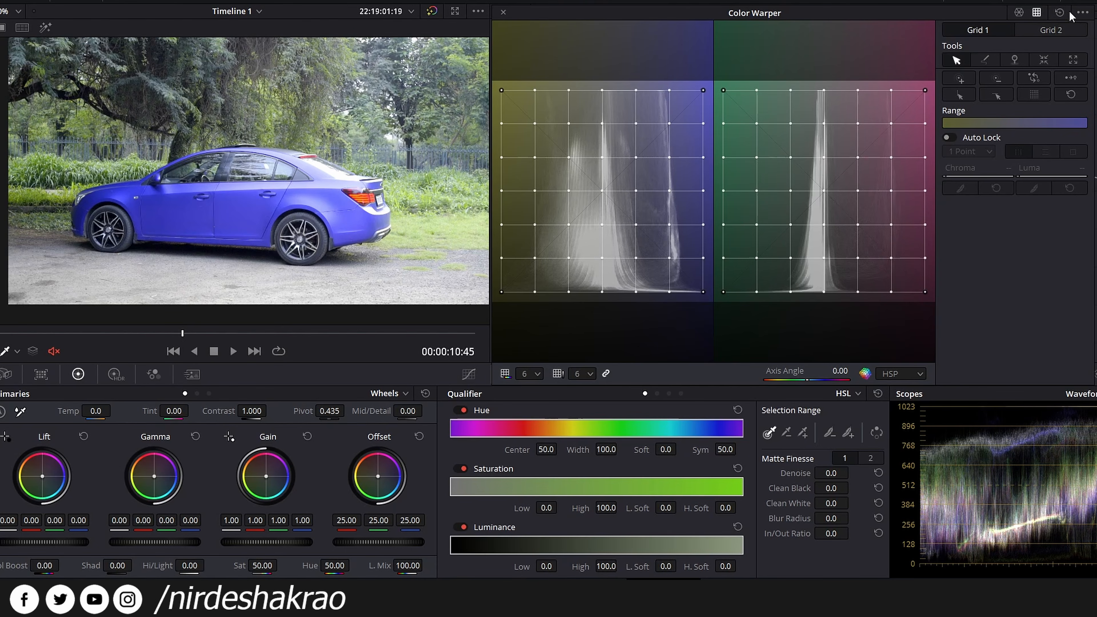
{"action": "left_click", "coordinate": [1054, 32]}
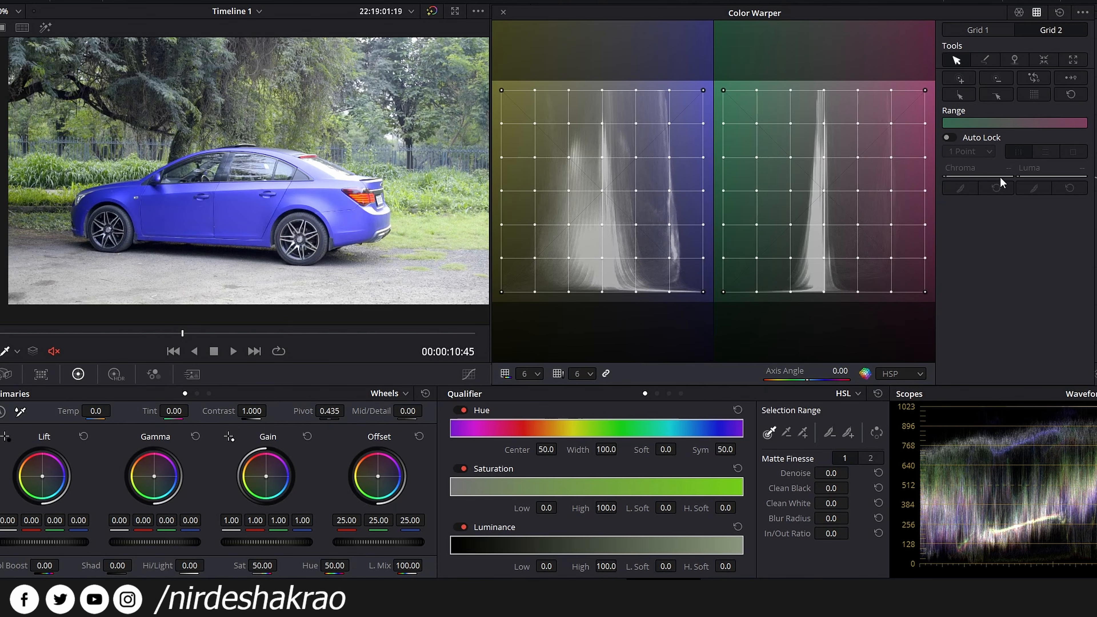
{"action": "left_click", "coordinate": [230, 216]}
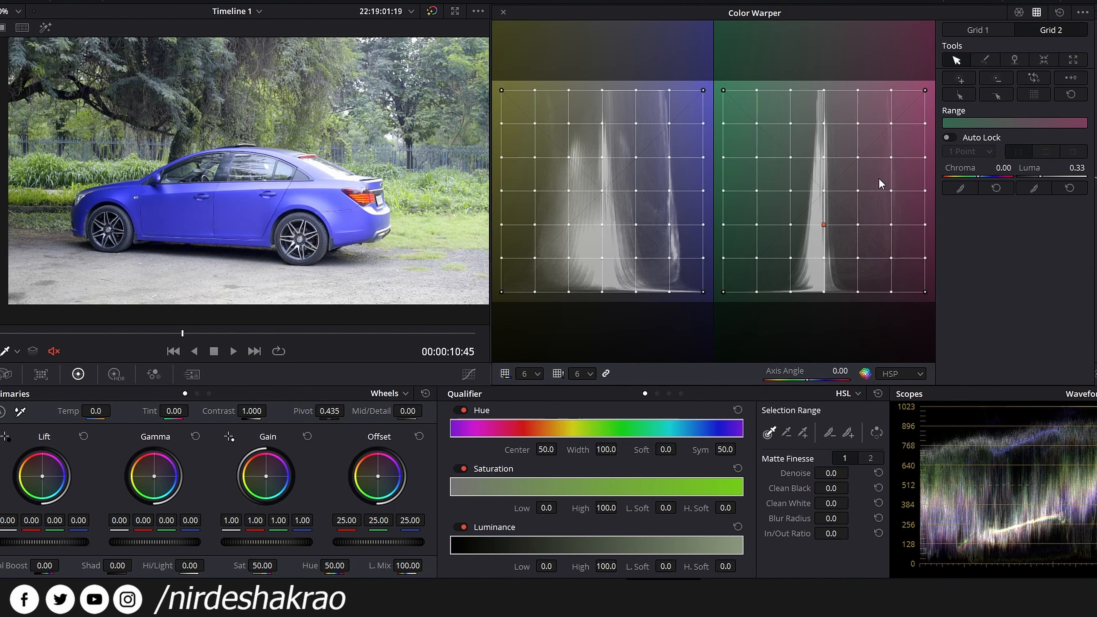
{"action": "left_click_drag", "start_coordinate": [977, 173], "coordinate": [1048, 175]}
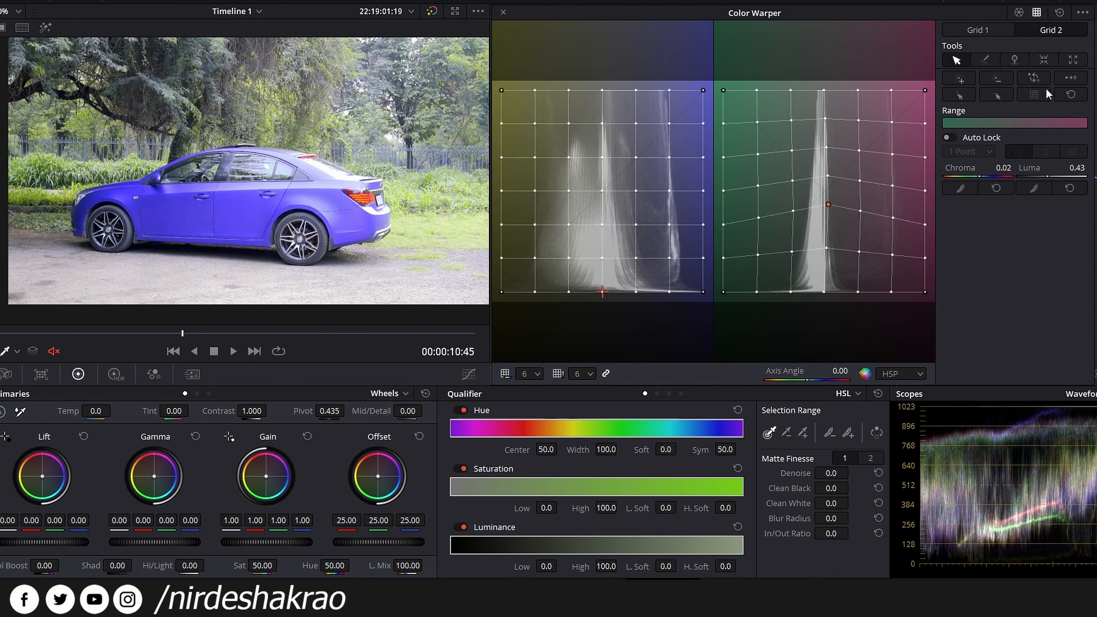
{"action": "left_click", "coordinate": [1060, 13]}
{"action": "left_click", "coordinate": [993, 31]}
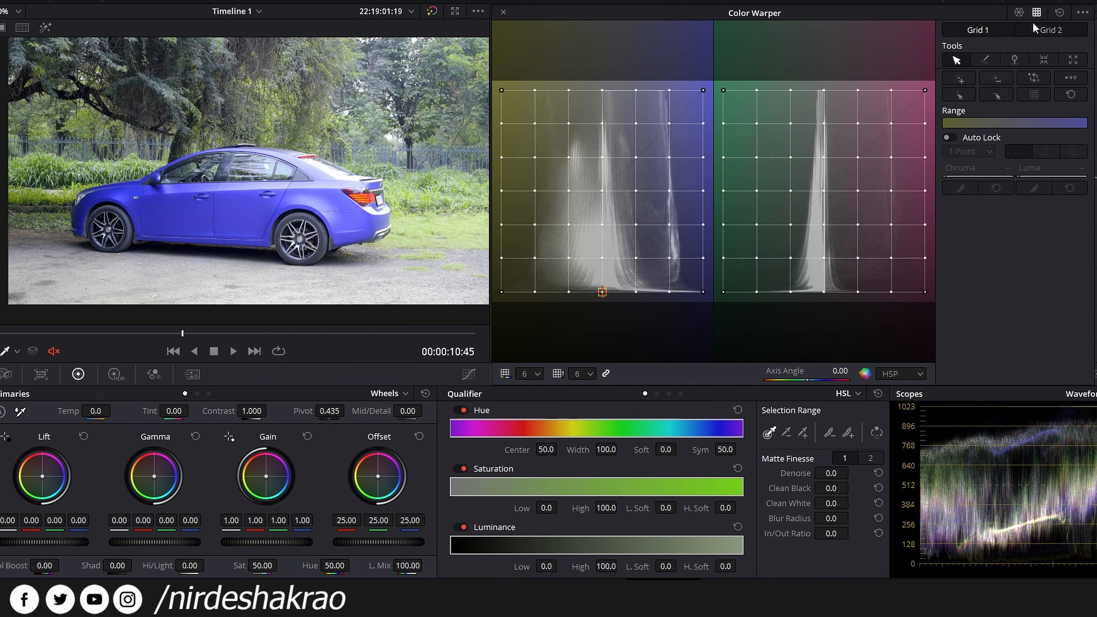
- Switch the Color Warper to the hue-saturation grid and shift the car's blue paint to green
{"action": "left_click", "coordinate": [1019, 13]}
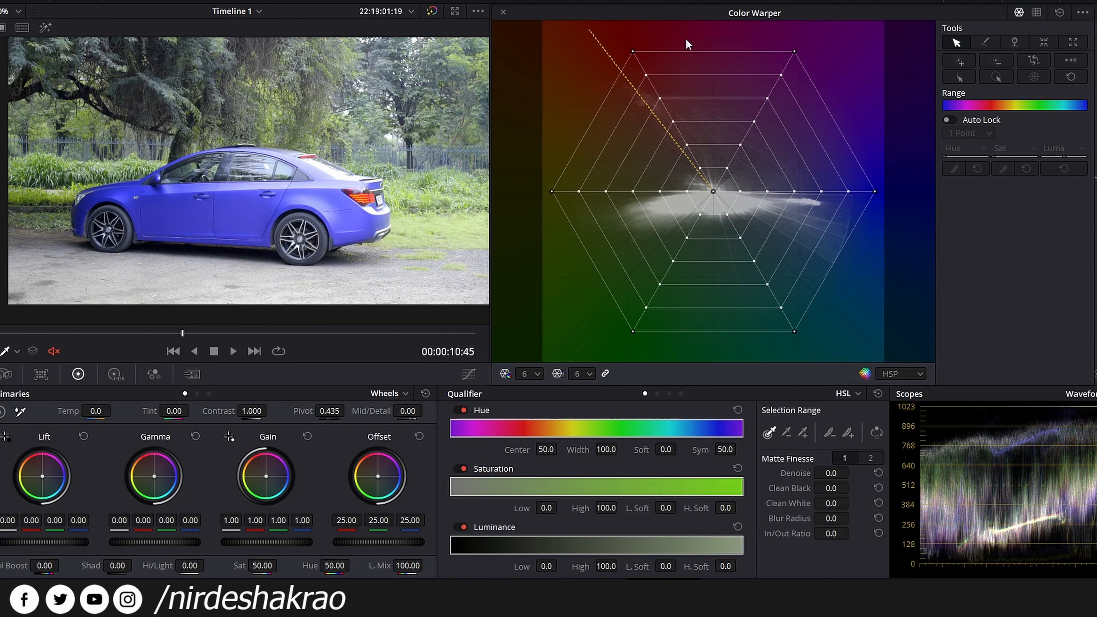
{"action": "left_click_drag", "start_coordinate": [733, 17], "coordinate": [735, 208]}
{"action": "left_click_drag", "start_coordinate": [655, 206], "coordinate": [654, 14]}
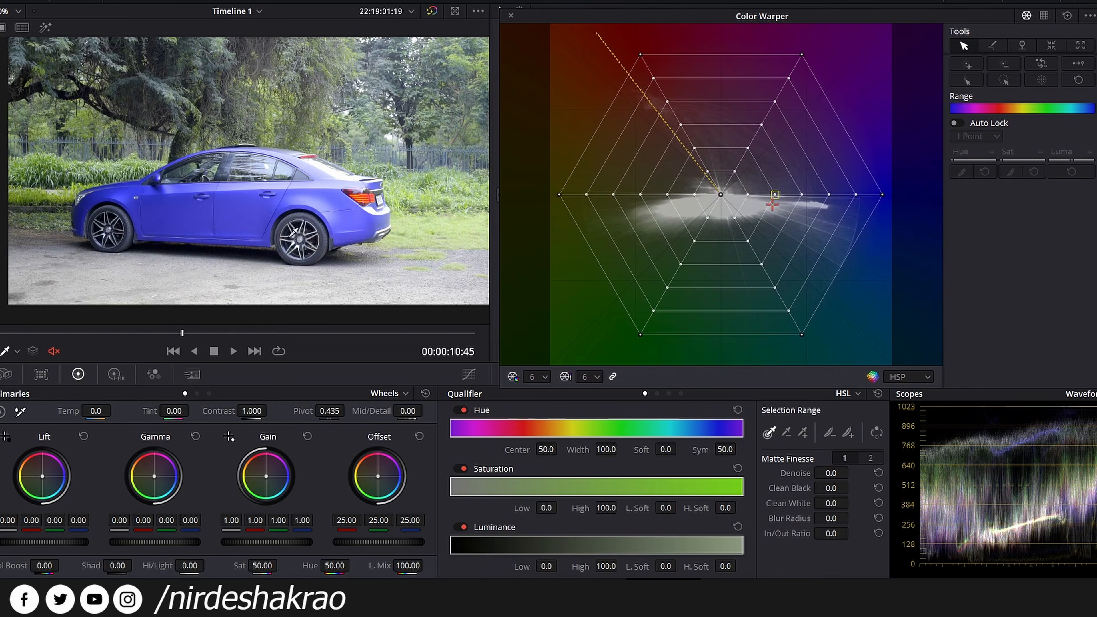
{"action": "left_click", "coordinate": [248, 217]}
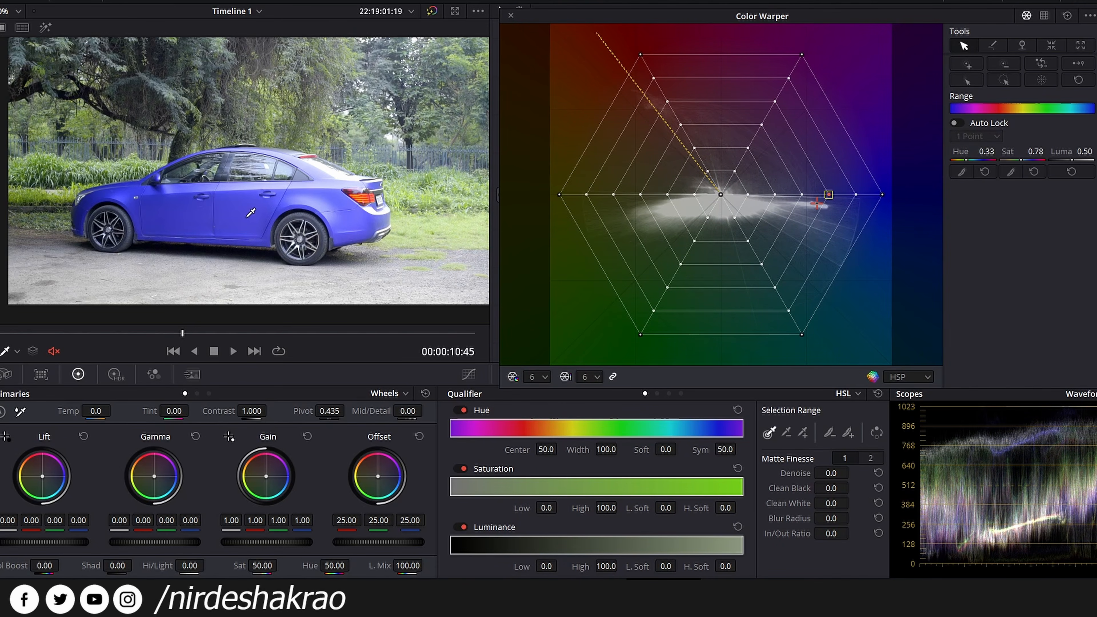
{"action": "left_click_drag", "start_coordinate": [243, 212], "coordinate": [72, 232]}
{"action": "left_click_drag", "start_coordinate": [149, 214], "coordinate": [278, 232]}
- Recolor the green plants behind the car to saturated magenta, shifting further foliage tones to hue 0.04, saturation 0.72 and hue 0.10, saturation 0.88
{"action": "scroll", "coordinate": [247, 168], "scroll_direction": "up", "scroll_amount": 5}
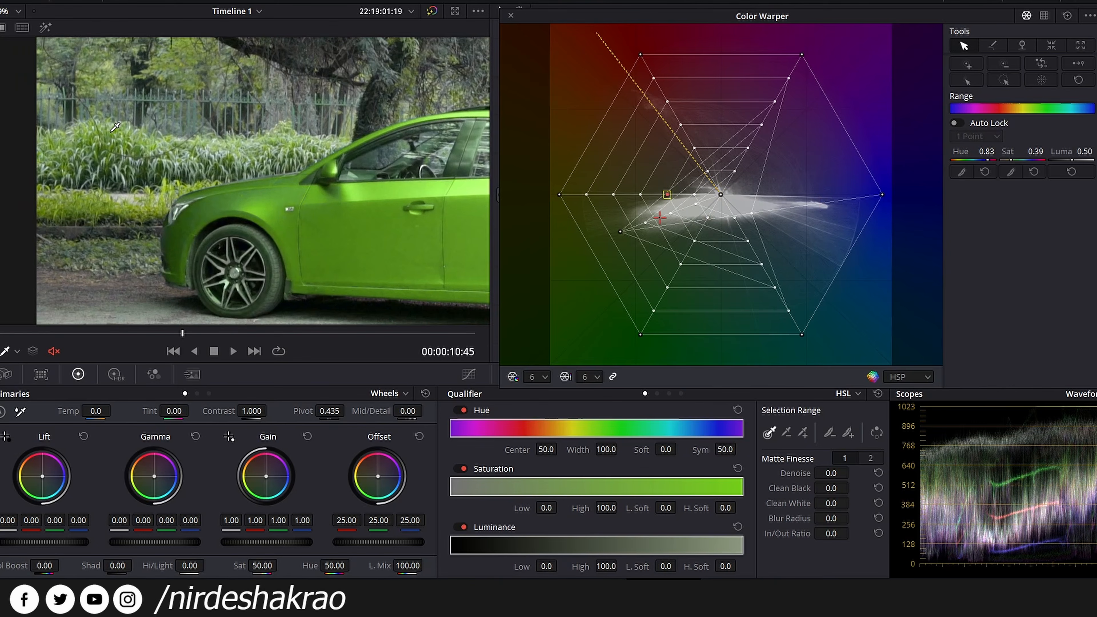
{"action": "left_click_drag", "start_coordinate": [115, 127], "coordinate": [221, 114]}
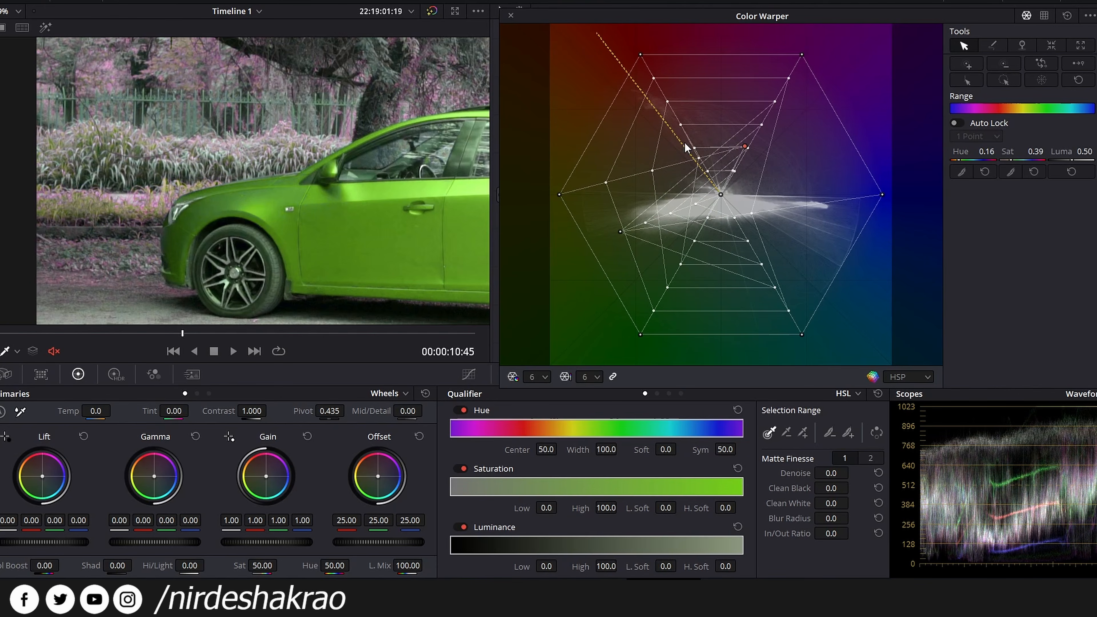
{"action": "left_click_drag", "start_coordinate": [744, 146], "coordinate": [784, 87]}
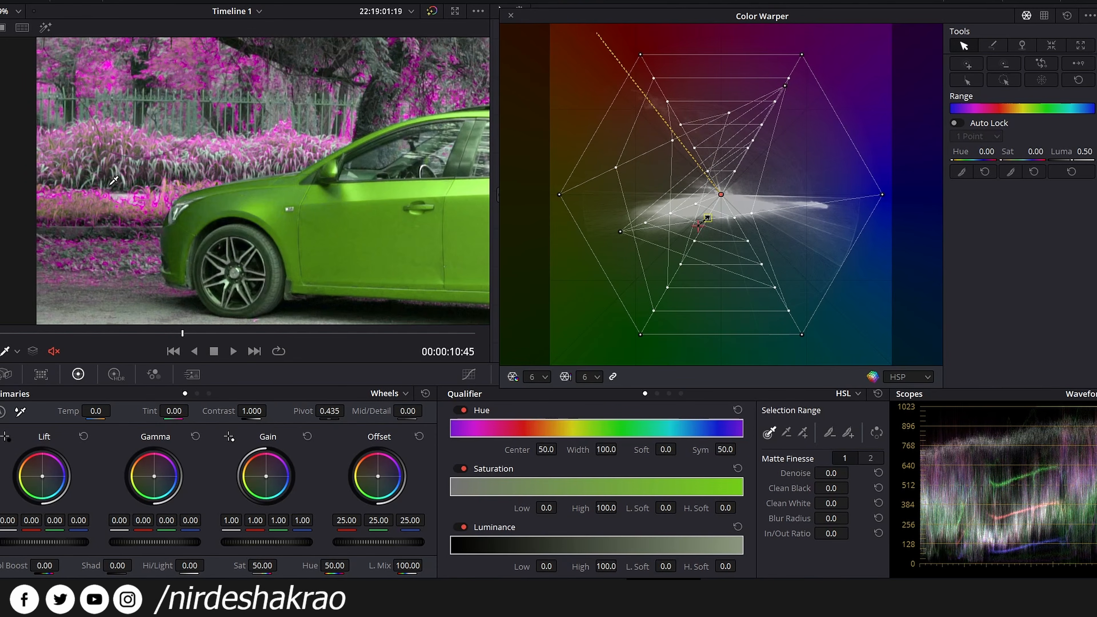
{"action": "left_click_drag", "start_coordinate": [106, 182], "coordinate": [89, 63]}
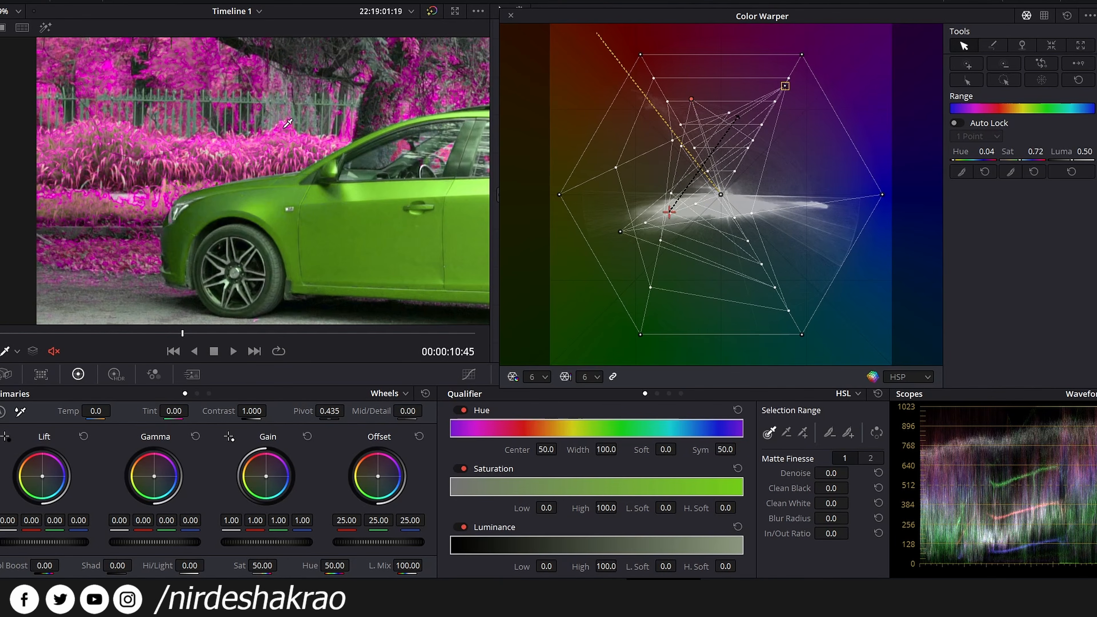
{"action": "left_click_drag", "start_coordinate": [286, 124], "coordinate": [239, 108]}
- Shift the overhanging tree's gray-green leaves to orange-red at hue 0.99 and saturation 1.05
{"action": "scroll", "coordinate": [317, 201], "scroll_direction": "down", "scroll_amount": 3}
{"action": "scroll", "coordinate": [216, 164], "scroll_direction": "up", "scroll_amount": 5}
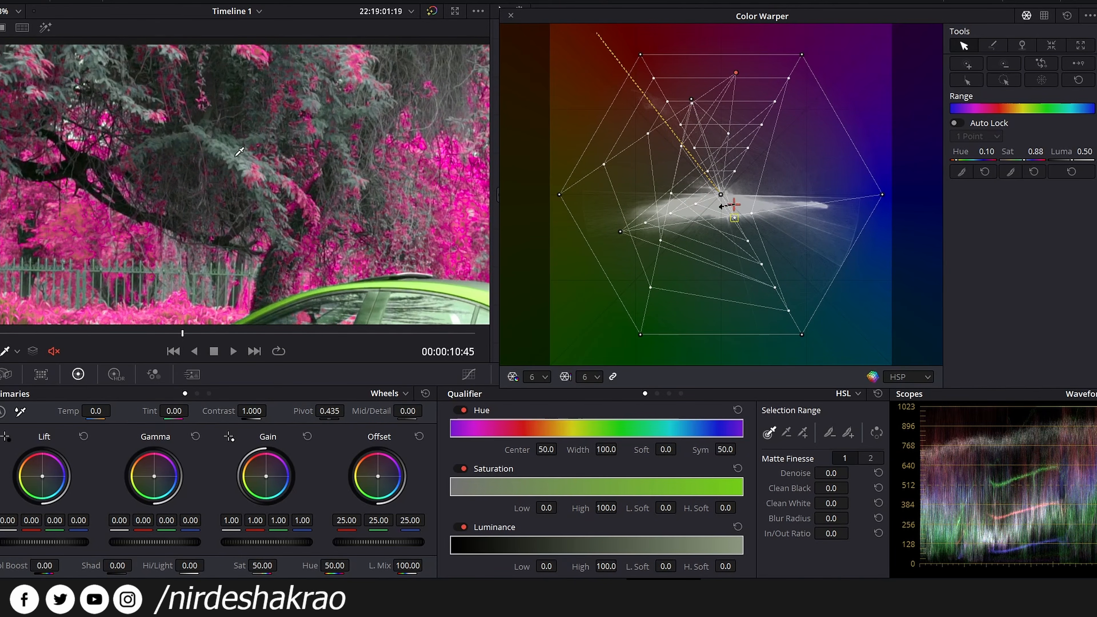
{"action": "left_click_drag", "start_coordinate": [236, 157], "coordinate": [130, 8]}
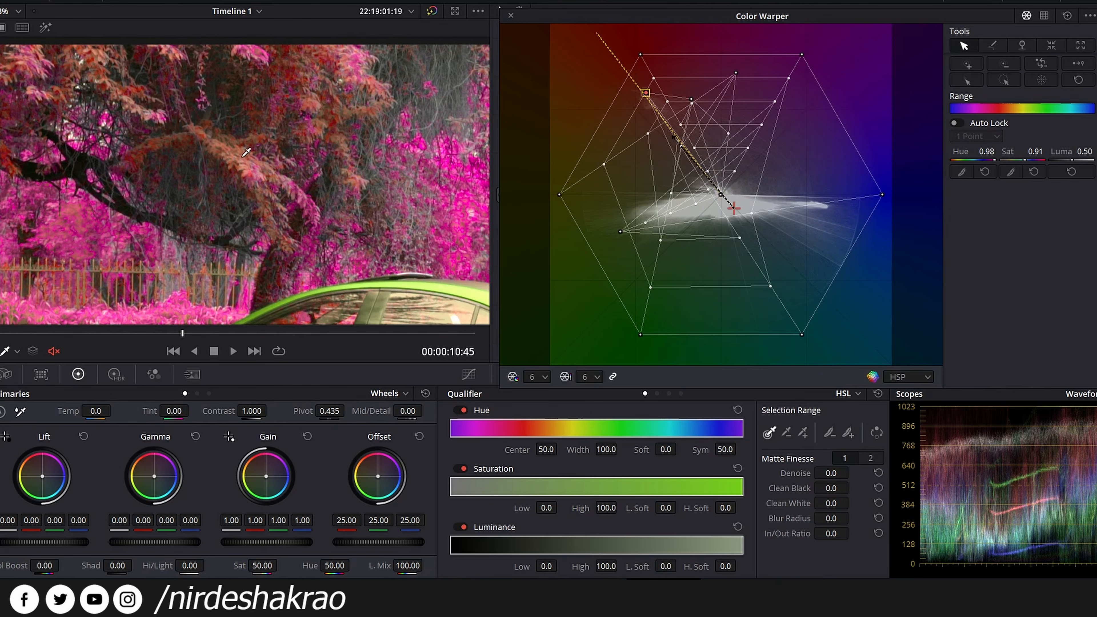
{"action": "left_click_drag", "start_coordinate": [248, 161], "coordinate": [239, 127]}
{"action": "scroll", "coordinate": [306, 244], "scroll_direction": "down", "scroll_amount": 1}
{"action": "scroll", "coordinate": [305, 243], "scroll_direction": "down", "scroll_amount": 3}
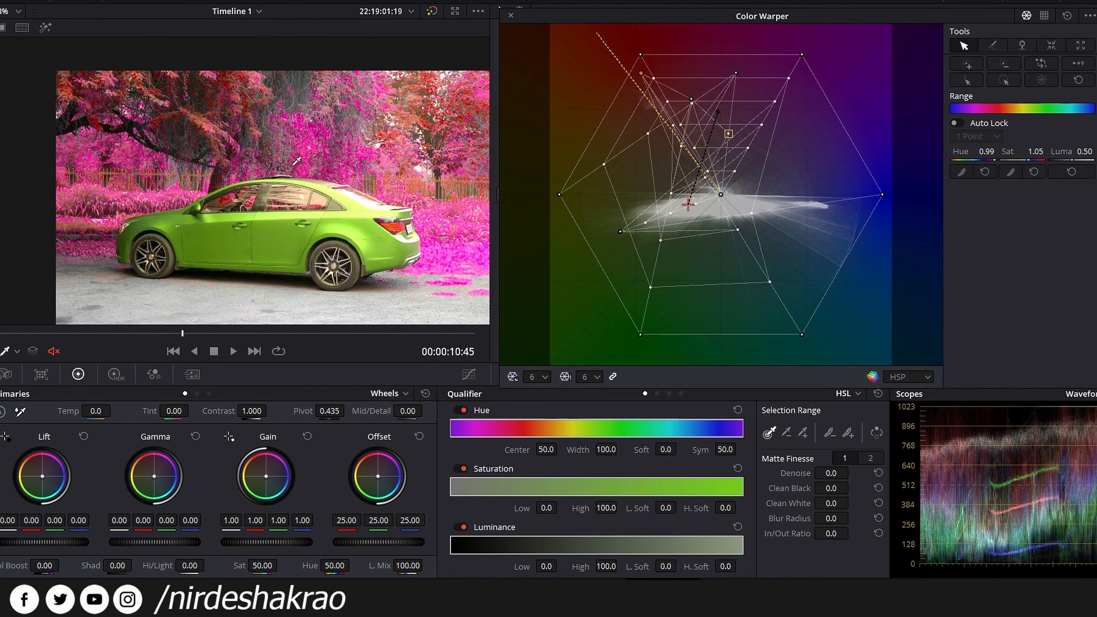
- Check the whole recolored frame and compare it with the ungraded image by toggling the grade bypass
{"action": "left_click", "coordinate": [292, 82]}
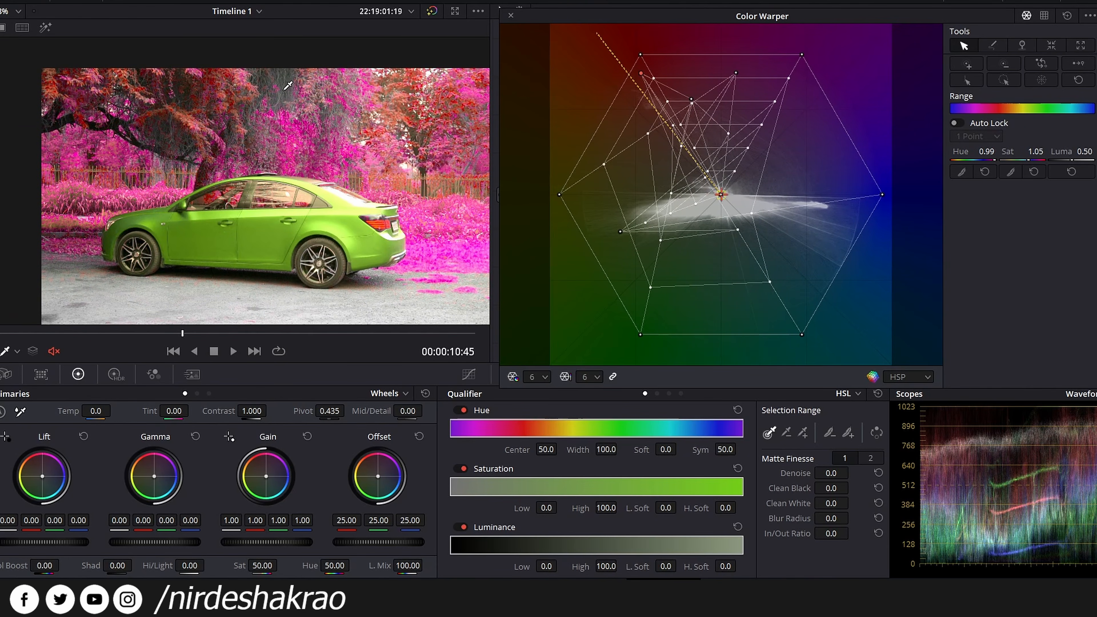
{"action": "left_click", "coordinate": [312, 153]}
{"action": "left_click", "coordinate": [369, 242]}
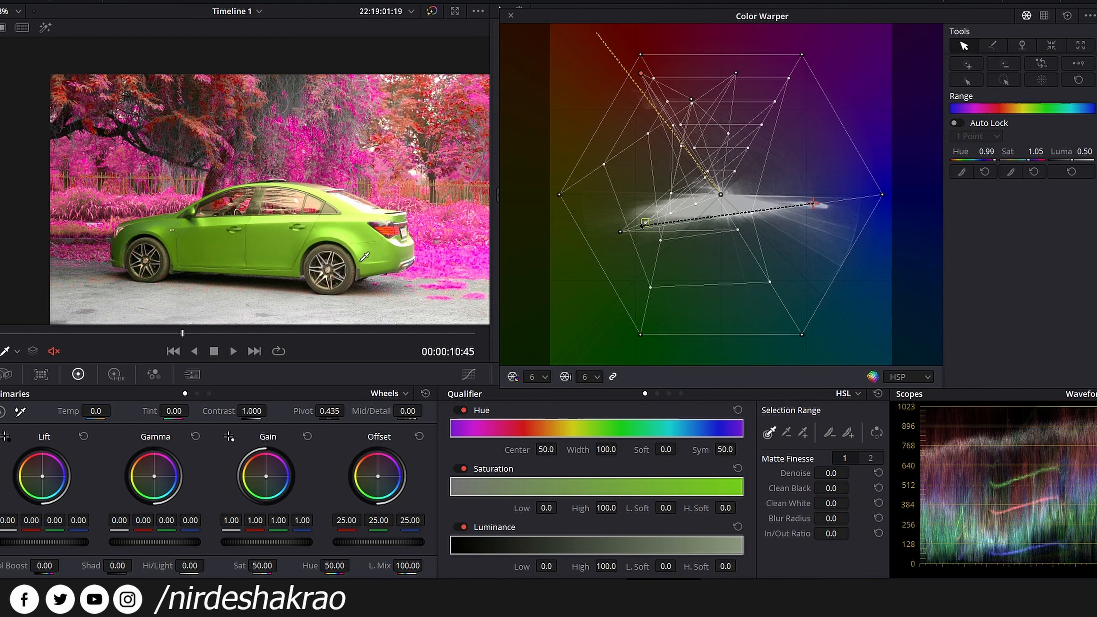
{"action": "scroll", "coordinate": [368, 243], "scroll_direction": "down", "scroll_amount": 4}
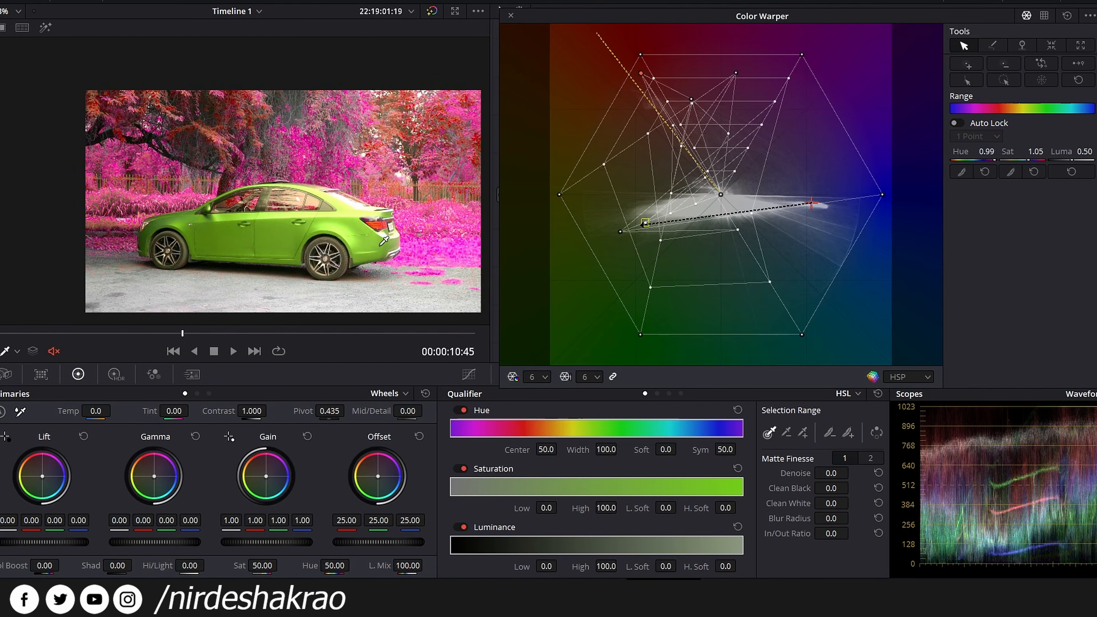
{"action": "key", "text": "shift+d"}
{"action": "key", "text": "shift+d"}
{"action": "key", "text": "shift+d"}
{"action": "key", "text": "shift+d"}
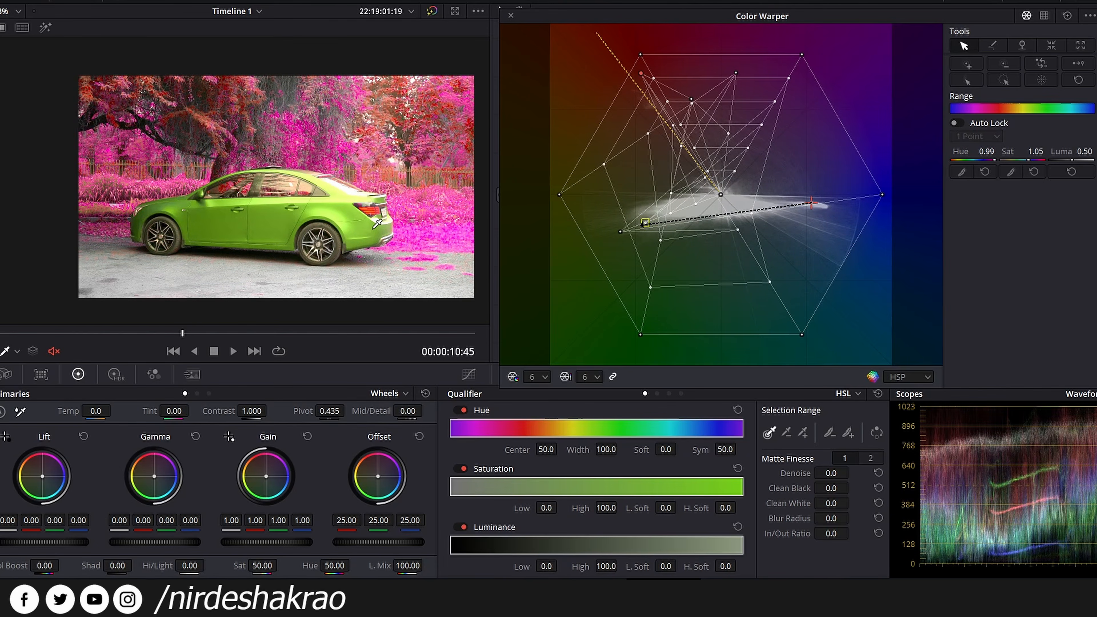
{"action": "key", "text": "shift+d"}
{"action": "key", "text": "shift+d"}
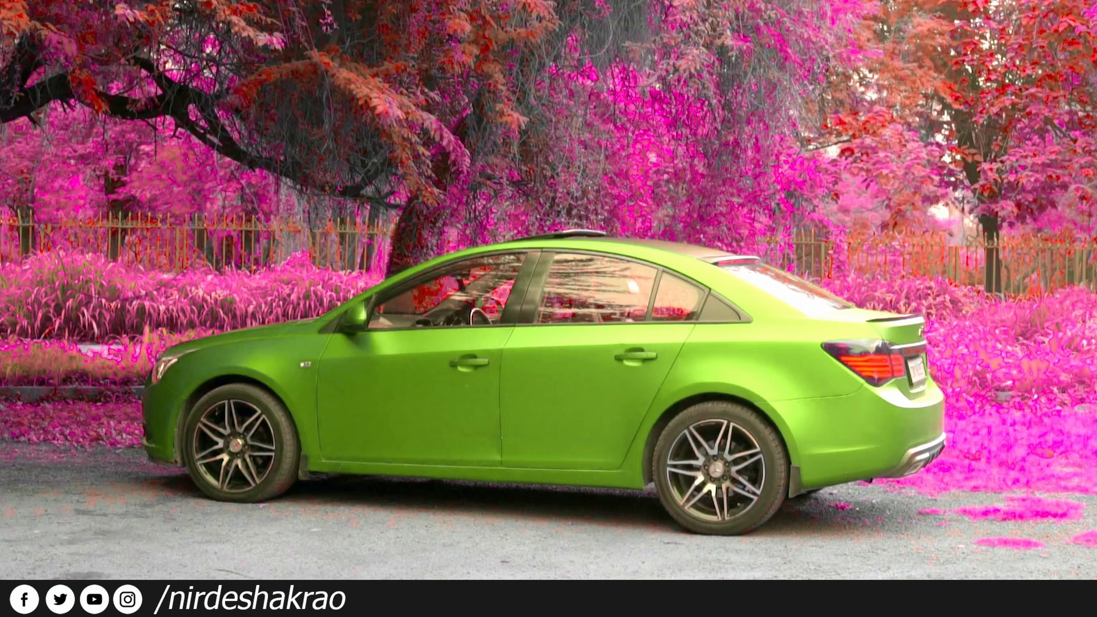
- Compare the graded and ungraded car clip in the full-screen view
{"action": "mouse_move", "coordinate": [373, 229]}
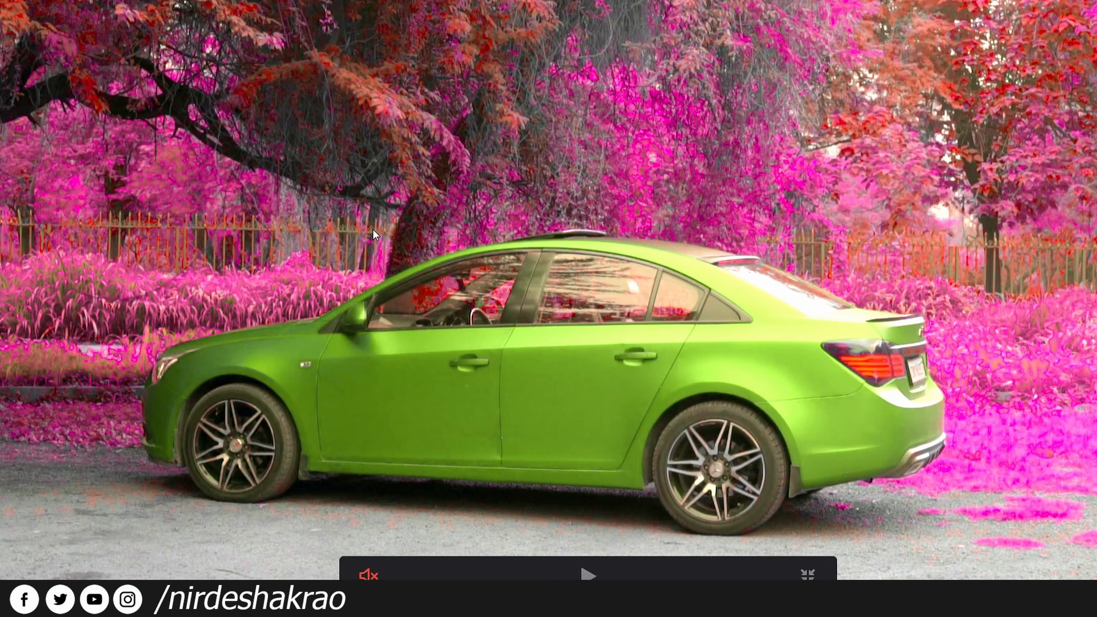
{"action": "key", "text": "shift+d"}
{"action": "key", "text": "shift+d"}
{"action": "key", "text": "shift+d"}
{"action": "key", "text": "shift+d"}
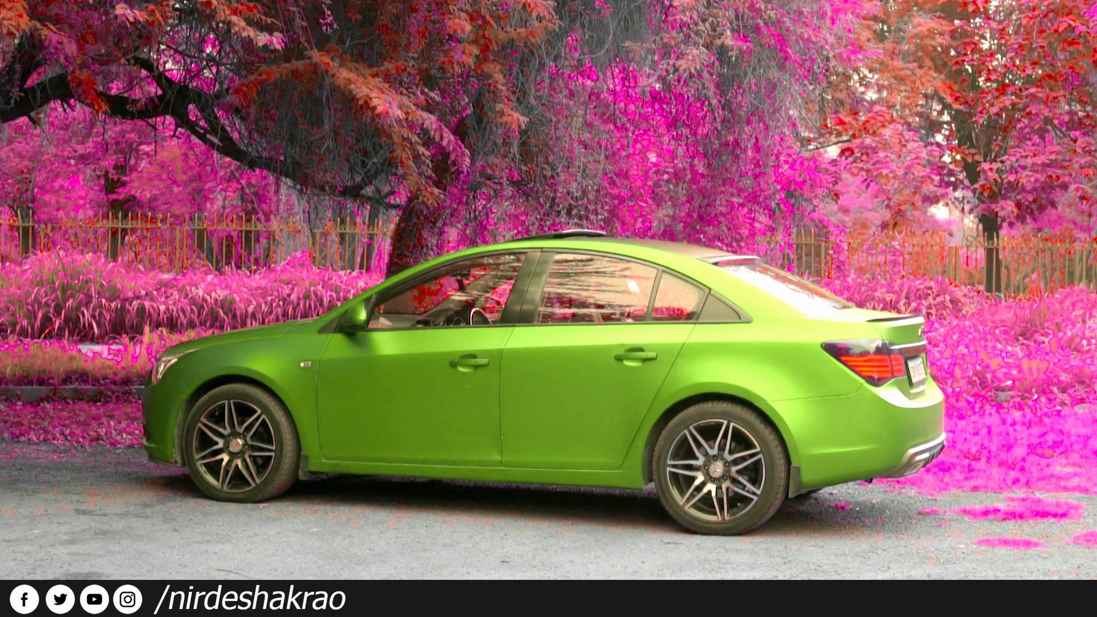
- Leave the full-screen view and adjust node 01's primaries to lift -0.14, gamma 0.03 and gain 1.18
{"action": "key", "text": "Escape"}
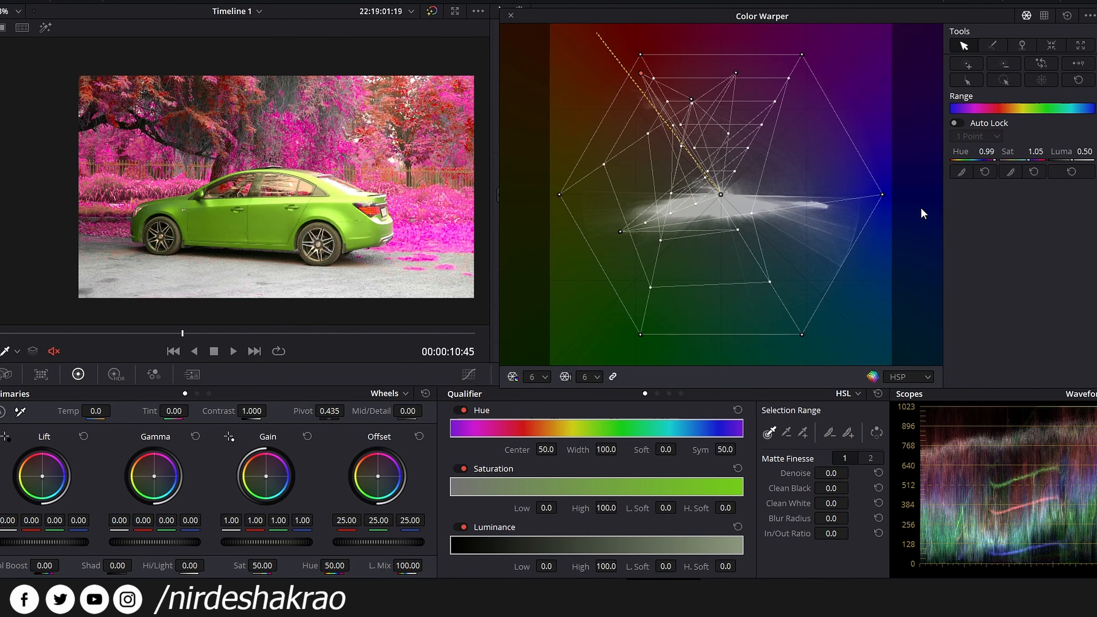
{"action": "left_click_drag", "start_coordinate": [902, 19], "coordinate": [961, 177]}
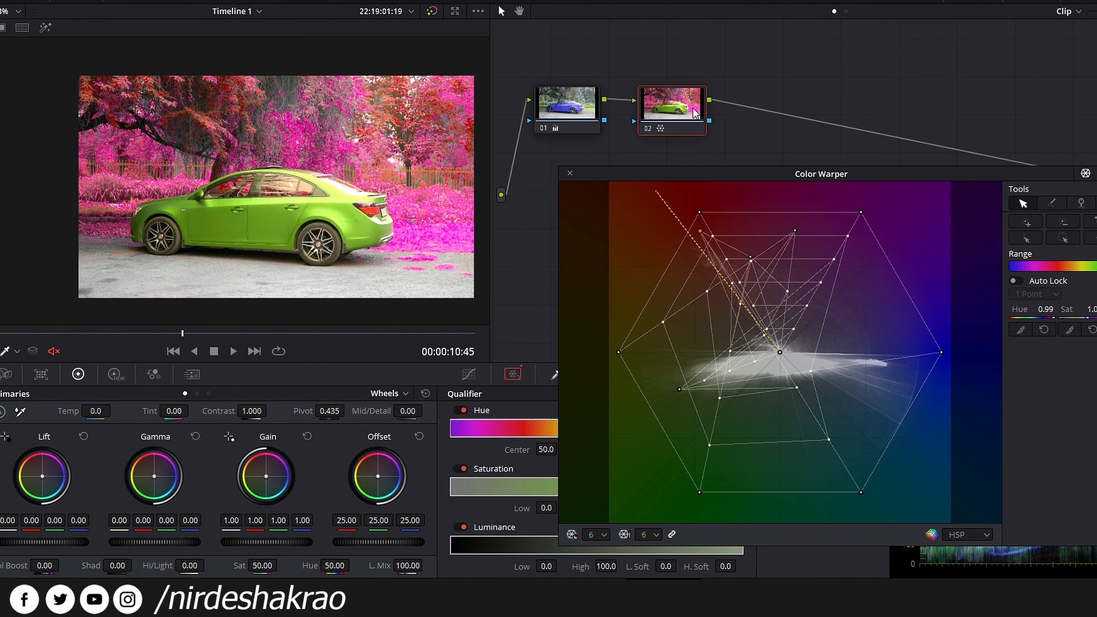
{"action": "left_click_drag", "start_coordinate": [694, 113], "coordinate": [702, 113]}
{"action": "left_click", "coordinate": [578, 115]}
{"action": "left_click_drag", "start_coordinate": [654, 166], "coordinate": [644, 1]}
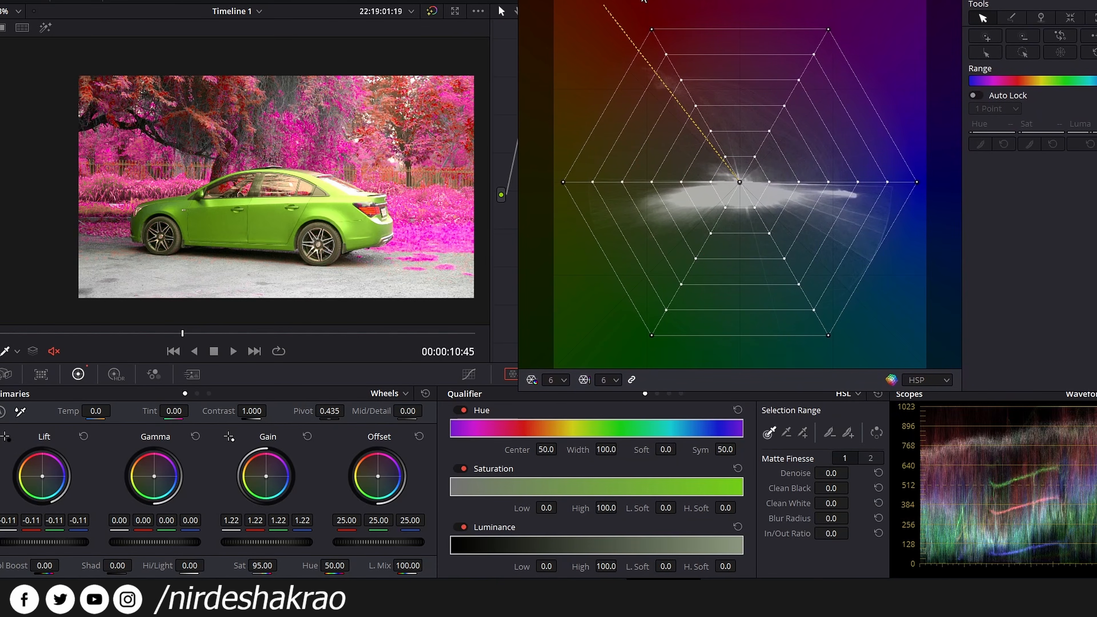
{"action": "scroll", "coordinate": [55, 542], "scroll_direction": "down", "scroll_amount": 4}
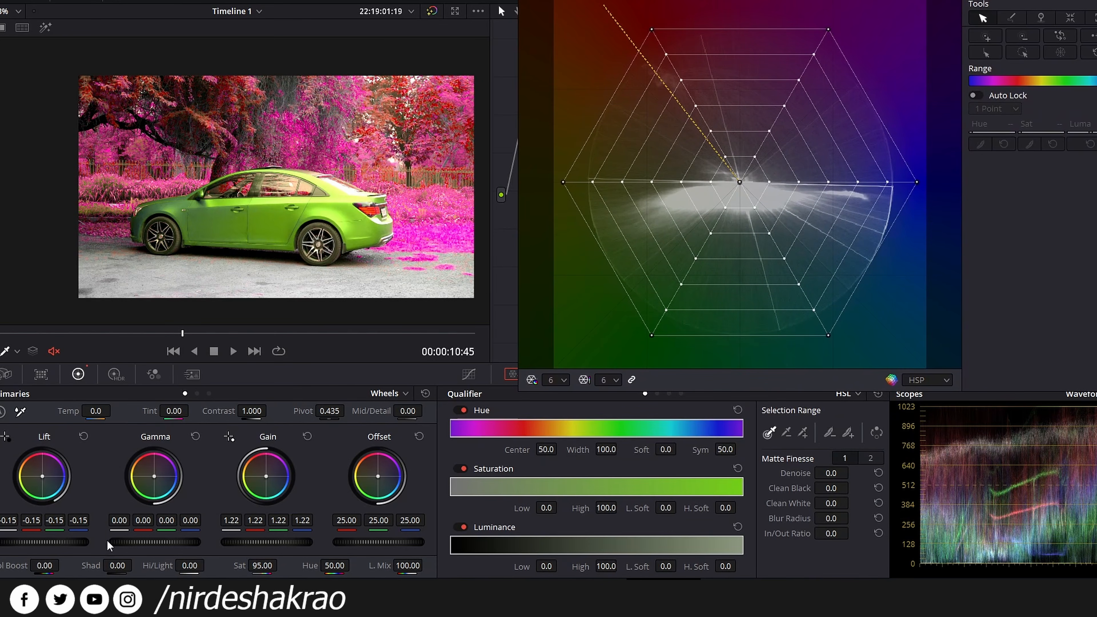
{"action": "scroll", "coordinate": [163, 540], "scroll_direction": "down", "scroll_amount": 2}
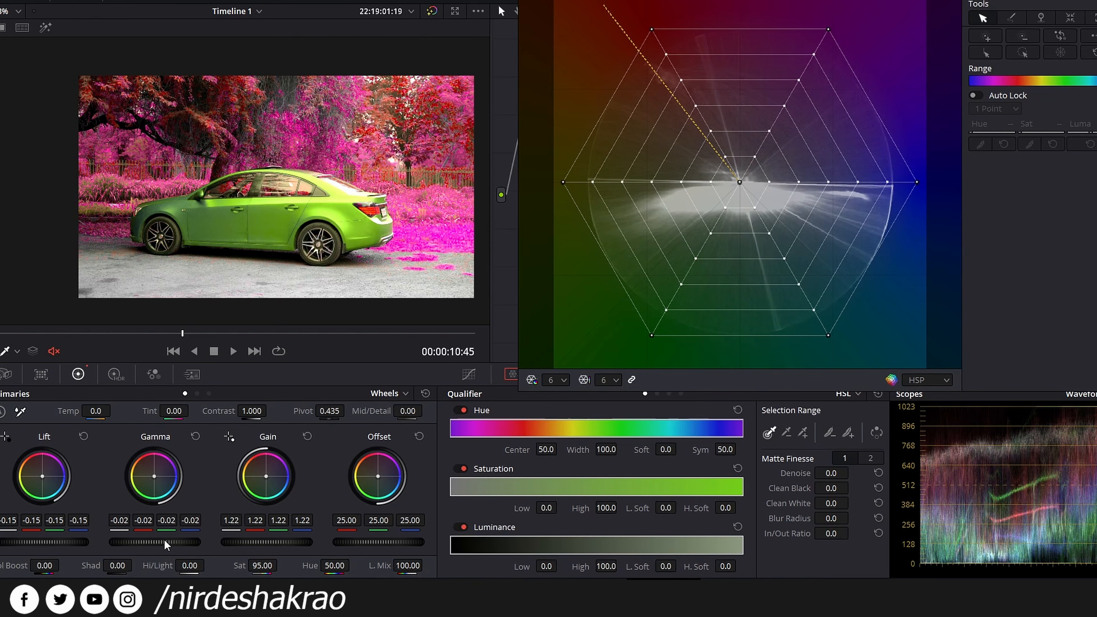
{"action": "scroll", "coordinate": [66, 542], "scroll_direction": "up", "scroll_amount": 1}
{"action": "scroll", "coordinate": [281, 542], "scroll_direction": "down", "scroll_amount": 4}
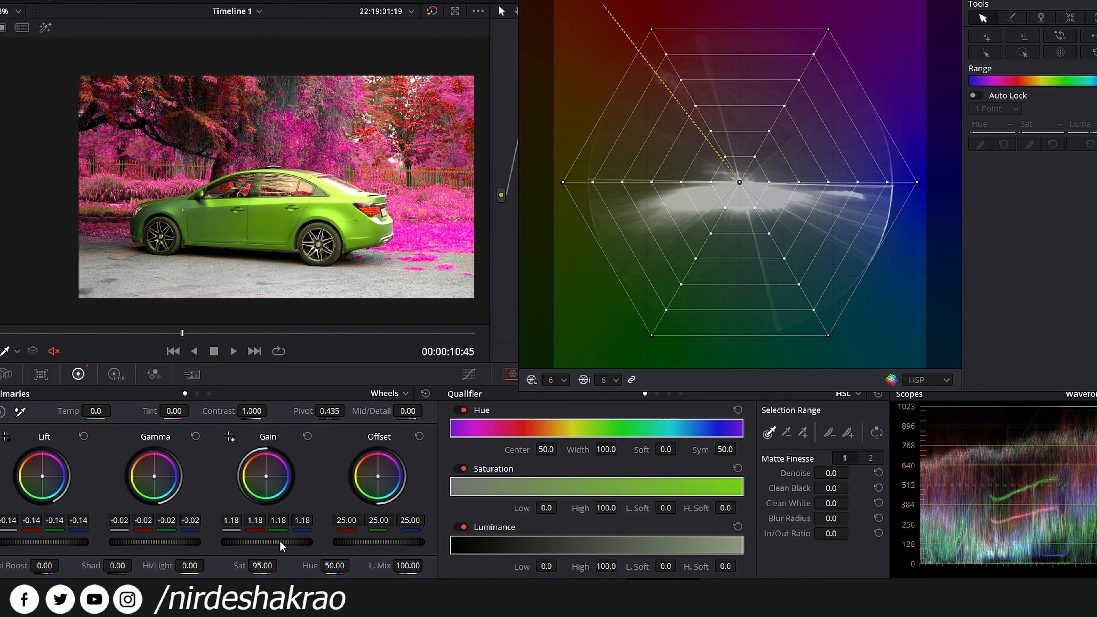
{"action": "scroll", "coordinate": [151, 538], "scroll_direction": "up", "scroll_amount": 5}
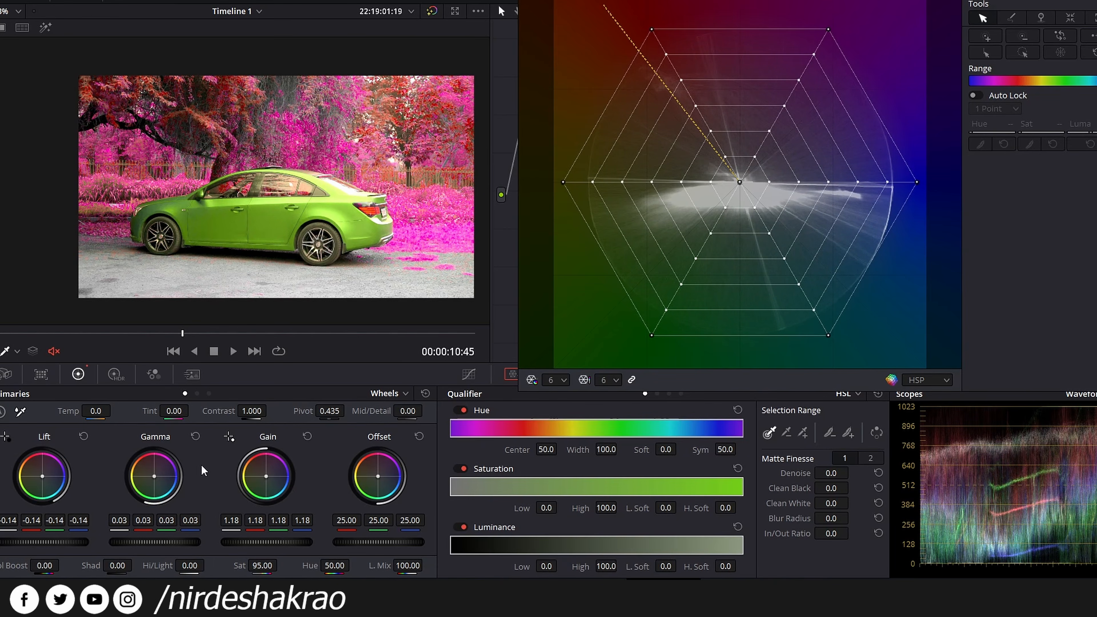
- Try raising the luma of the car body's Color Warper point to 1.00 on node 01, and reset it
{"action": "left_click_drag", "start_coordinate": [775, 0], "coordinate": [870, 133]}
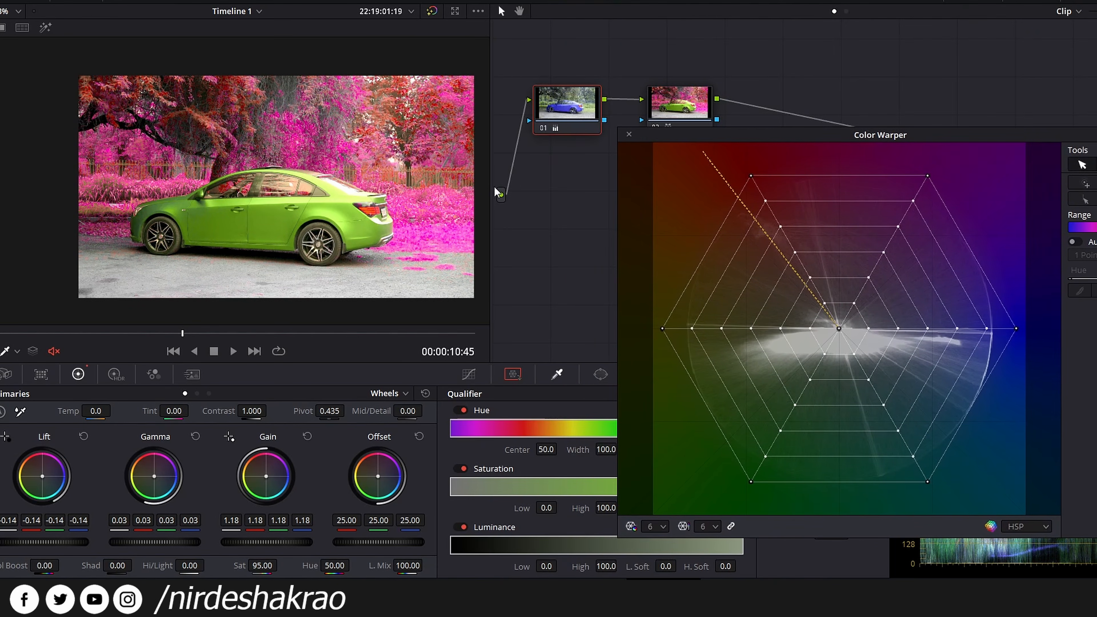
{"action": "scroll", "coordinate": [440, 217], "scroll_direction": "up", "scroll_amount": 3}
{"action": "scroll", "coordinate": [391, 223], "scroll_direction": "down", "scroll_amount": 2}
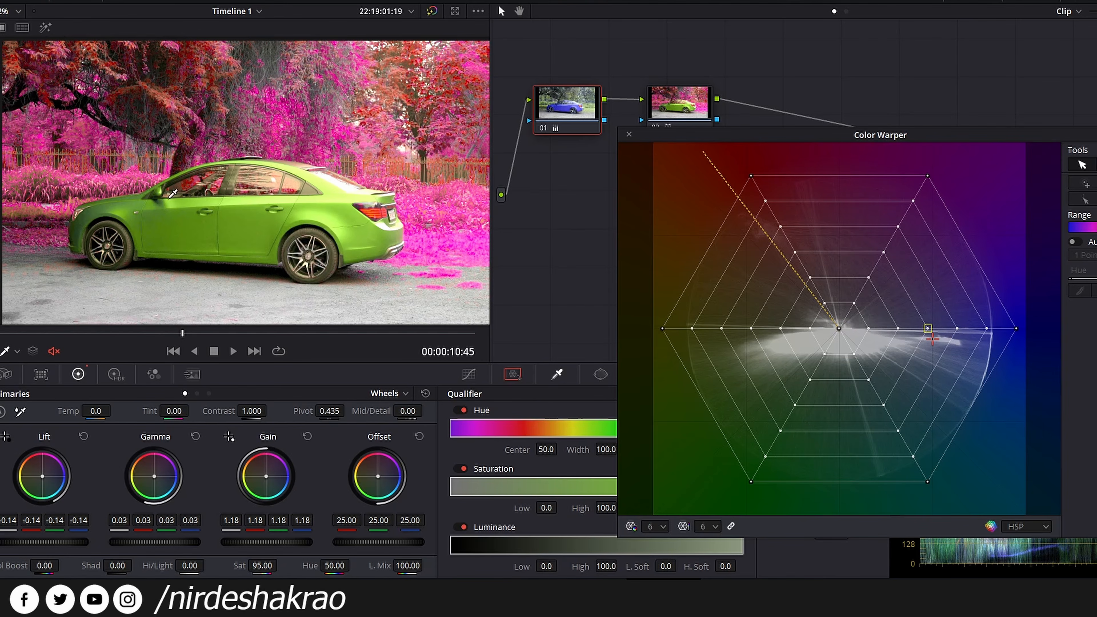
{"action": "left_click_drag", "start_coordinate": [880, 148], "coordinate": [763, 38]}
{"action": "left_click", "coordinate": [254, 225]}
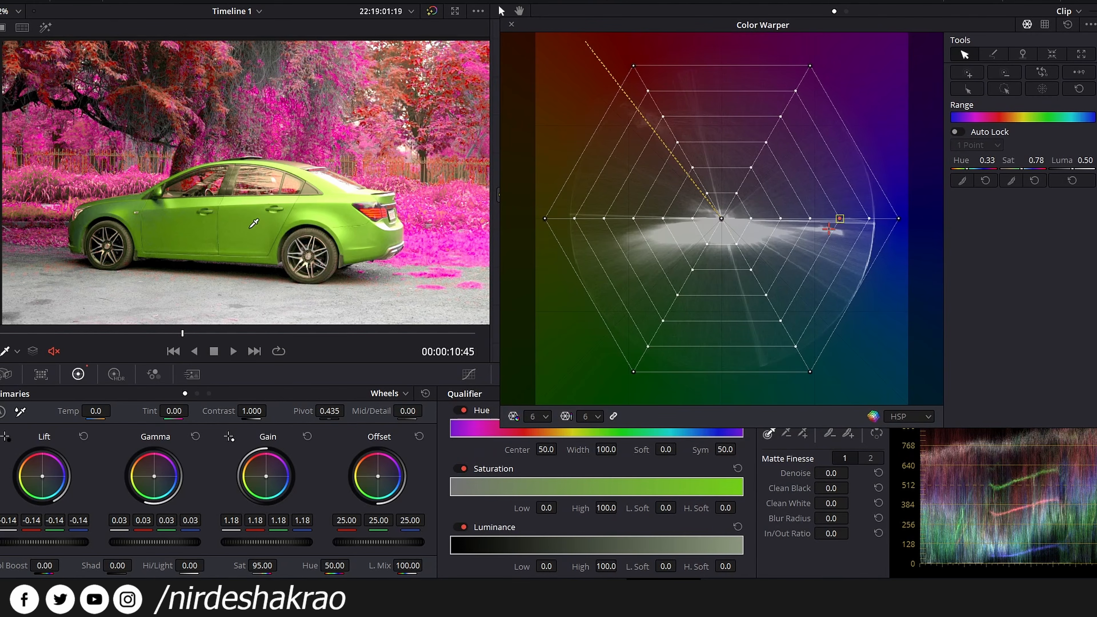
{"action": "mouse_move", "coordinate": [1086, 160]}
{"action": "left_mouse_down"}
{"action": "mouse_move", "coordinate": [1037, 161]}
{"action": "mouse_move", "coordinate": [1080, 160]}
{"action": "left_mouse_up"}
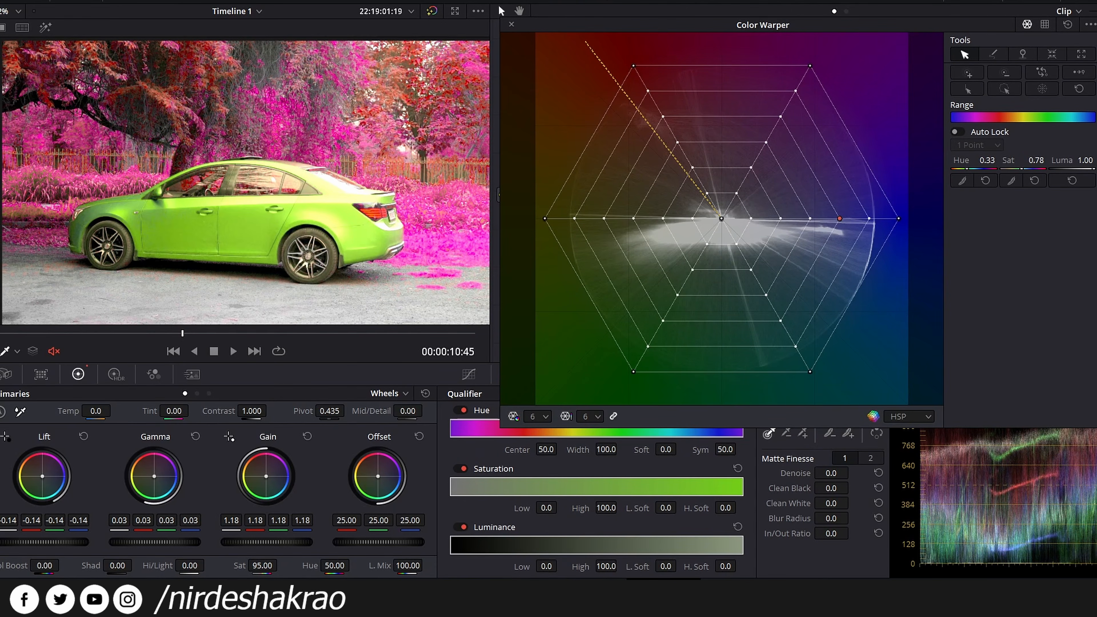
{"action": "left_click_drag", "start_coordinate": [1080, 161], "coordinate": [1050, 160]}
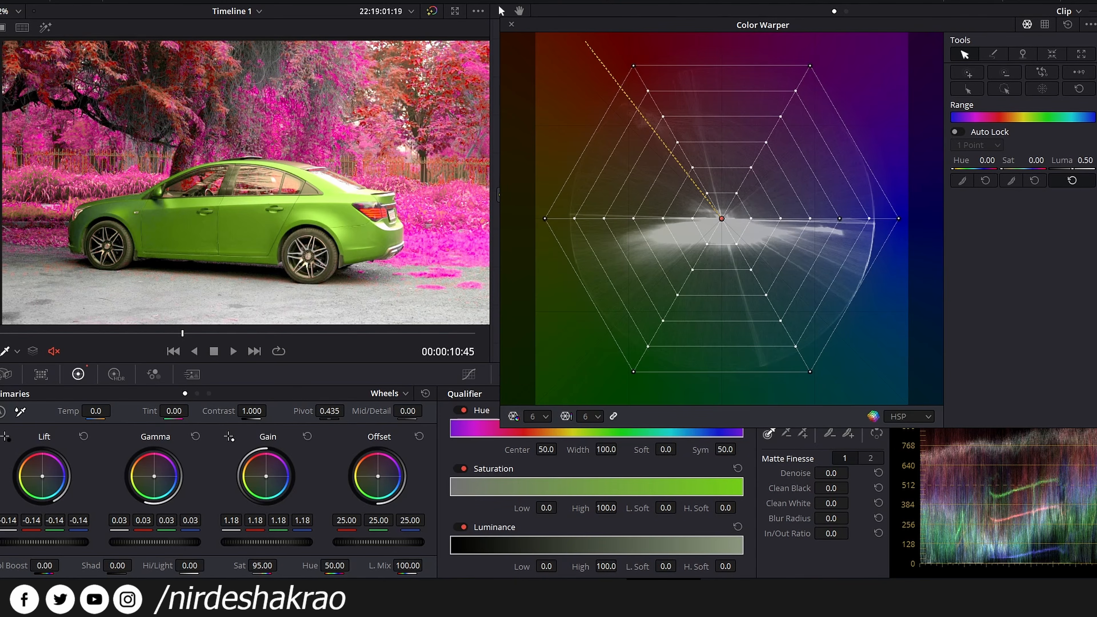
- Darken the neutral center point, and set luma to 0.56 for the point at hue 0.83 and 0.48 for the point at hue 0.50
{"action": "left_click_drag", "start_coordinate": [1073, 169], "coordinate": [1055, 169]}
{"action": "left_click", "coordinate": [664, 218]}
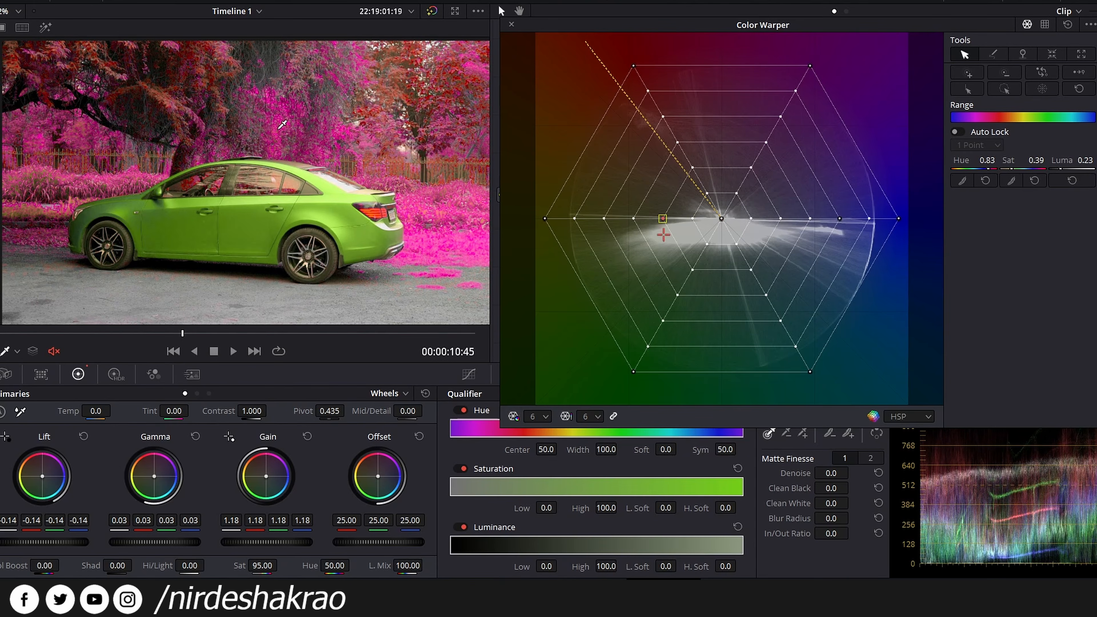
{"action": "left_click_drag", "start_coordinate": [1064, 169], "coordinate": [1073, 168]}
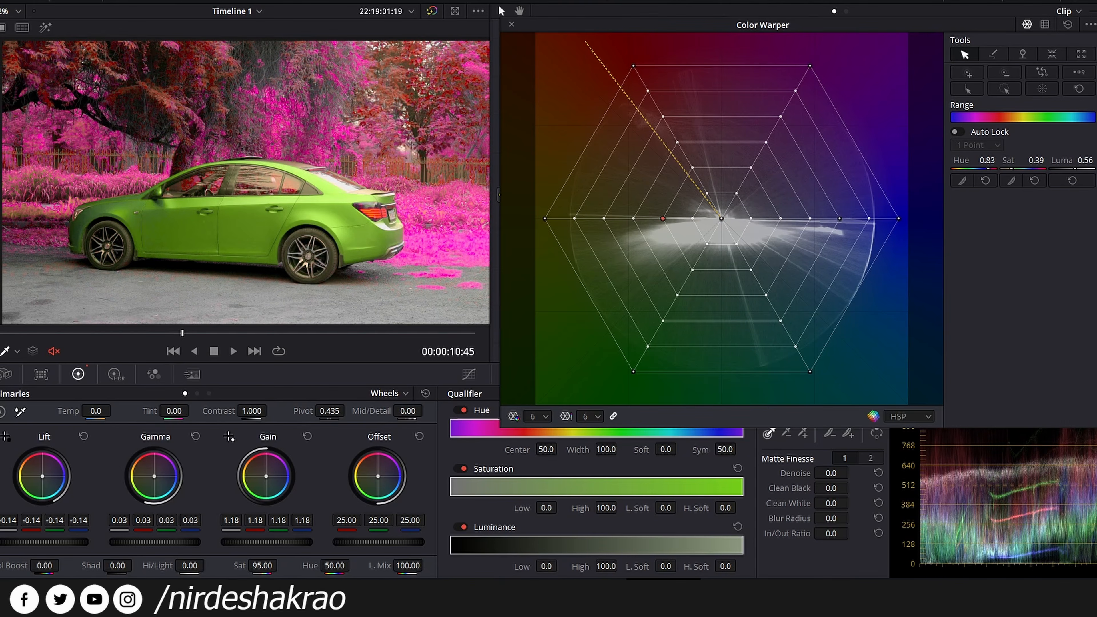
{"action": "left_click", "coordinate": [737, 244]}
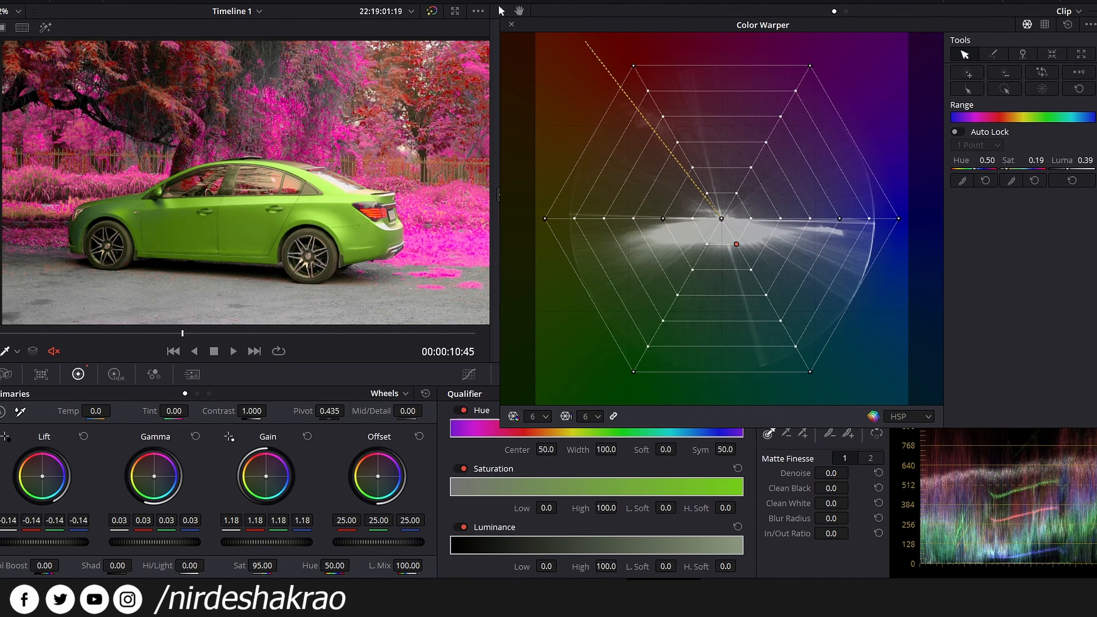
- Compare the frame with and without node 01's grade by toggling the node off and on
{"action": "scroll", "coordinate": [248, 248], "scroll_direction": "down", "scroll_amount": 4}
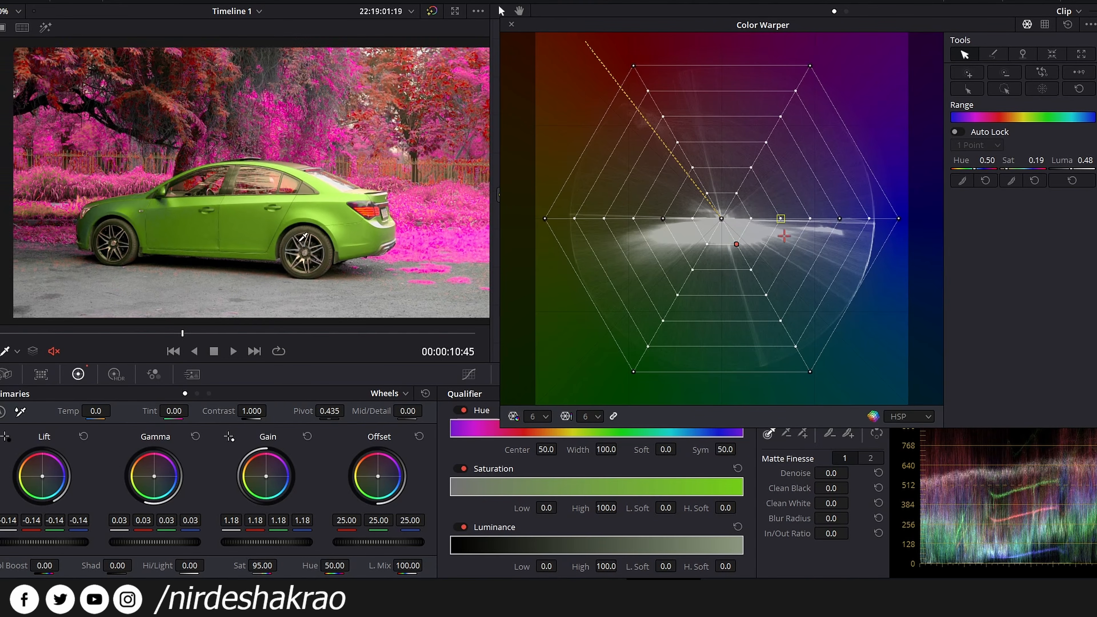
{"action": "scroll", "coordinate": [304, 241], "scroll_direction": "up", "scroll_amount": 3}
{"action": "key", "text": "ctrl+d"}
{"action": "key", "text": "ctrl+d"}
{"action": "key", "text": "ctrl+d"}
{"action": "key", "text": "ctrl+d"}
- Examine the road surface, the car's shadow and the front wheel up close for stray color artifacts
{"action": "scroll", "coordinate": [195, 277], "scroll_direction": "up", "scroll_amount": 3}
{"action": "scroll", "coordinate": [181, 233], "scroll_direction": "up", "scroll_amount": 5}
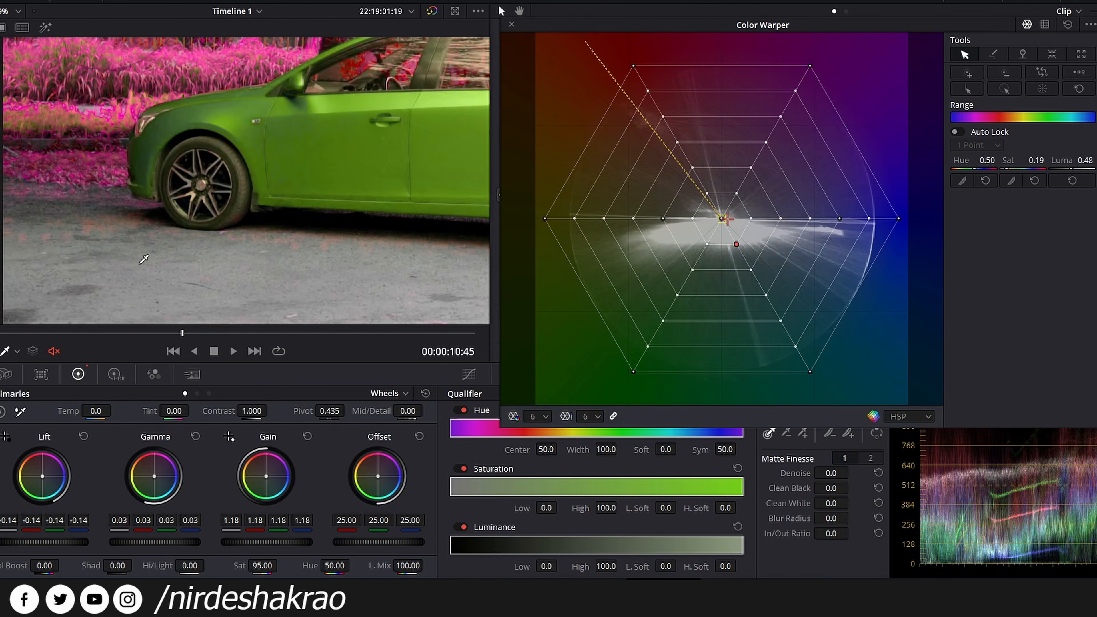
{"action": "scroll", "coordinate": [233, 229], "scroll_direction": "up", "scroll_amount": 2}
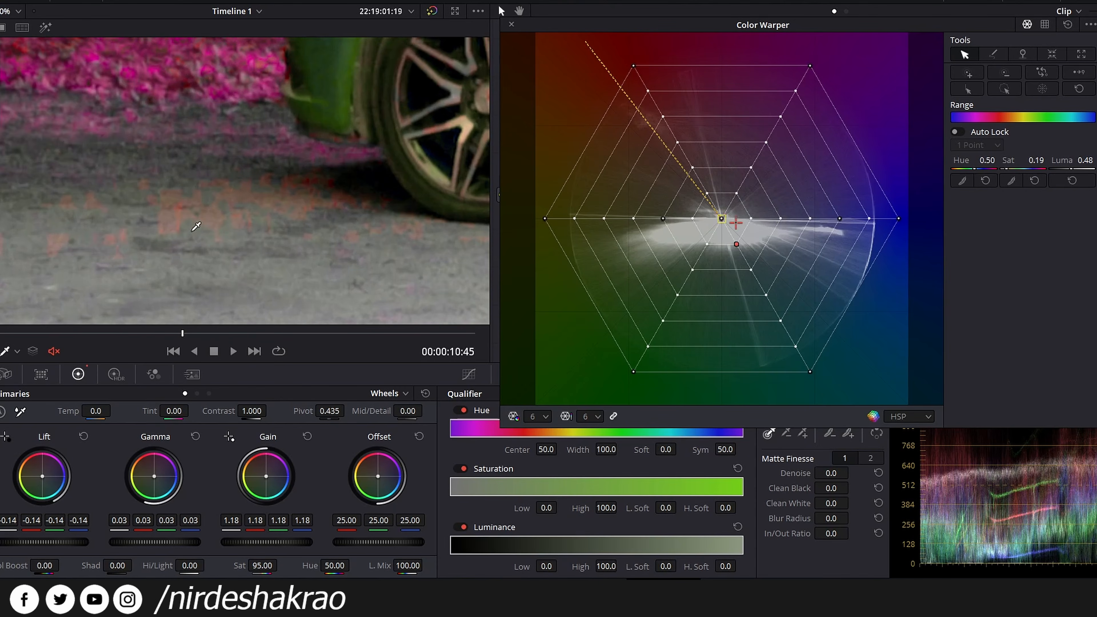
{"action": "scroll", "coordinate": [203, 227], "scroll_direction": "up", "scroll_amount": 2}
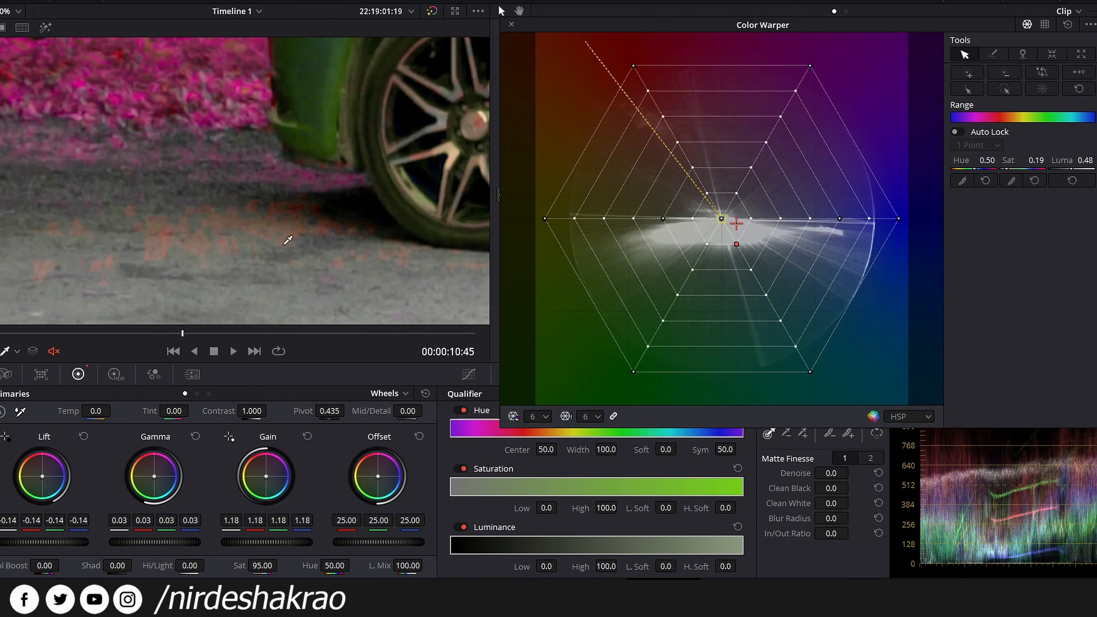
{"action": "scroll", "coordinate": [287, 240], "scroll_direction": "down", "scroll_amount": 4}
{"action": "left_click_drag", "start_coordinate": [324, 242], "coordinate": [121, 219]}
{"action": "left_click_drag", "start_coordinate": [370, 238], "coordinate": [263, 232]}
{"action": "scroll", "coordinate": [277, 261], "scroll_direction": "up", "scroll_amount": 1}
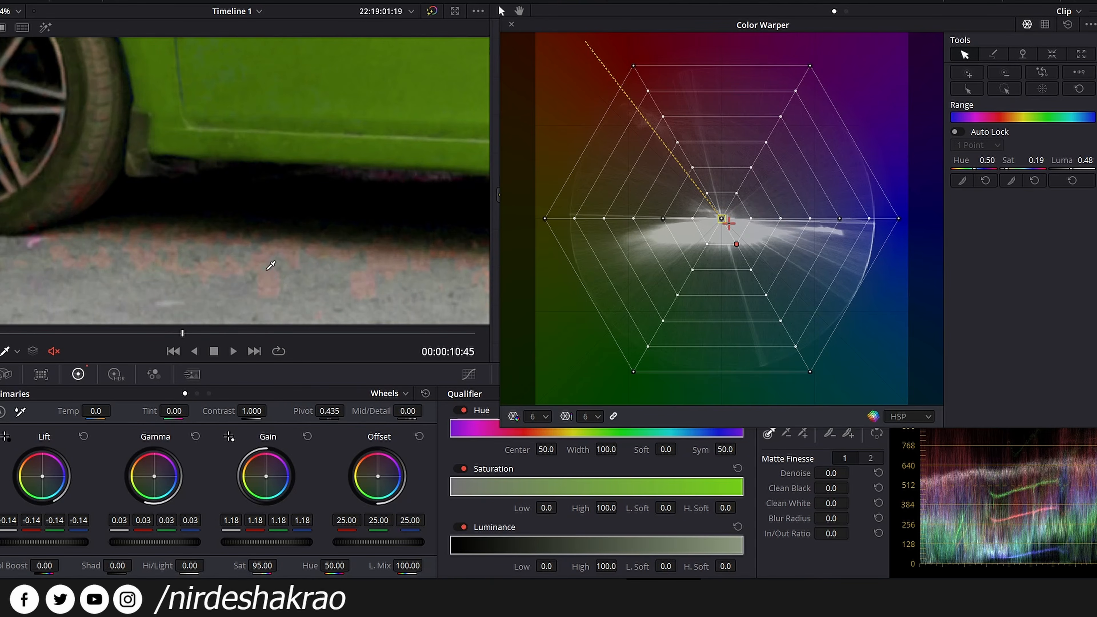
{"action": "scroll", "coordinate": [275, 283], "scroll_direction": "up", "scroll_amount": 1}
{"action": "scroll", "coordinate": [276, 285], "scroll_direction": "down", "scroll_amount": 1}
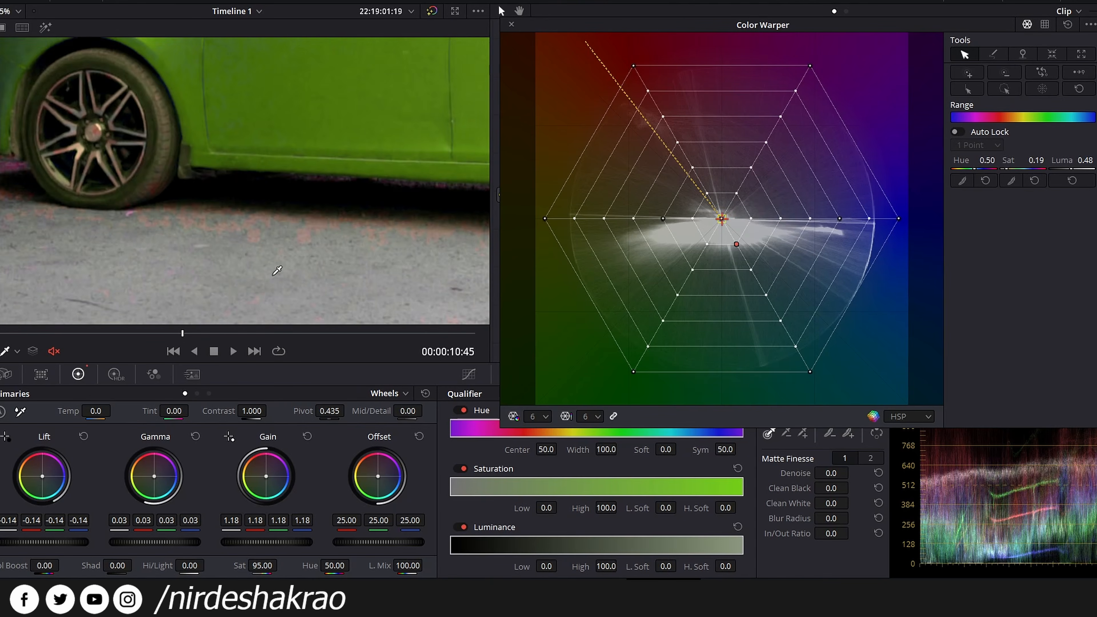
{"action": "left_click_drag", "start_coordinate": [278, 268], "coordinate": [453, 255]}
{"action": "scroll", "coordinate": [306, 221], "scroll_direction": "up", "scroll_amount": 3}
{"action": "left_click_drag", "start_coordinate": [263, 201], "coordinate": [217, 285]}
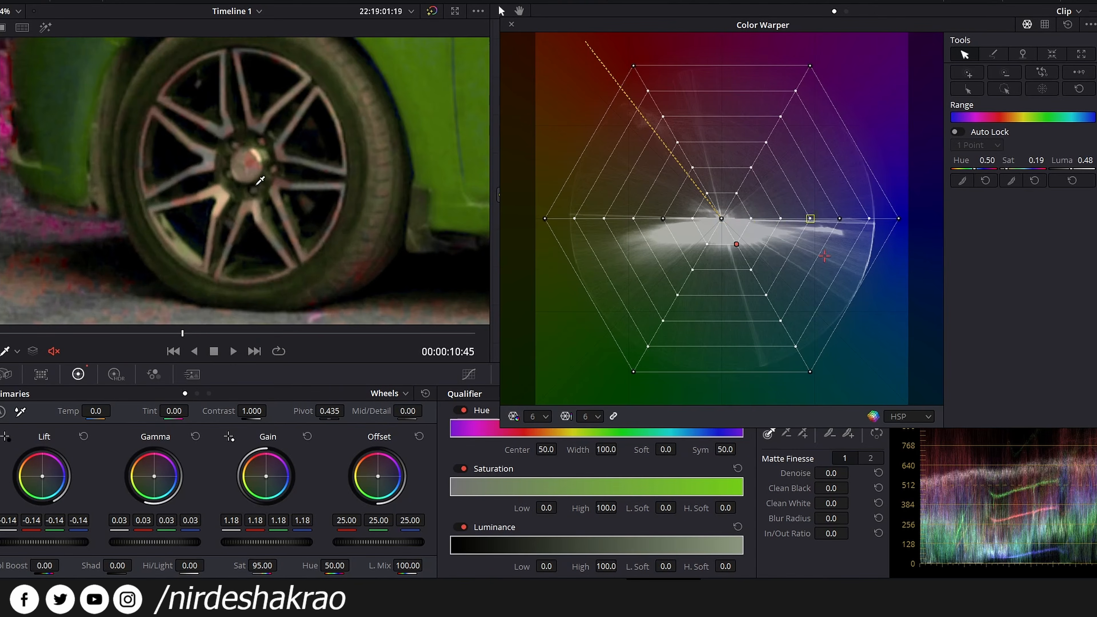
{"action": "scroll", "coordinate": [386, 247], "scroll_direction": "down", "scroll_amount": 5}
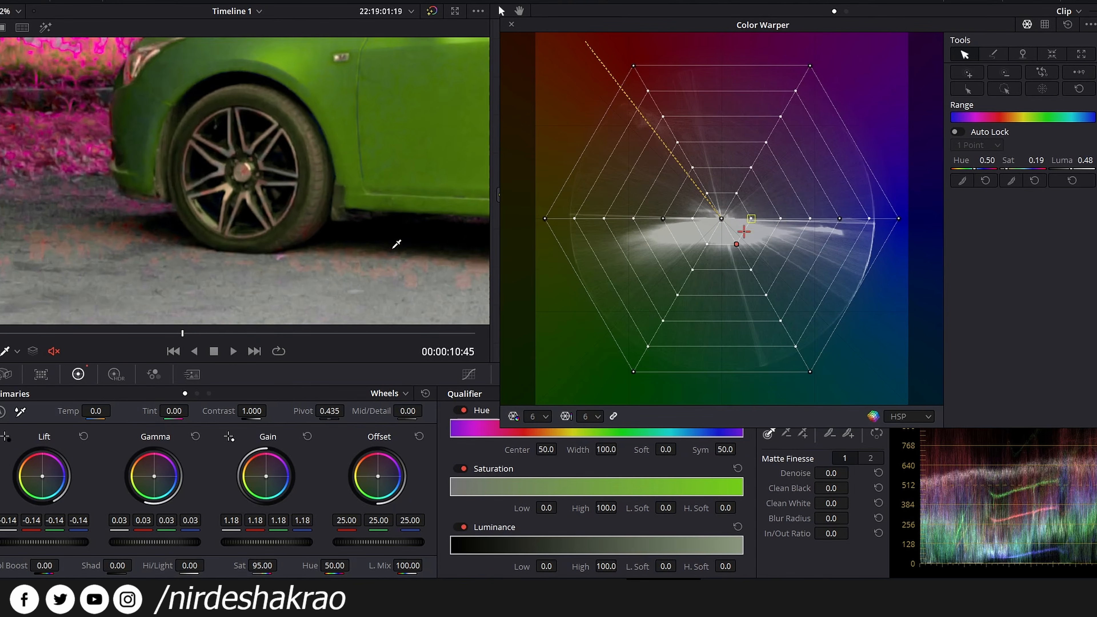
{"action": "scroll", "coordinate": [336, 264], "scroll_direction": "down", "scroll_amount": 2}
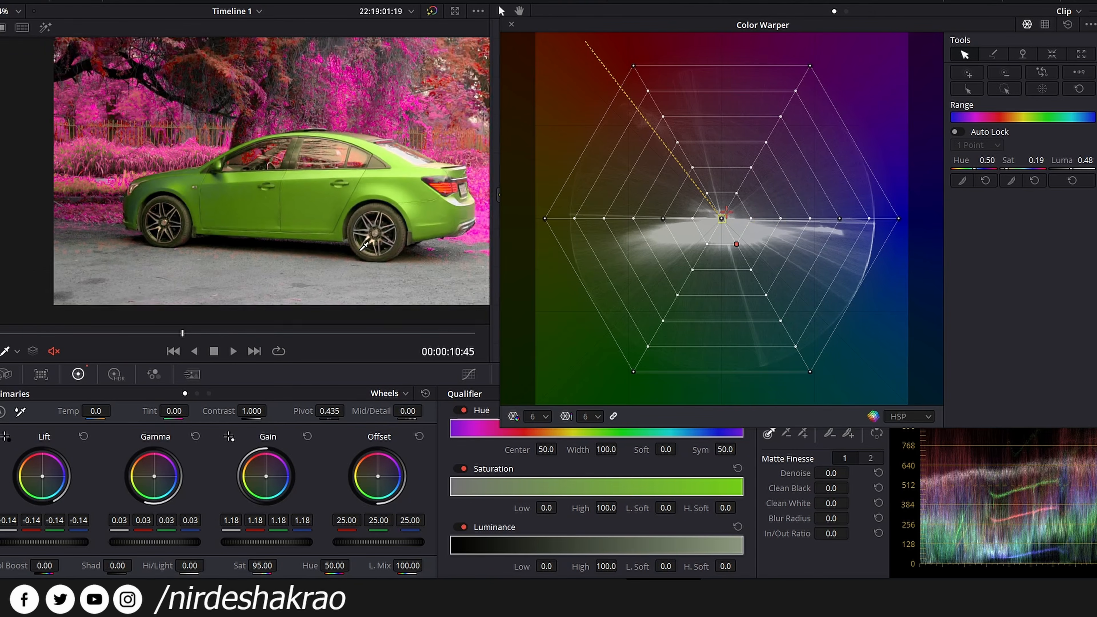
{"action": "scroll", "coordinate": [365, 229], "scroll_direction": "down", "scroll_amount": 1}
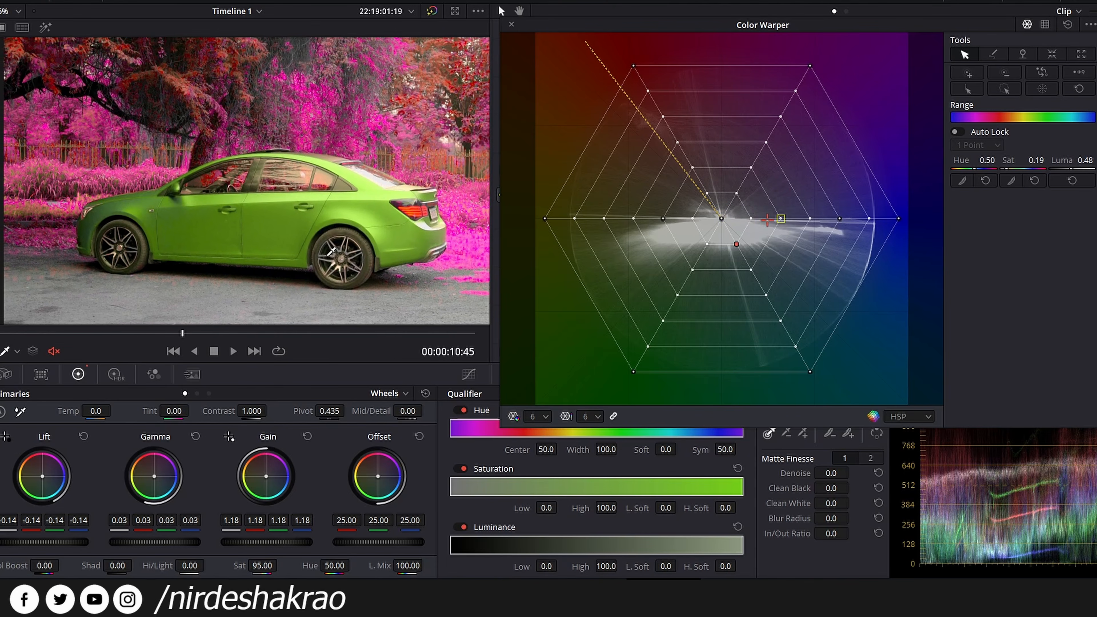
- Try pulling the outermost magenta grid point inward to saturation 1.10 at hue 0.17, and undo the change
{"action": "mouse_move", "coordinate": [810, 67]}
{"action": "left_mouse_down"}
{"action": "mouse_move", "coordinate": [630, 395]}
{"action": "mouse_move", "coordinate": [809, 76]}
{"action": "left_mouse_up"}
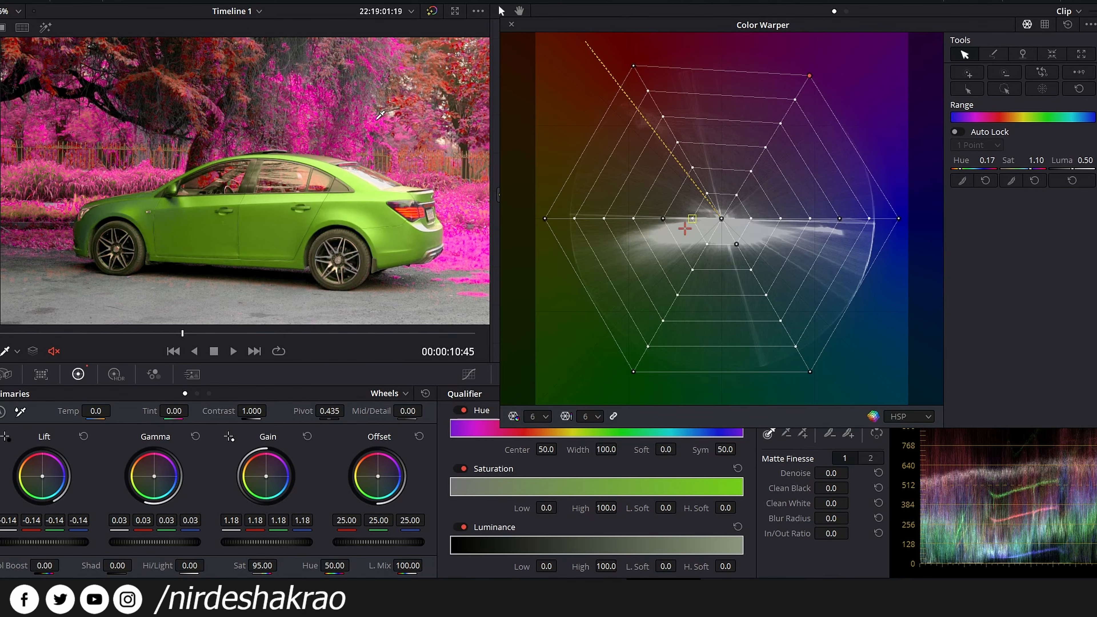
{"action": "key", "text": "ctrl+z"}
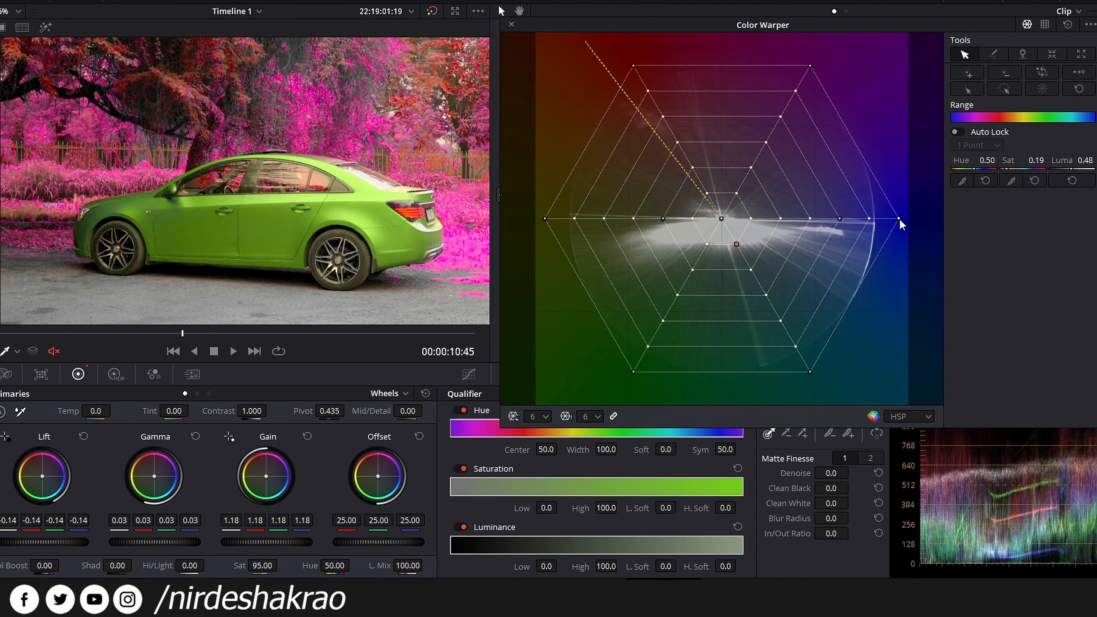
- Disable node 02's recoloring and add a serial node after it, selected for a new Color Warper adjustment
{"action": "left_click_drag", "start_coordinate": [573, 26], "coordinate": [603, 168]}
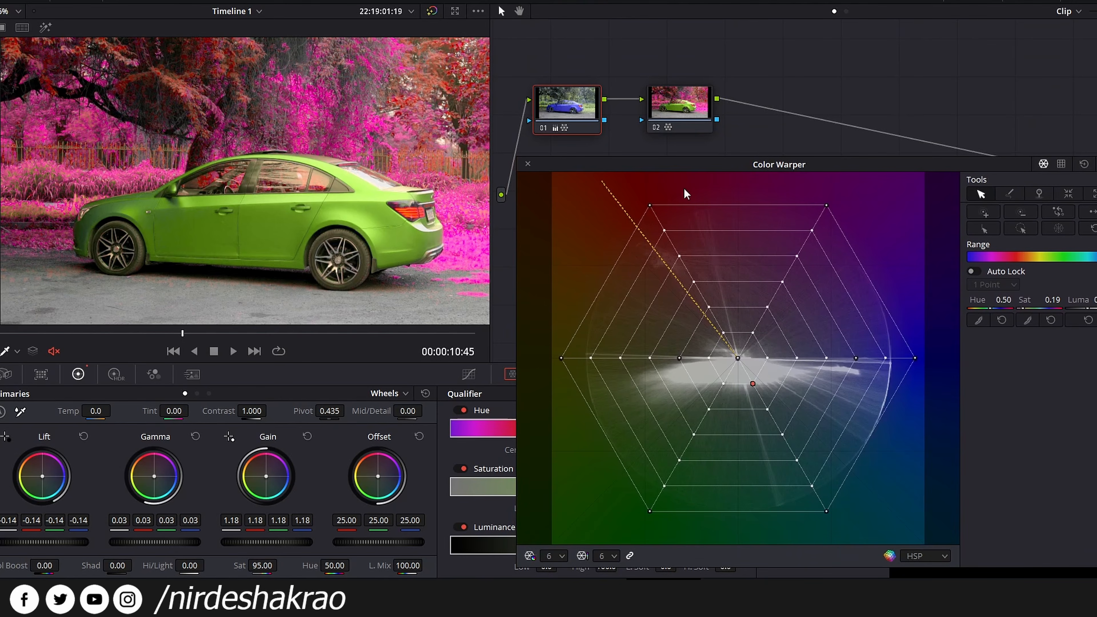
{"action": "left_click", "coordinate": [681, 106]}
{"action": "key", "text": "ctrl+d"}
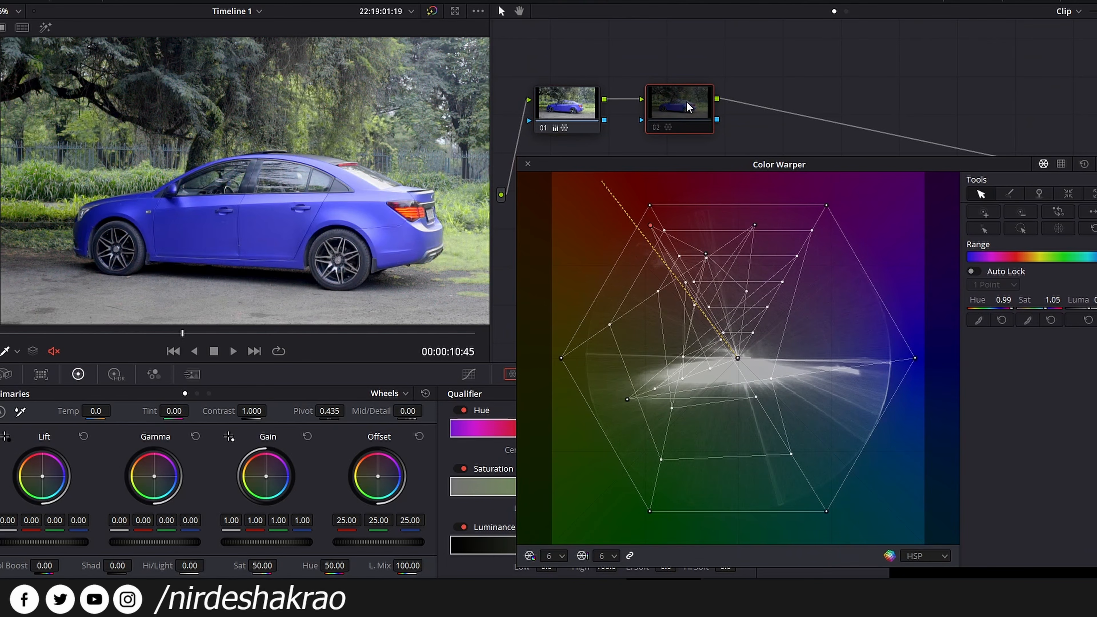
{"action": "key", "text": "alt+s"}
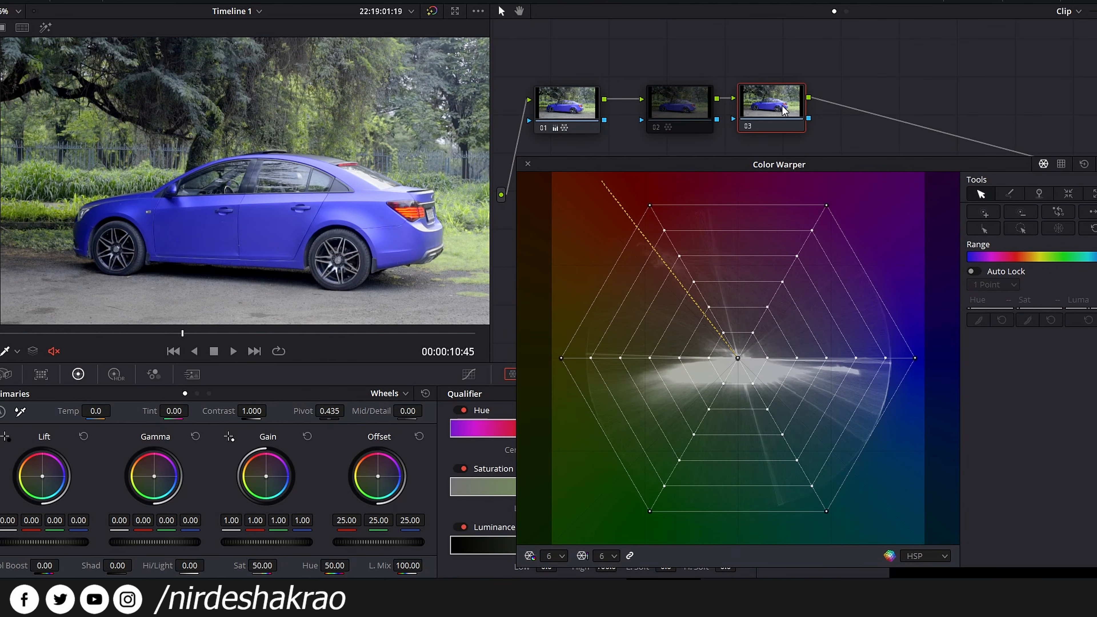
{"action": "left_click_drag", "start_coordinate": [673, 107], "coordinate": [668, 102]}
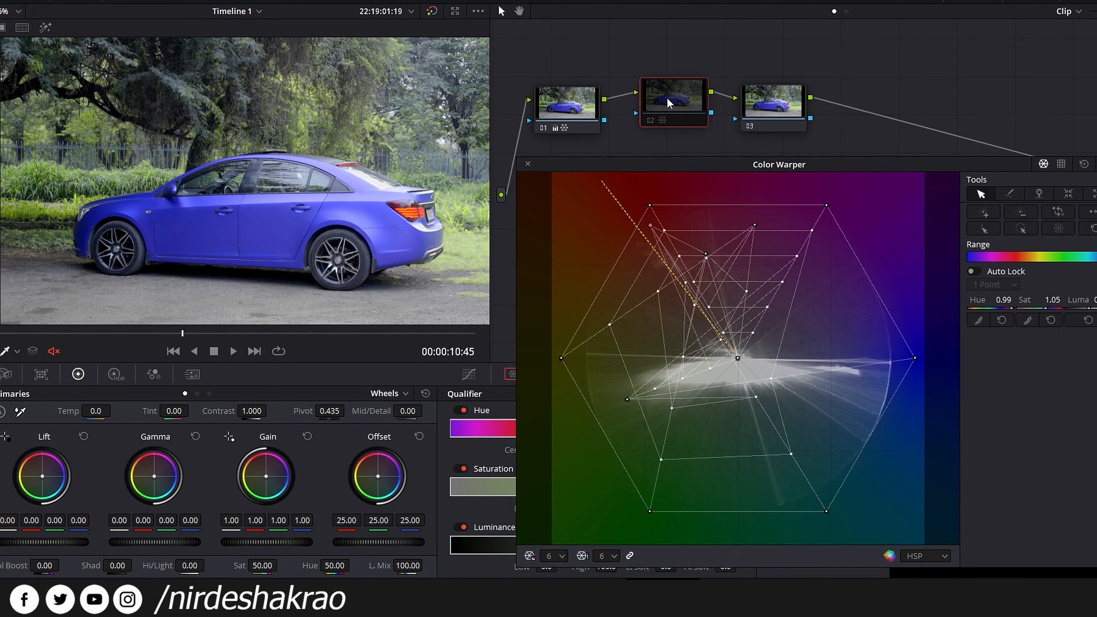
{"action": "left_click", "coordinate": [784, 106]}
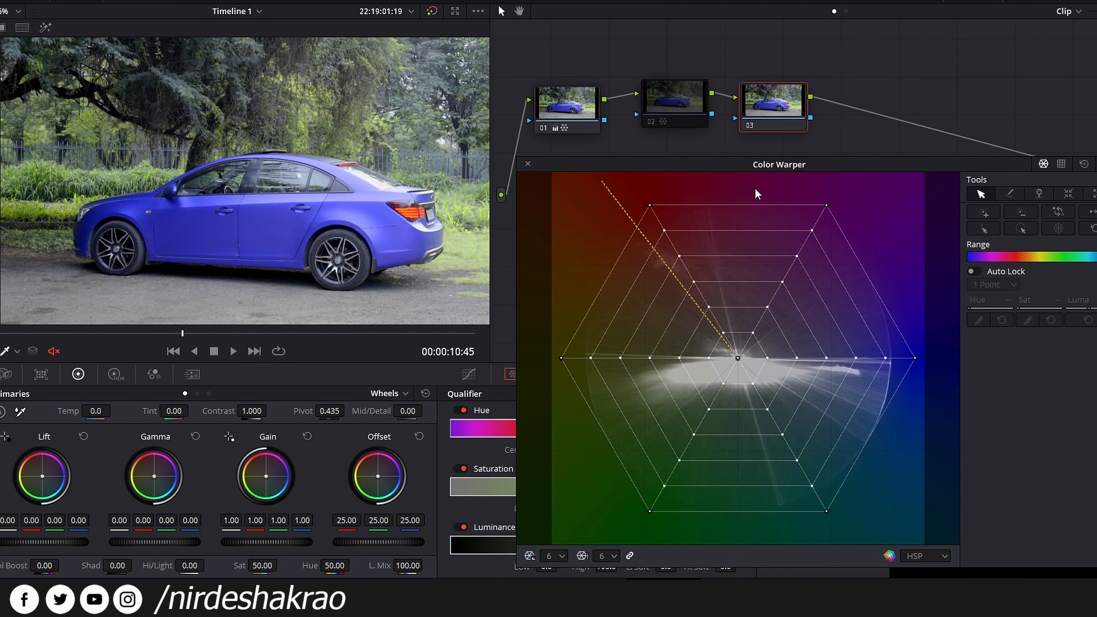
- Recolor the blue car body to green at hue 0.77 and saturation 0.78 with the Color Warper on node 03
{"action": "left_click", "coordinate": [277, 221]}
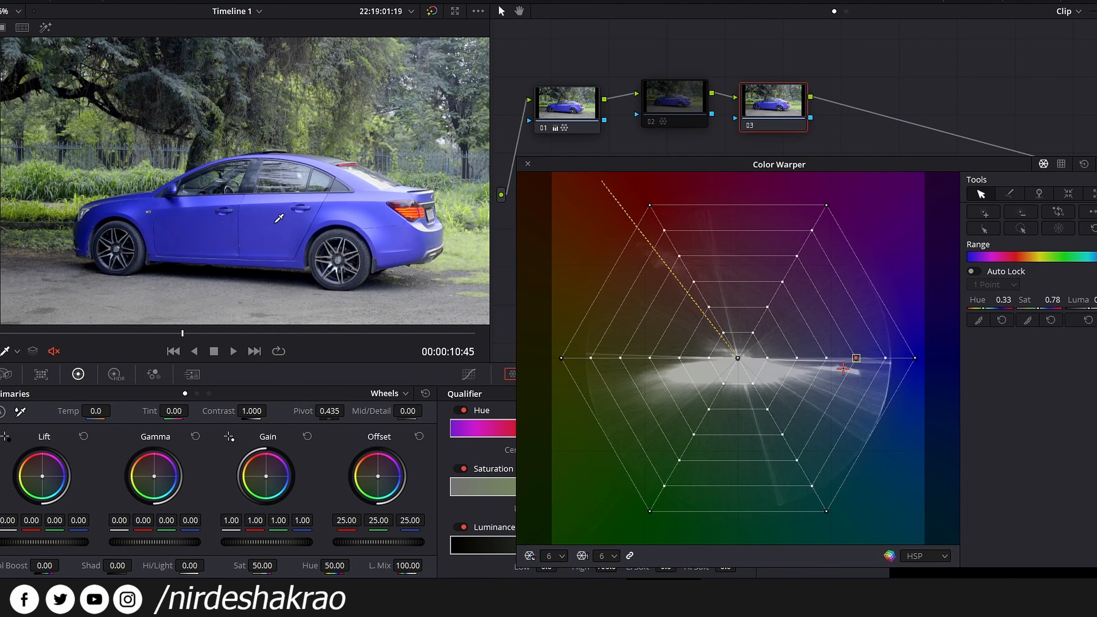
{"action": "left_click_drag", "start_coordinate": [279, 219], "coordinate": [380, 260]}
{"action": "key", "text": "ctrl+z"}
{"action": "left_click_drag", "start_coordinate": [281, 223], "coordinate": [184, 241]}
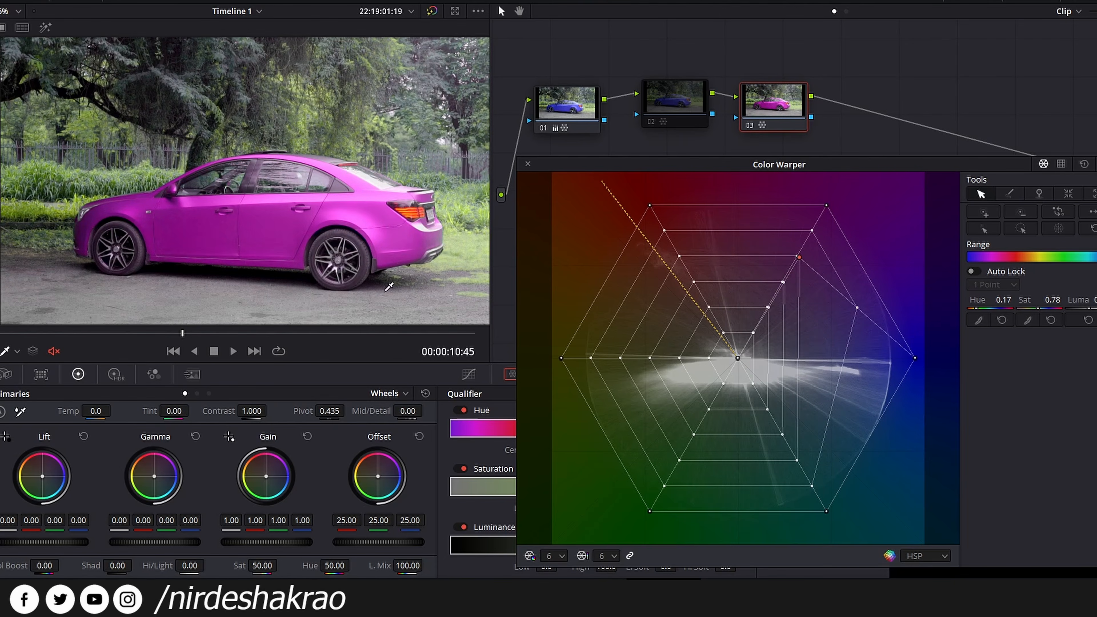
{"action": "left_click_drag", "start_coordinate": [389, 288], "coordinate": [411, 240]}
{"action": "scroll", "coordinate": [411, 239], "scroll_direction": "up", "scroll_amount": 5}
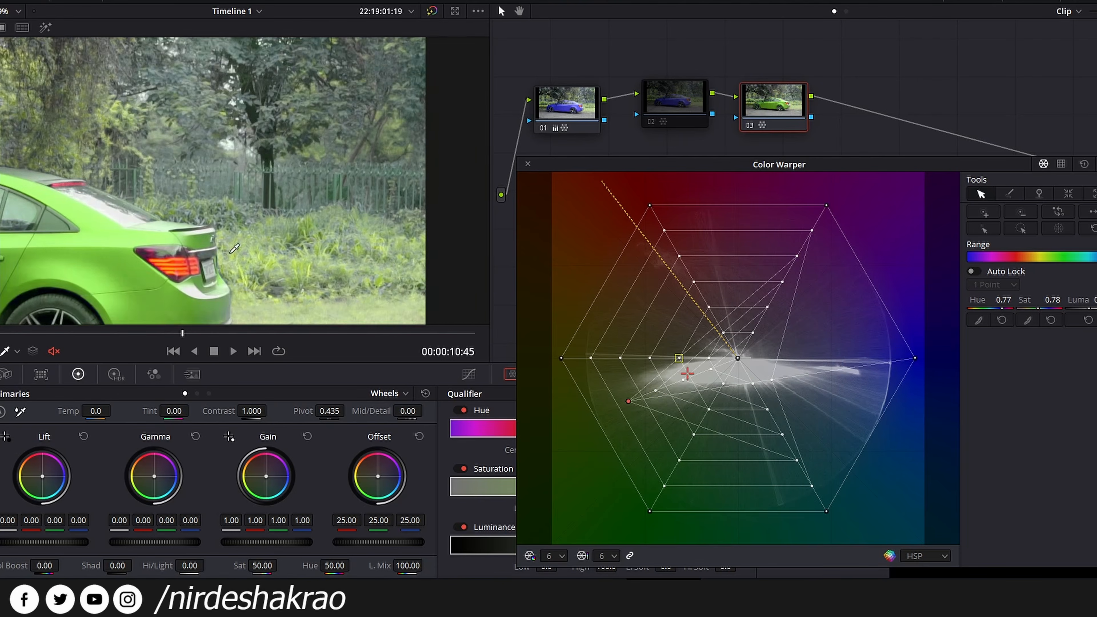
- Recolor the car's red tail light to cyan at hue 0.45 and saturation 0.78 with the Color Warper on node 03
{"action": "scroll", "coordinate": [296, 225], "scroll_direction": "up", "scroll_amount": 3}
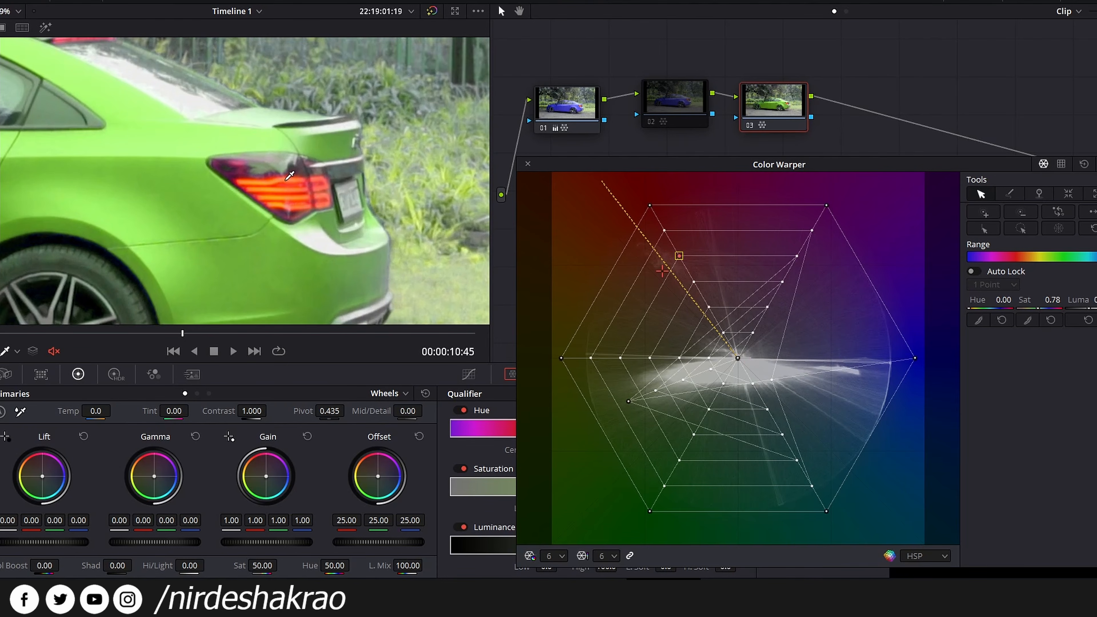
{"action": "left_click_drag", "start_coordinate": [291, 174], "coordinate": [102, 251]}
{"action": "scroll", "coordinate": [289, 205], "scroll_direction": "up", "scroll_amount": 5}
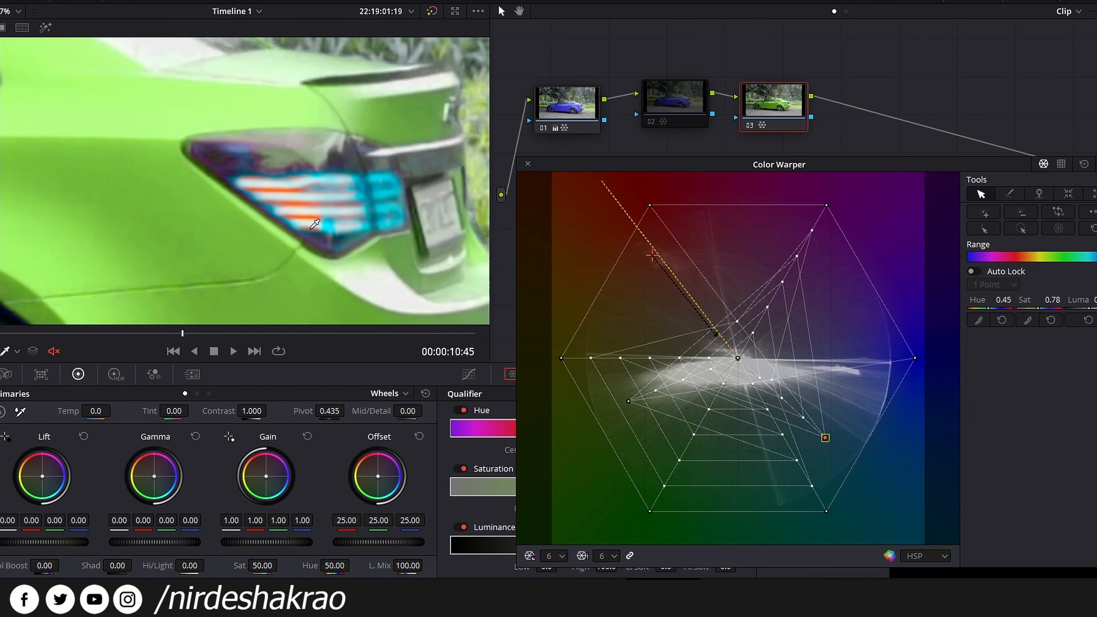
{"action": "scroll", "coordinate": [290, 205], "scroll_direction": "up", "scroll_amount": 2}
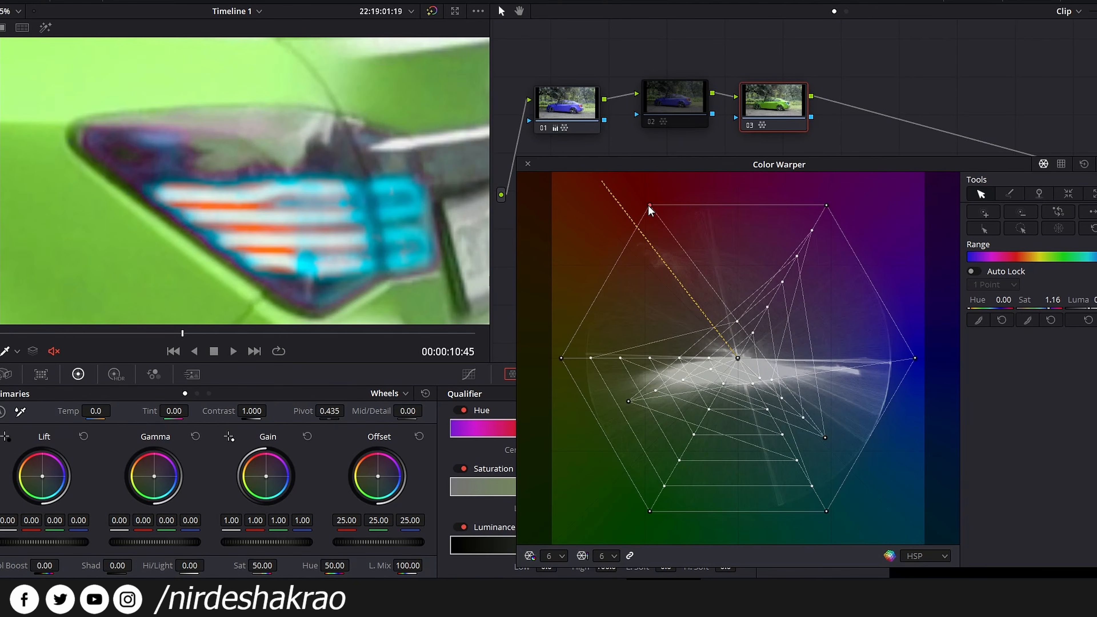
- Try to turn the tail light's remaining red and purple tones cyan by pulling further grid points toward hue 0.46 and saturation 0.88
{"action": "left_click_drag", "start_coordinate": [649, 205], "coordinate": [833, 450]}
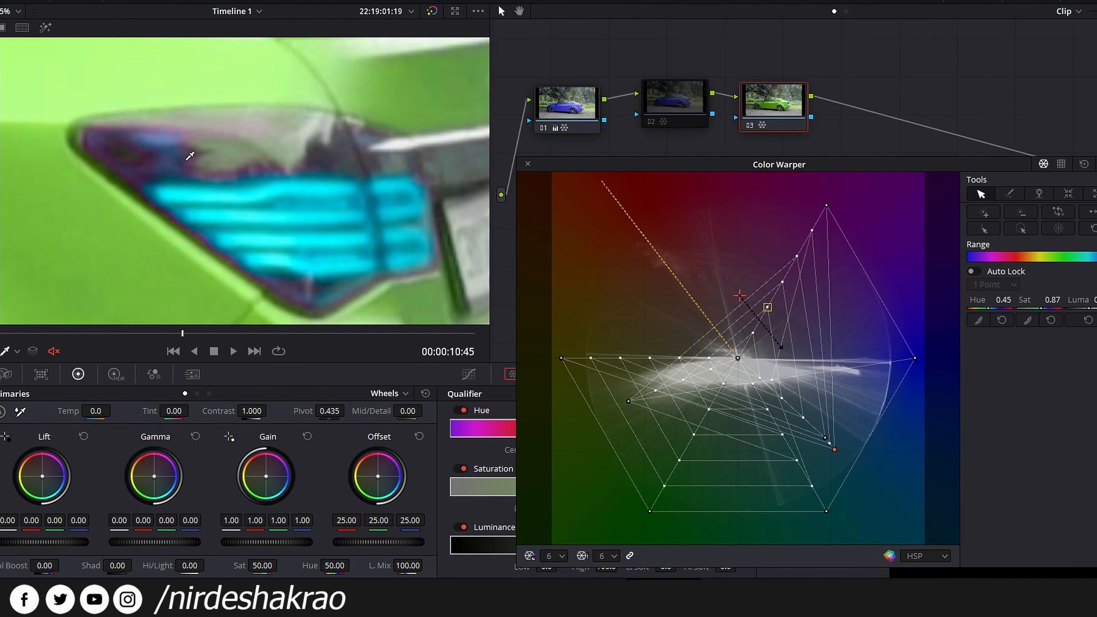
{"action": "left_click_drag", "start_coordinate": [826, 206], "coordinate": [738, 358]}
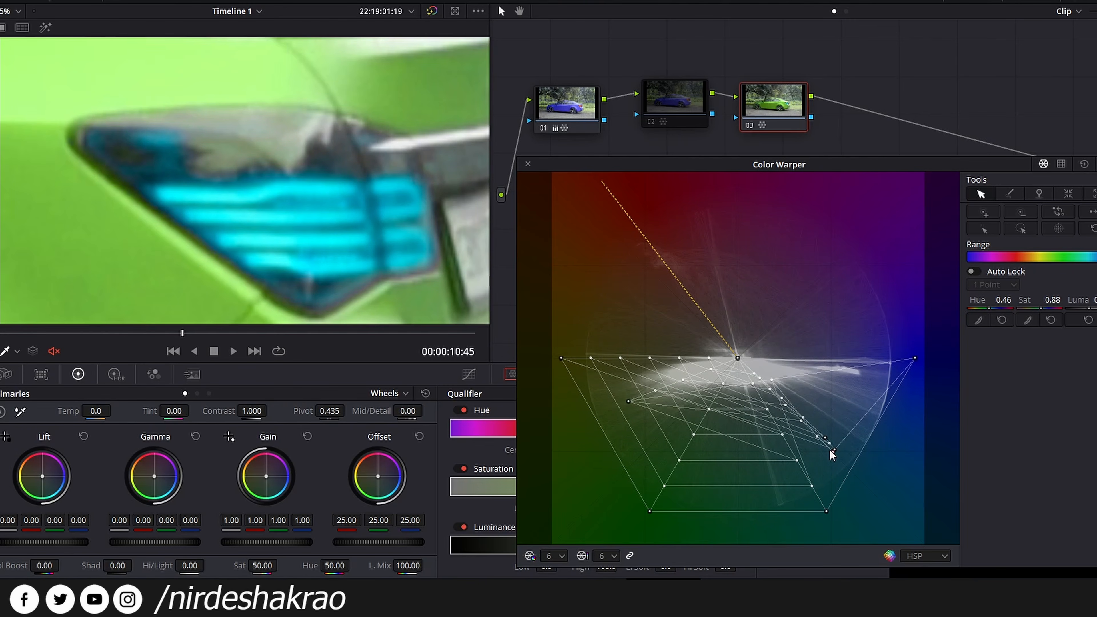
{"action": "left_click_drag", "start_coordinate": [567, 368], "coordinate": [737, 358]}
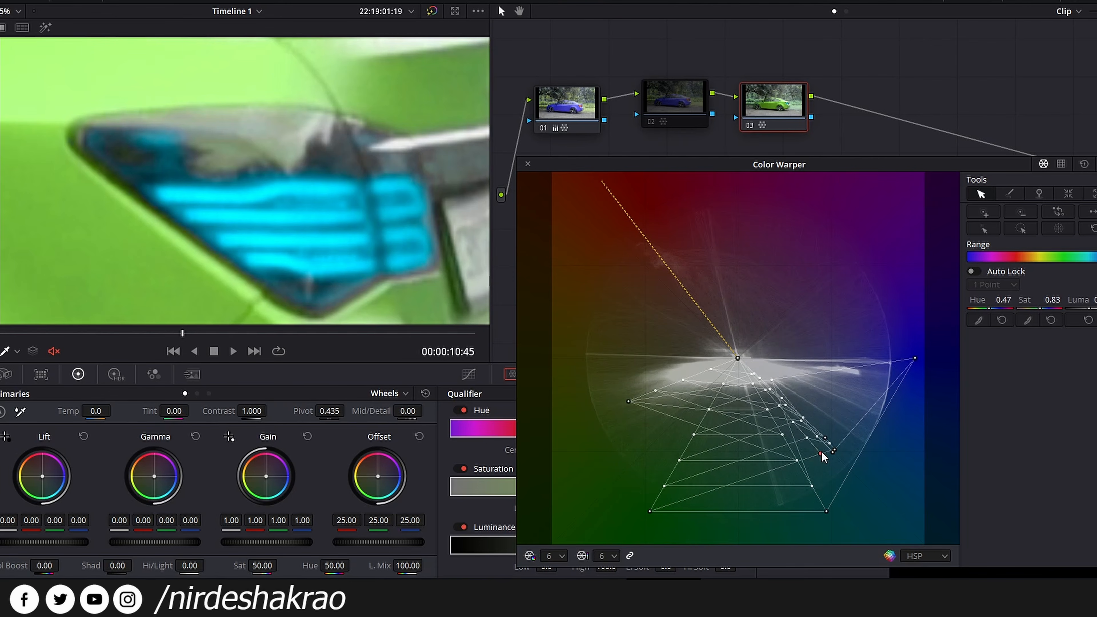
{"action": "scroll", "coordinate": [295, 186], "scroll_direction": "down", "scroll_amount": 10}
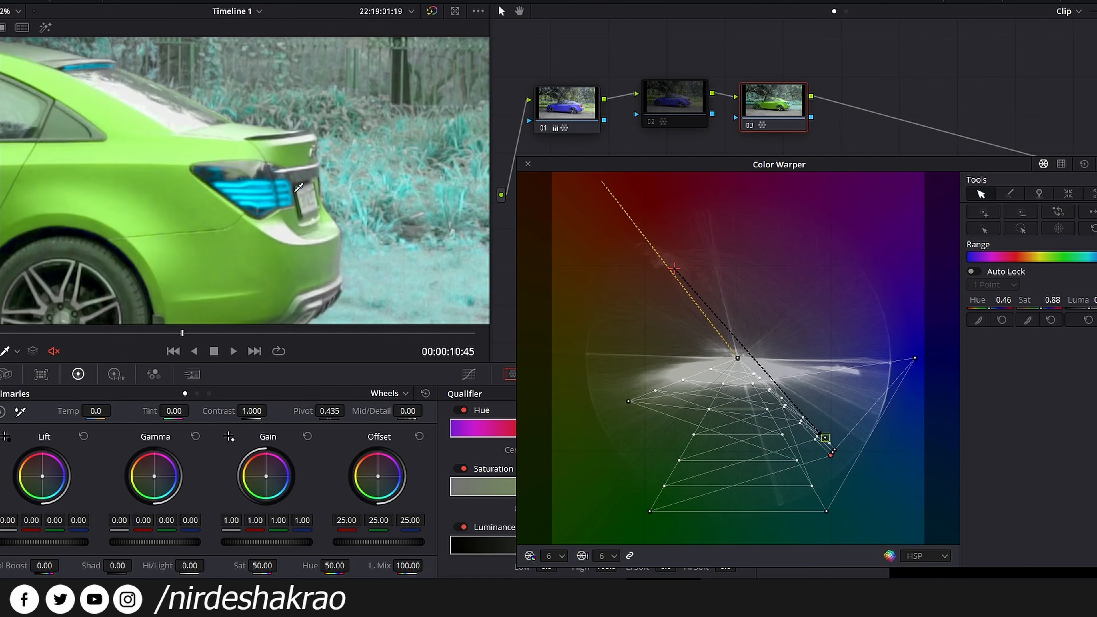
{"action": "scroll", "coordinate": [295, 186], "scroll_direction": "down", "scroll_amount": 8}
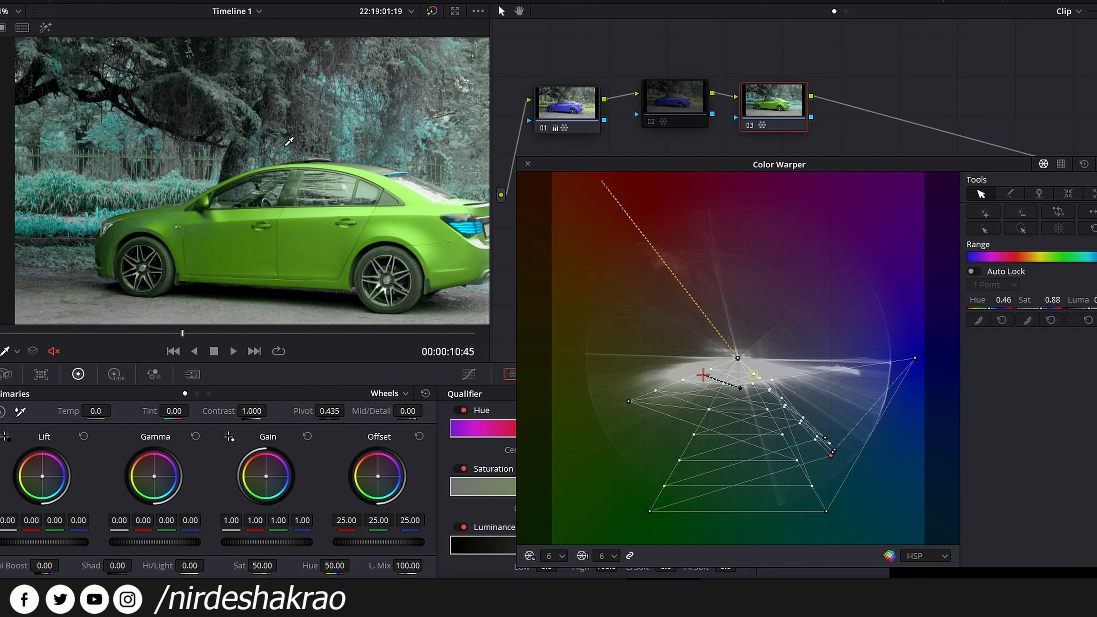
{"action": "left_click_drag", "start_coordinate": [403, 226], "coordinate": [351, 221]}
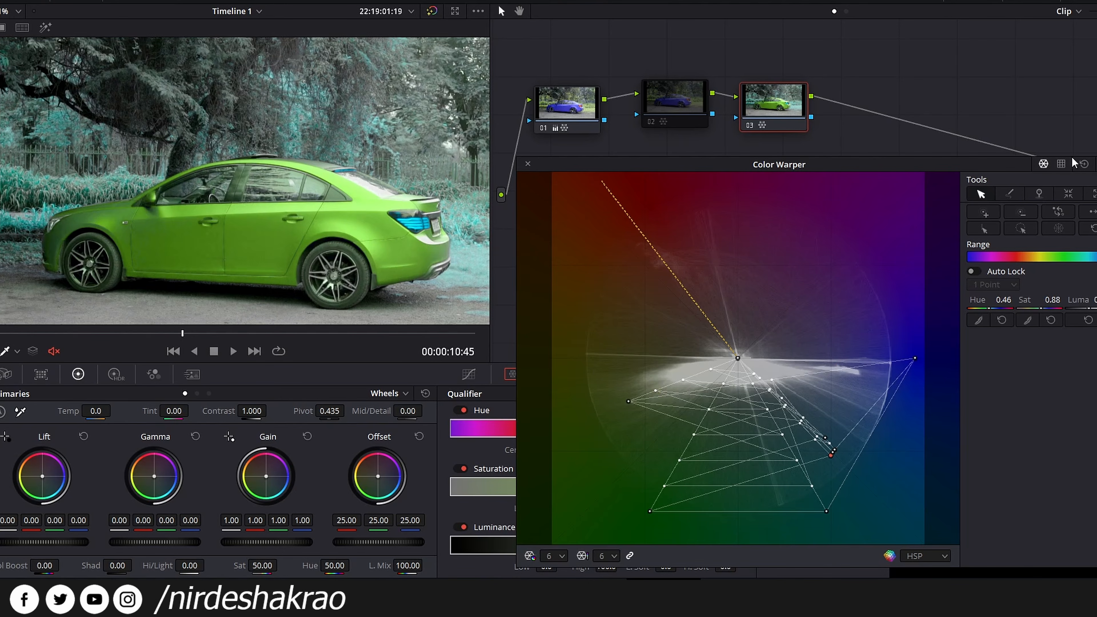
- Reset the Color Warper on node 03, remove that node, and move the floating warper window clear of the node graph
{"action": "left_click", "coordinate": [1083, 169]}
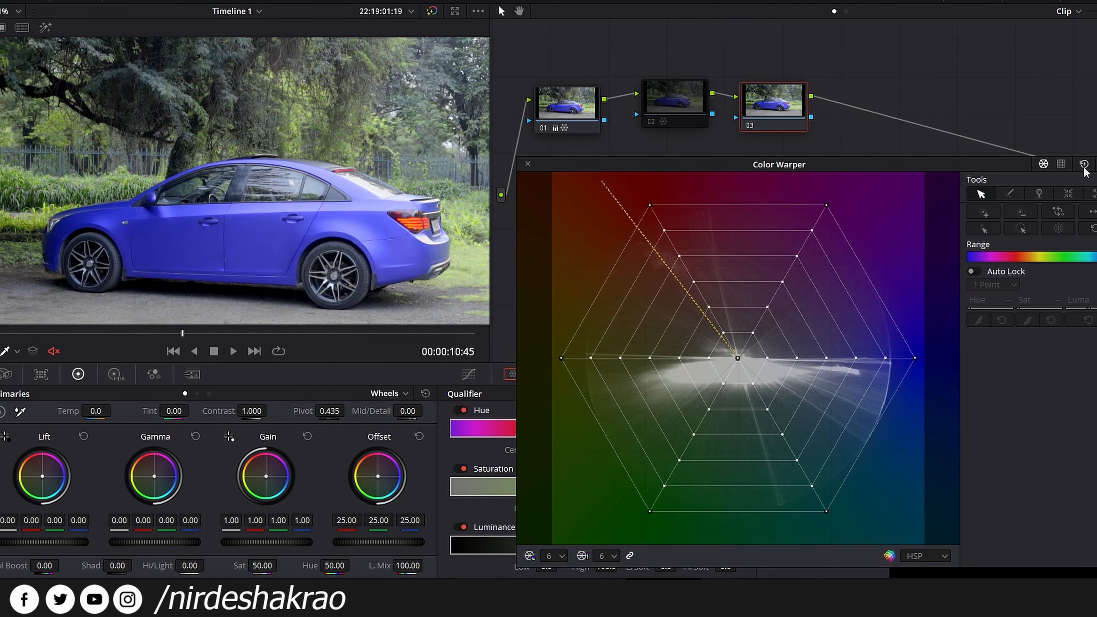
{"action": "left_click_drag", "start_coordinate": [336, 185], "coordinate": [391, 177]}
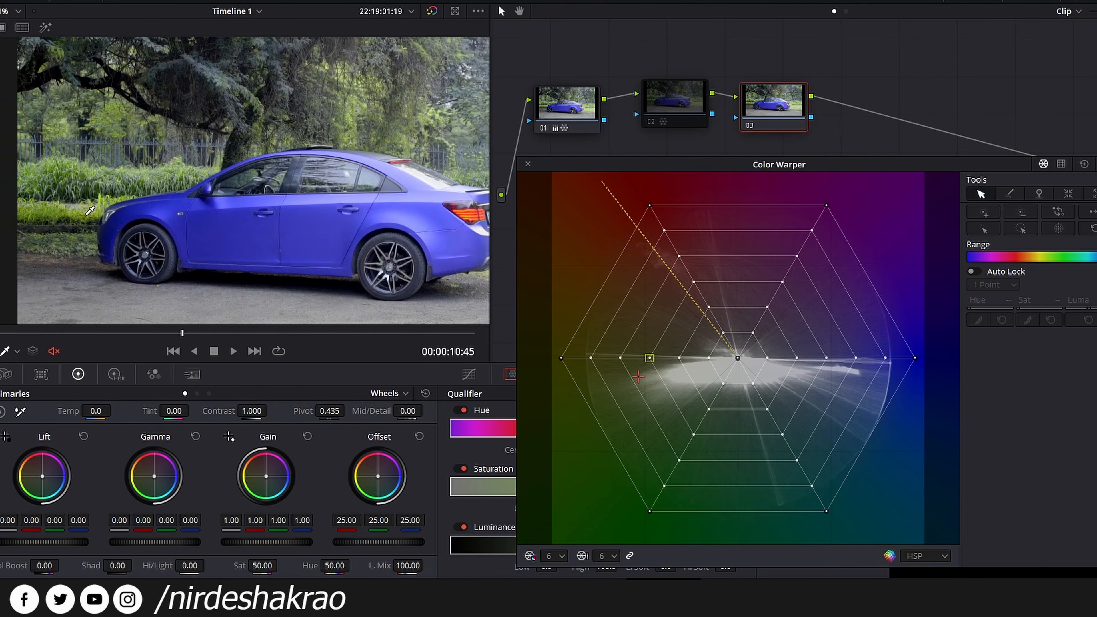
{"action": "left_click_drag", "start_coordinate": [637, 165], "coordinate": [592, 11]}
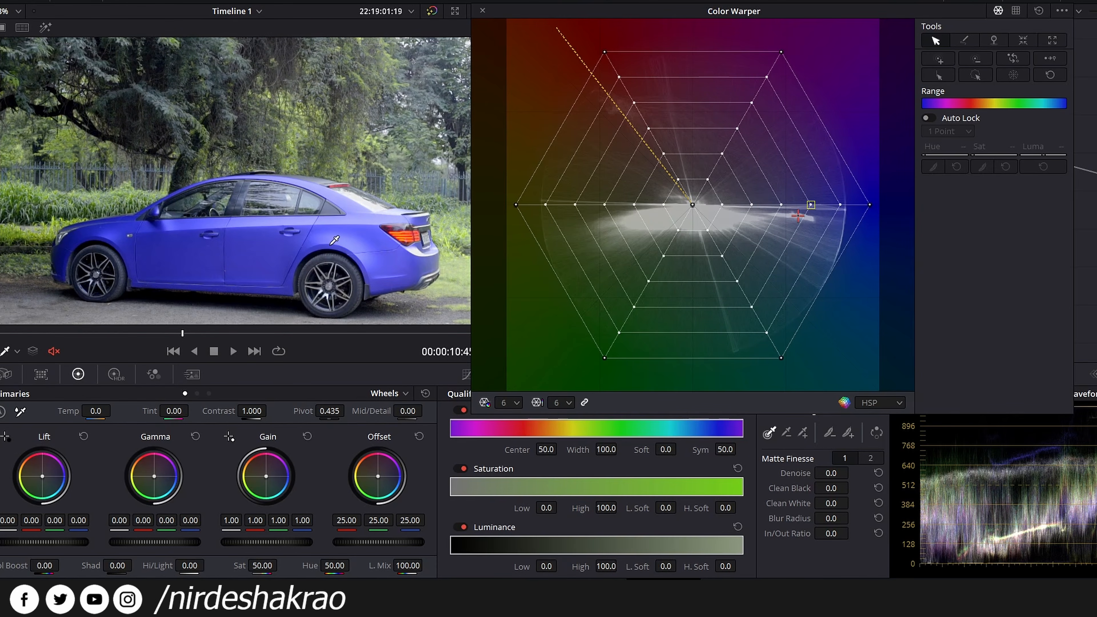
{"action": "mouse_move", "coordinate": [269, 246]}
{"action": "left_mouse_down"}
{"action": "mouse_move", "coordinate": [206, 212]}
{"action": "mouse_move", "coordinate": [234, 234]}
{"action": "mouse_move", "coordinate": [203, 225]}
{"action": "mouse_move", "coordinate": [185, 254]}
{"action": "mouse_move", "coordinate": [148, 245]}
{"action": "mouse_move", "coordinate": [200, 190]}
{"action": "mouse_move", "coordinate": [216, 245]}
{"action": "mouse_move", "coordinate": [254, 243]}
{"action": "left_mouse_up"}
{"action": "left_click_drag", "start_coordinate": [663, 17], "coordinate": [659, 209]}
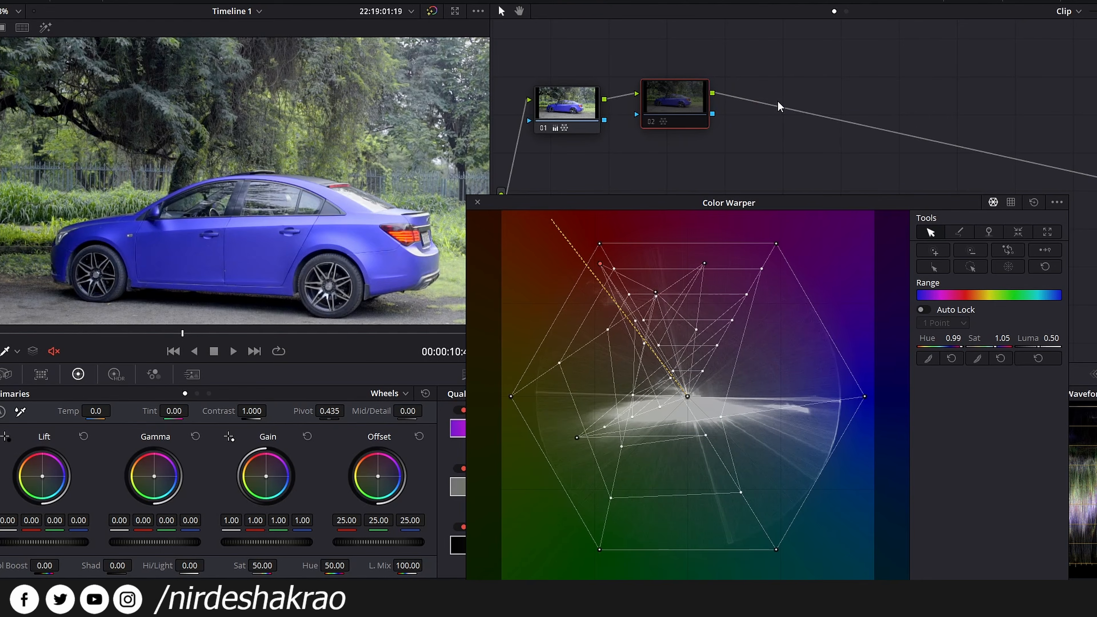
- Re-enable node 02's recoloring, toggling it repeatedly to compare before and after, and move the Color Warper window up off the scopes
{"action": "key", "text": "ctrl+d"}
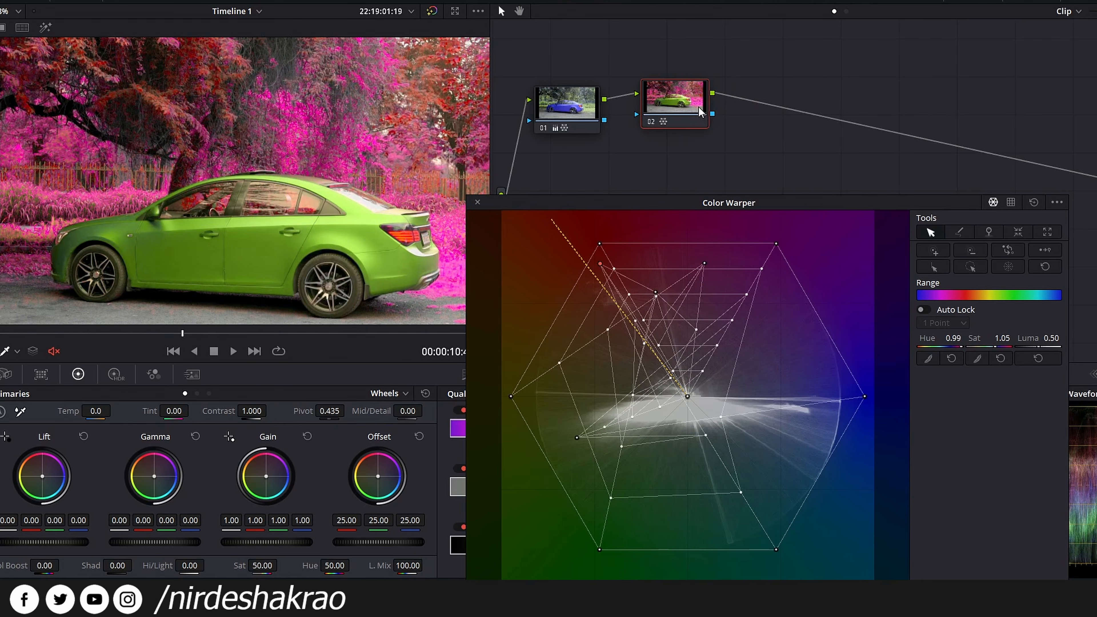
{"action": "key", "text": "ctrl+d"}
{"action": "key", "text": "ctrl+d"}
{"action": "key", "text": "ctrl+d"}
{"action": "key", "text": "ctrl+d"}
{"action": "key", "text": "ctrl+d"}
{"action": "key", "text": "ctrl+d"}
{"action": "key", "text": "ctrl+d"}
{"action": "key", "text": "ctrl+d"}
{"action": "left_click_drag", "start_coordinate": [709, 204], "coordinate": [740, 25]}
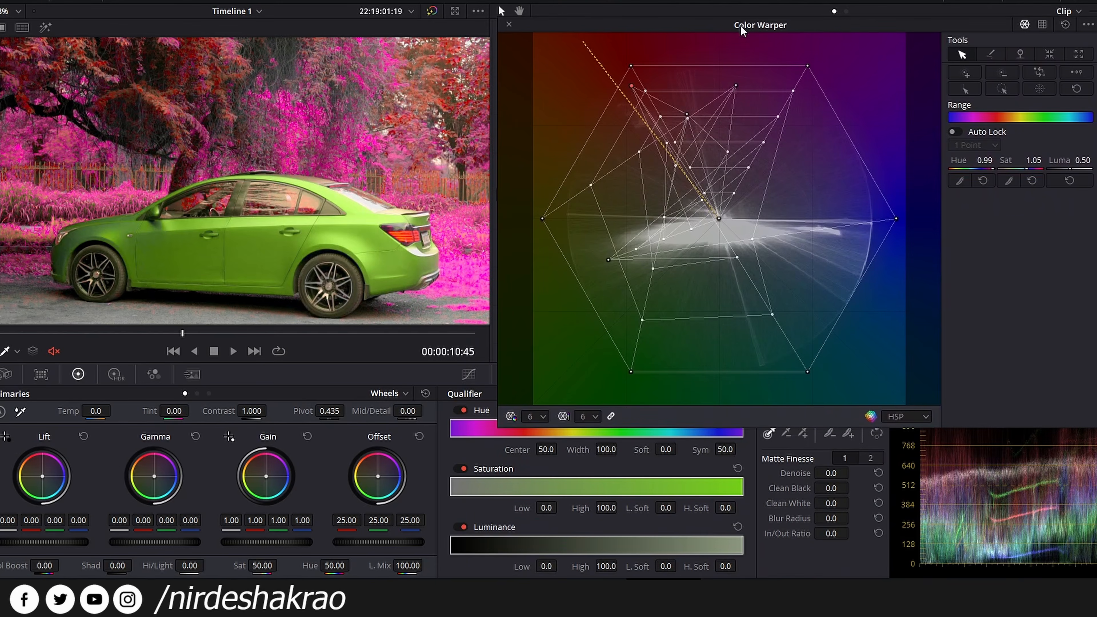